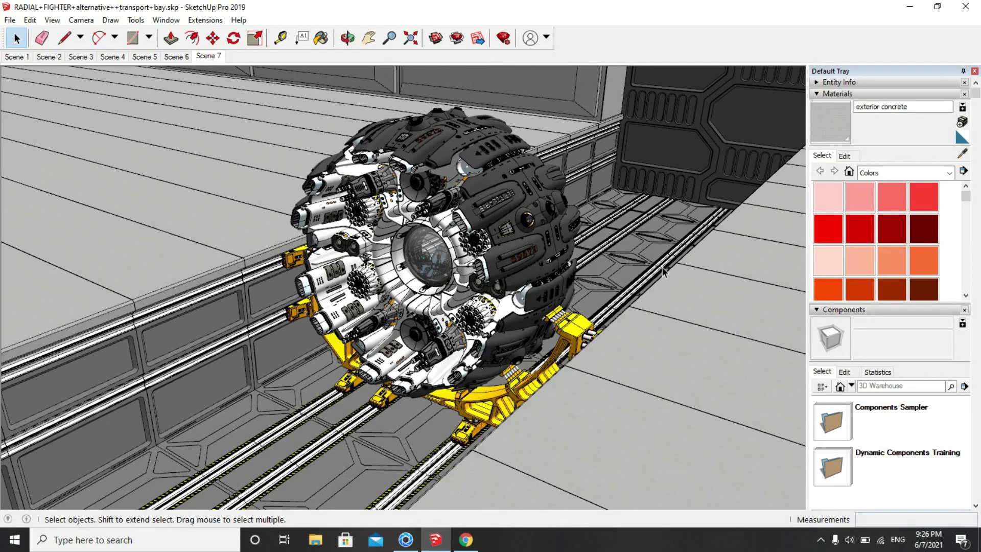
Switch to Chrome and view the Radial Space Fighter model page on 3D Warehouse.
click(466, 540)
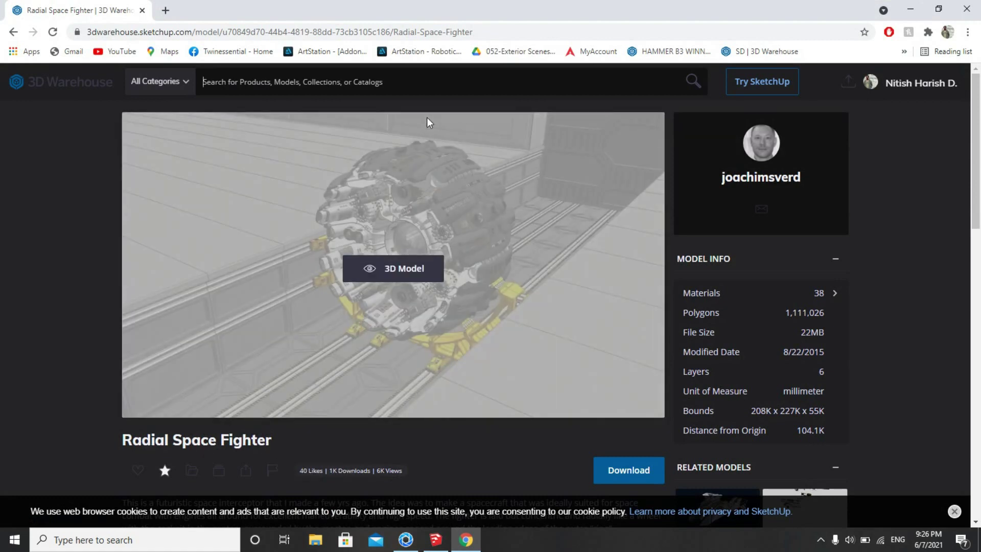
click(407, 86)
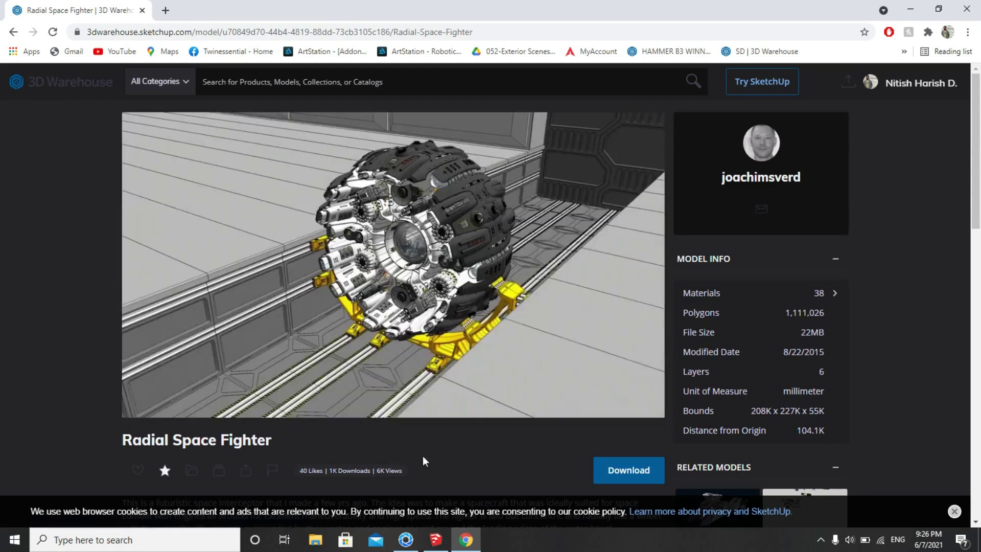
Switch to KeyShot and import RADIAL+FIGHTER+alternative++transport+bay.skp from Downloads into the Default model set.
click(416, 540)
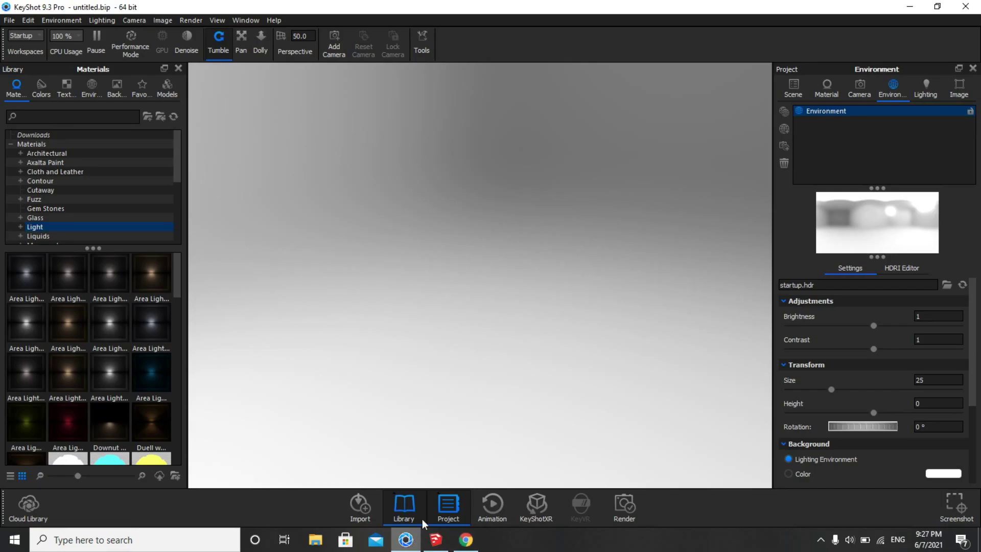
click(9, 21)
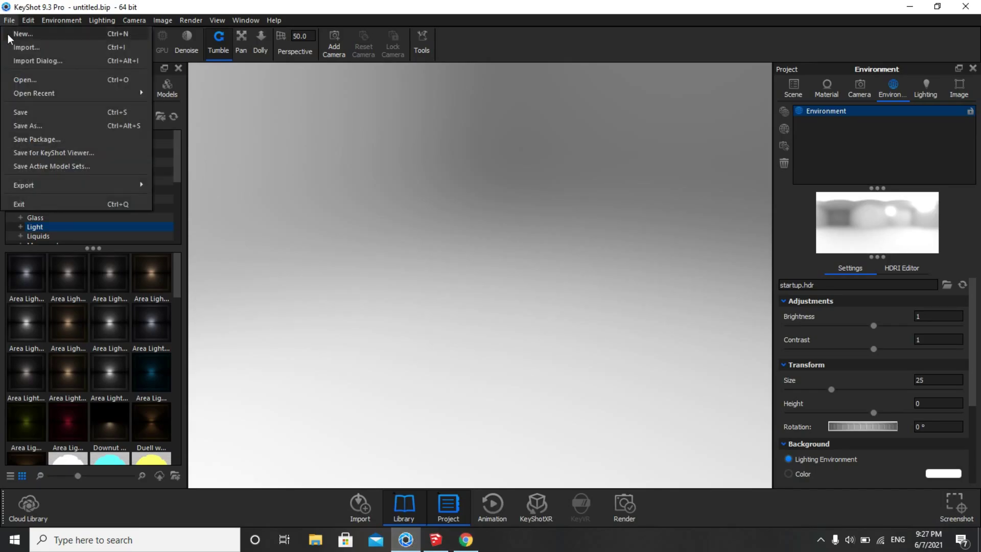
click(16, 32)
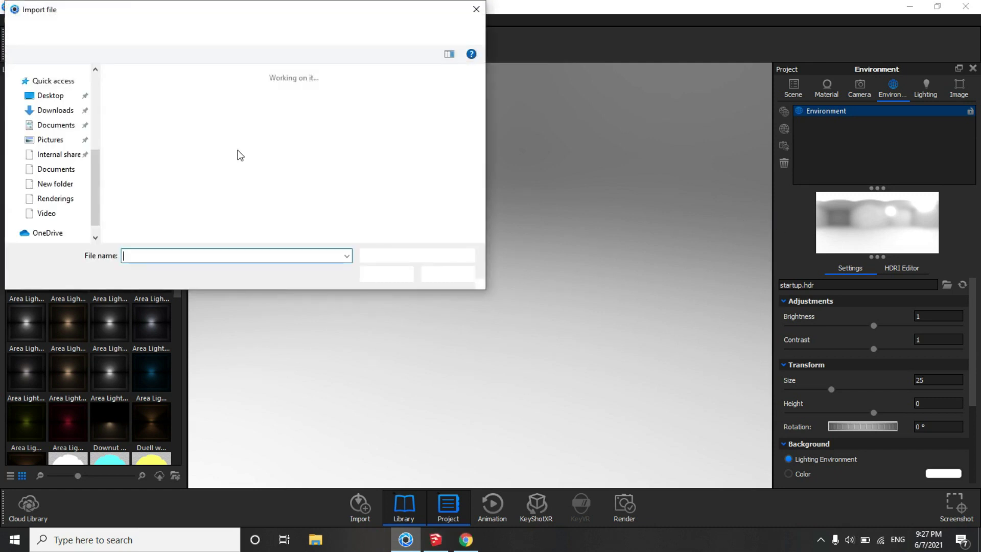
click(134, 173)
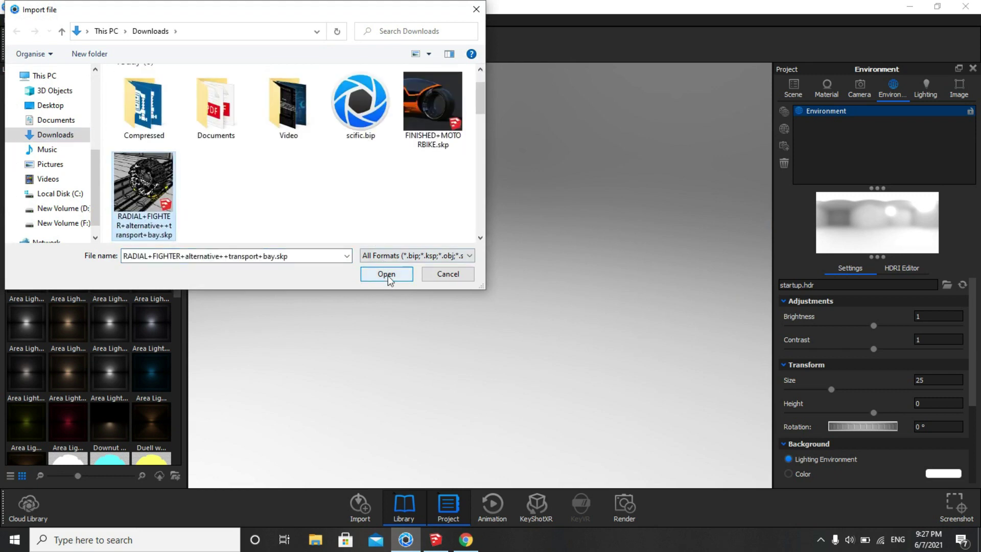
click(387, 275)
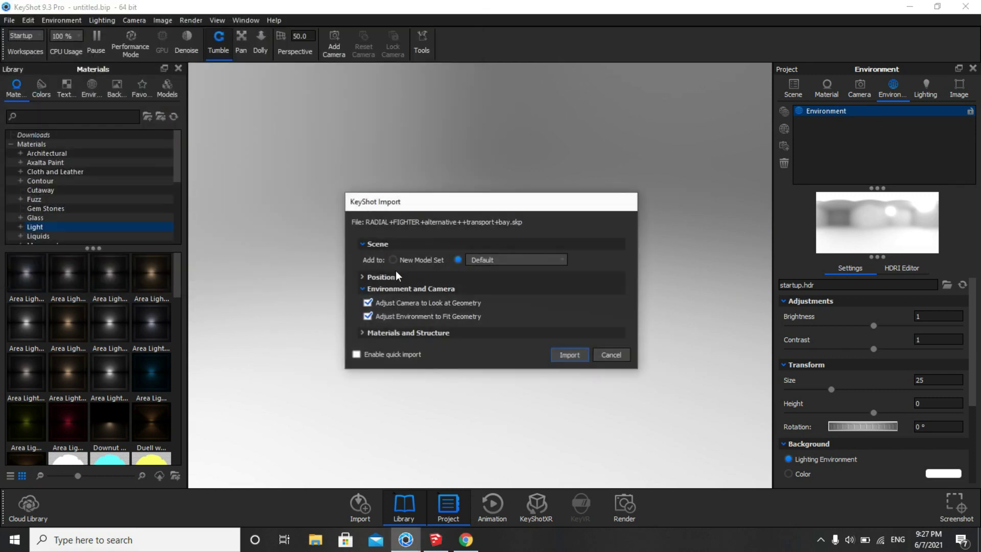
click(570, 355)
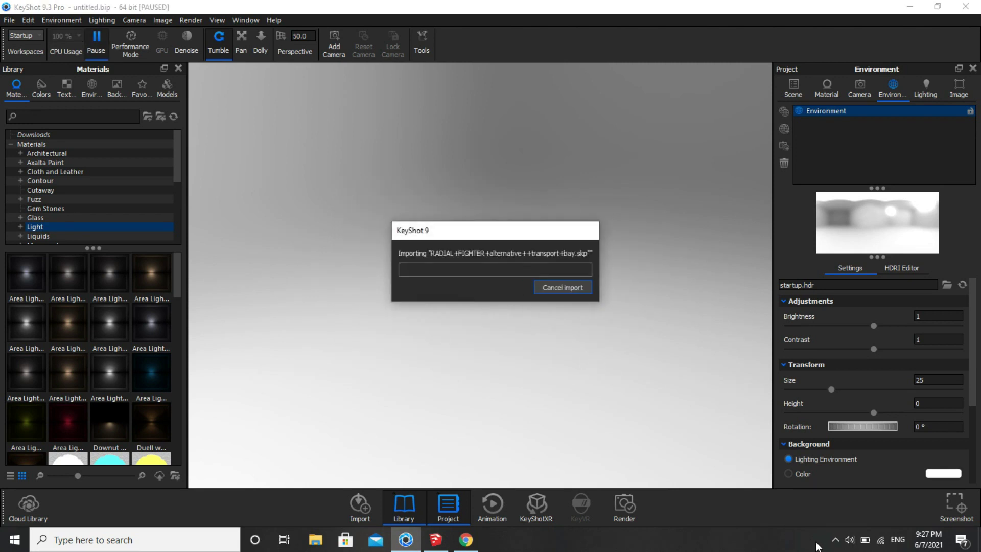
click(836, 546)
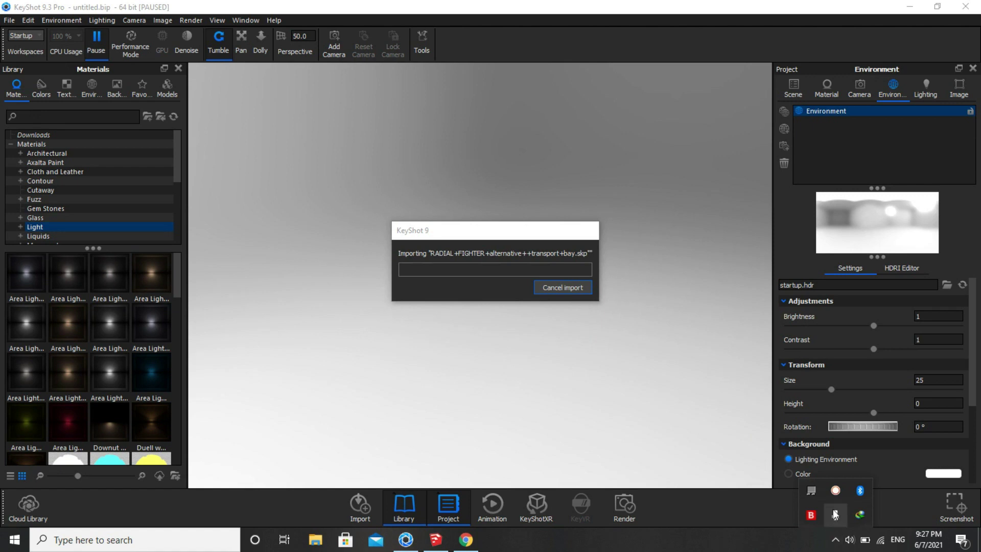
right_click(834, 491)
click(864, 417)
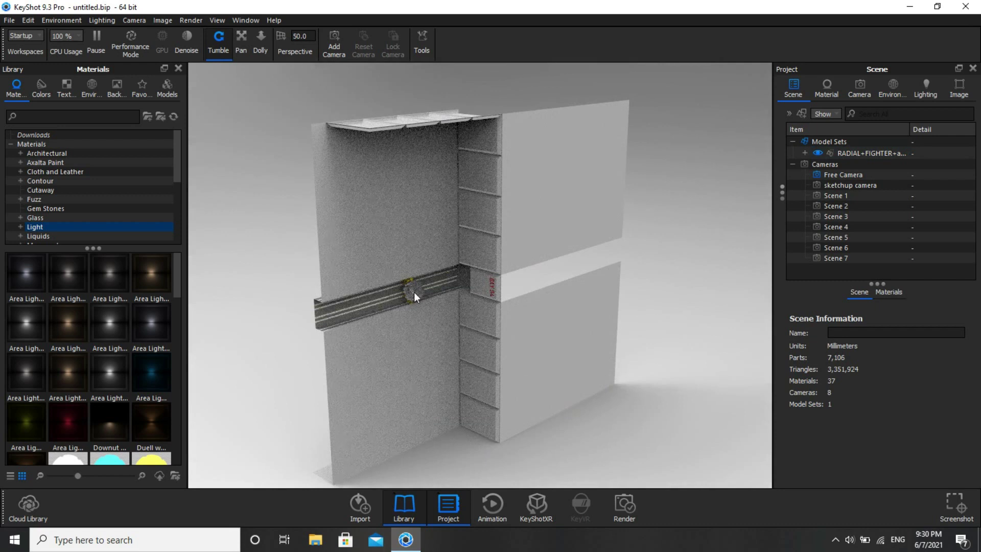
Rotate the whole imported model to -90° about the X axis with the Move Tool active.
drag(705, 376, 676, 356)
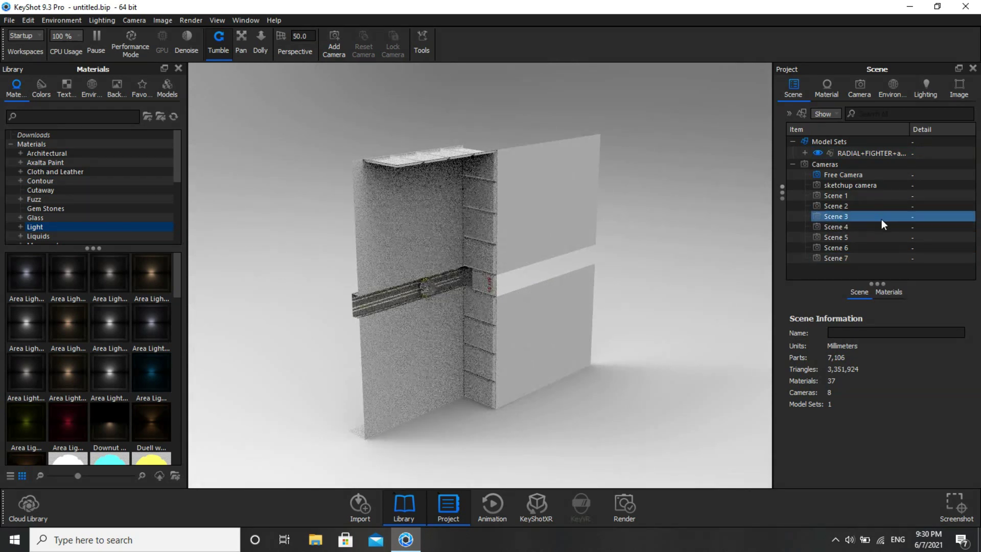
click(873, 151)
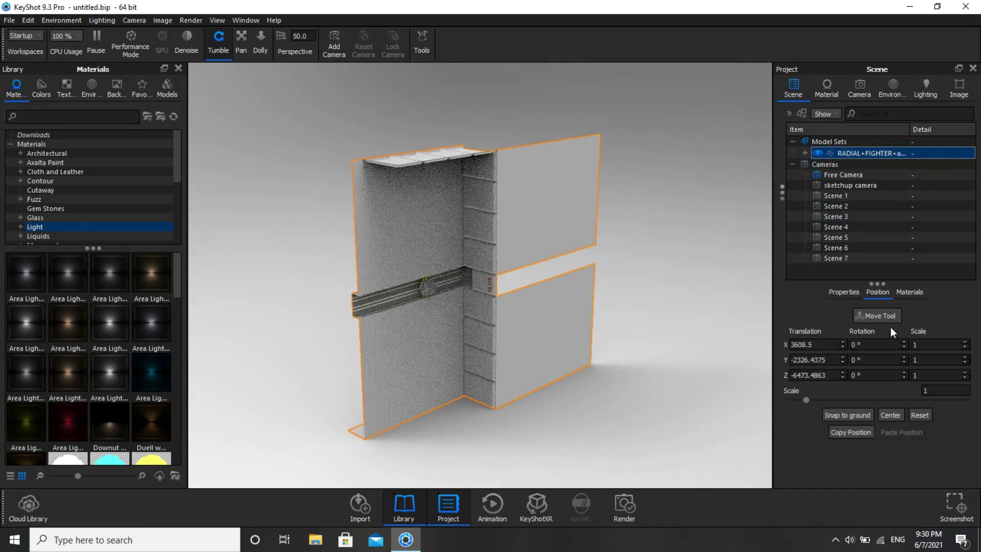
click(880, 316)
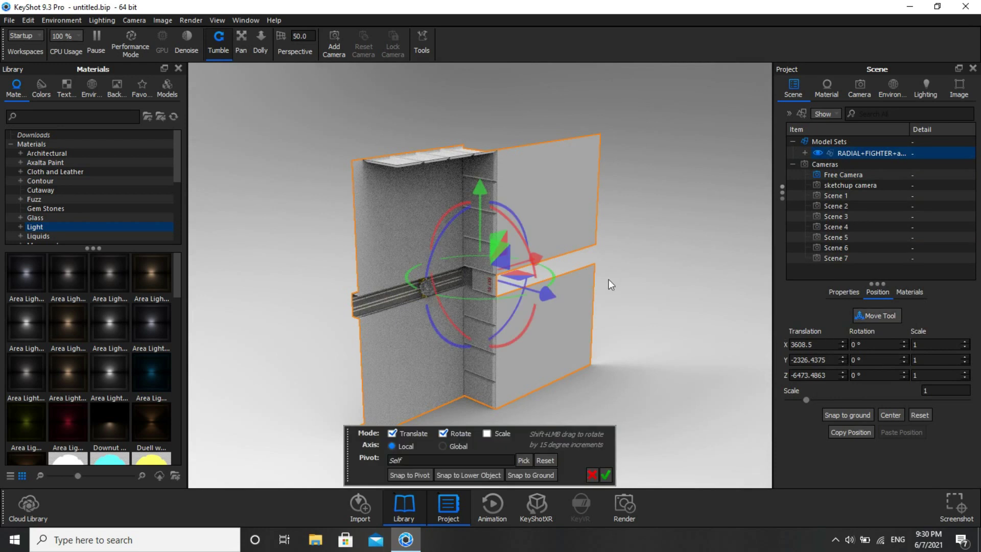
drag(508, 221, 570, 241)
click(882, 344)
drag(884, 344, 788, 321)
text(-90)
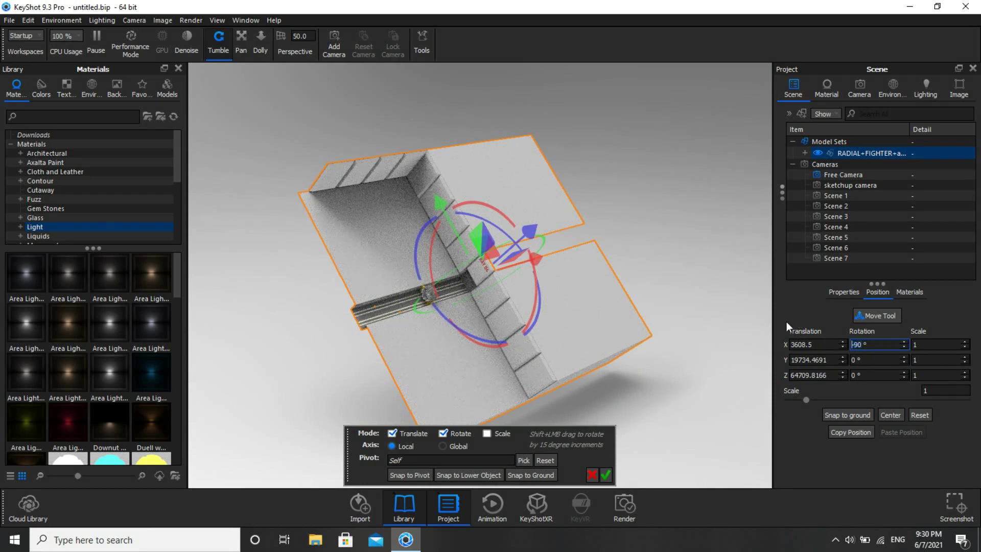
key(Return)
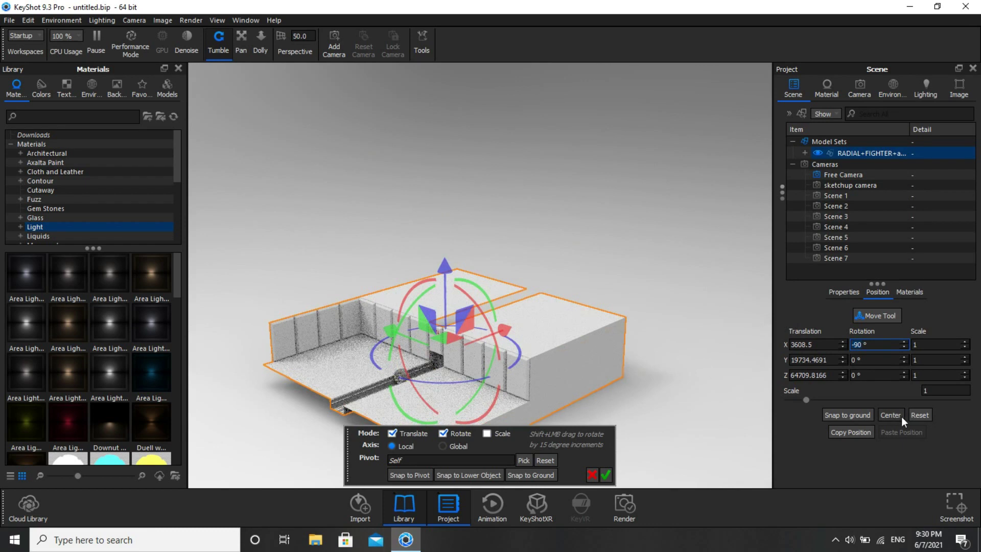
Center the rotated model, snap it to the ground and accept the move.
click(892, 416)
click(856, 413)
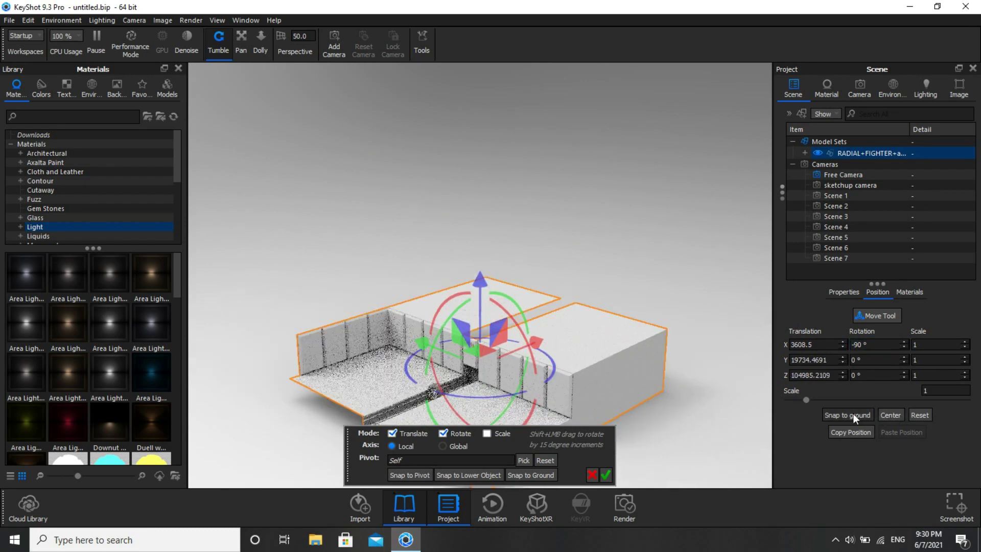
click(606, 474)
Frame the camera closely on the front of the round fighter near the Bay 94 opening.
drag(651, 403, 655, 212)
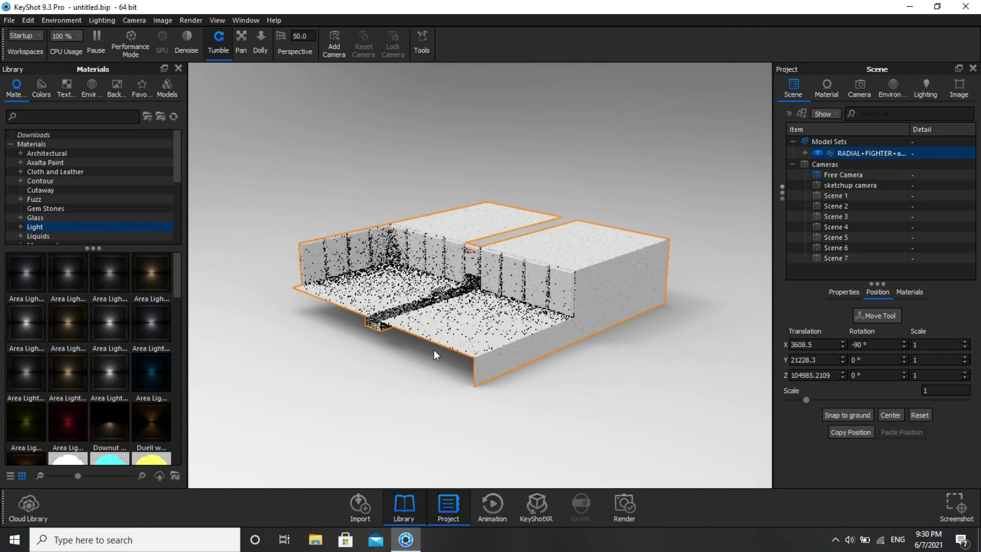
scroll(434, 350, up, 10)
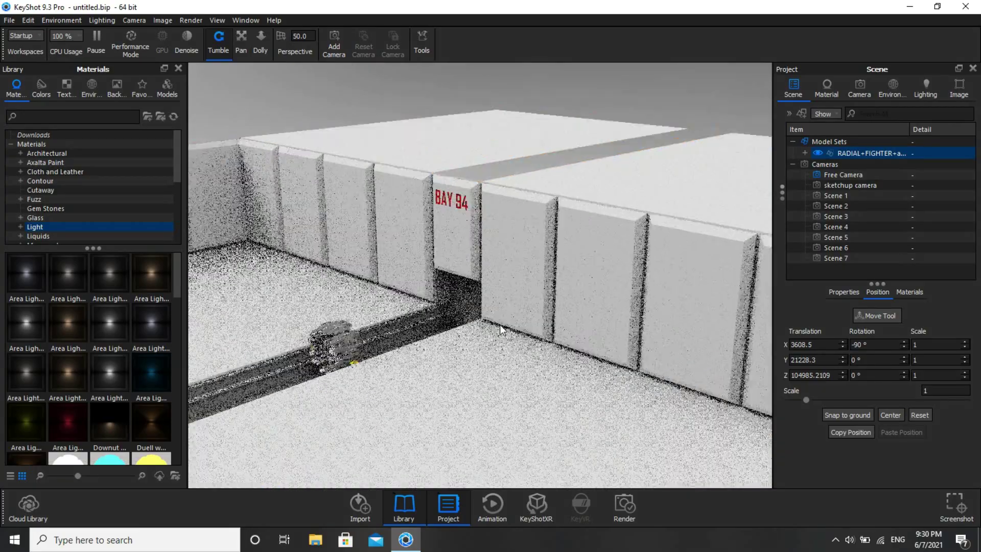
drag(500, 324, 549, 302)
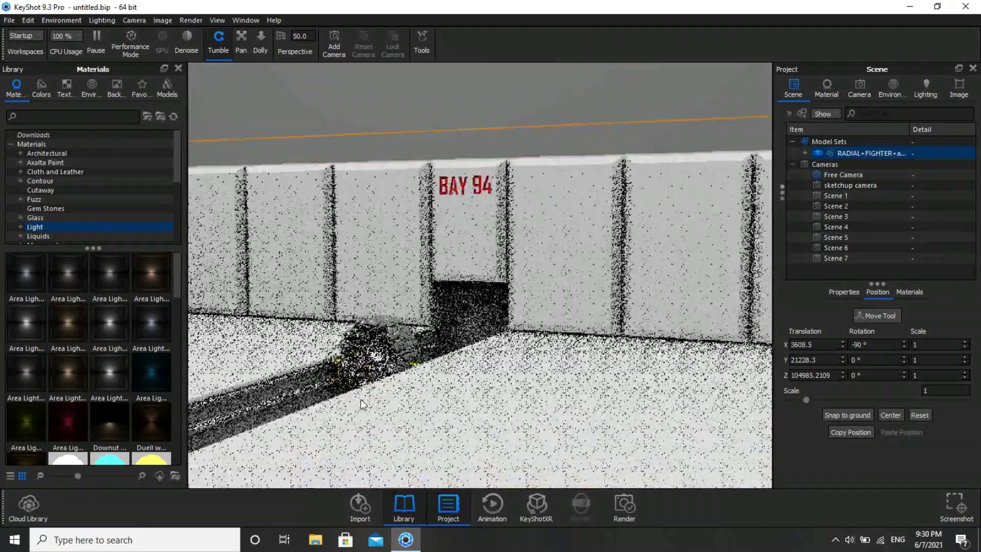
drag(360, 400, 453, 381)
scroll(474, 373, up, 8)
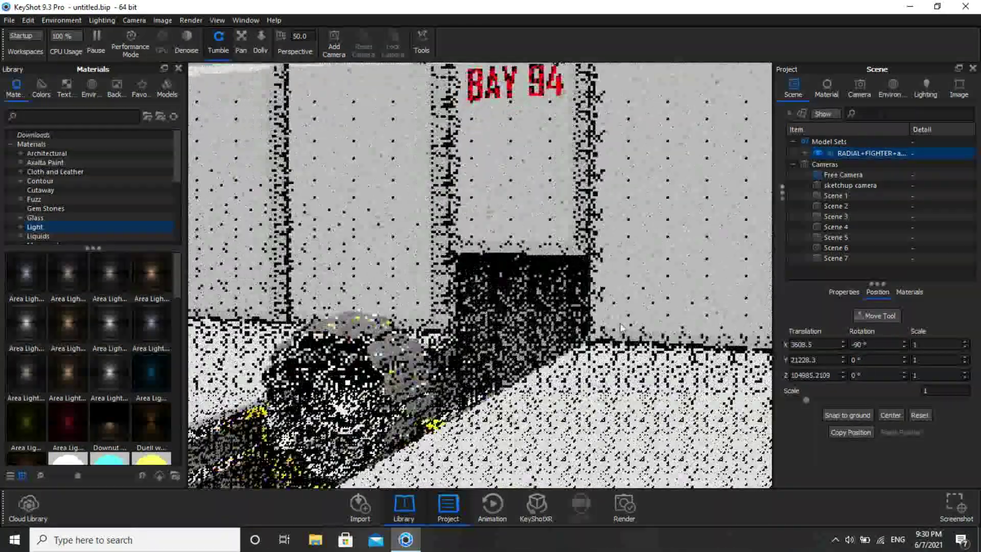
scroll(543, 422, up, 10)
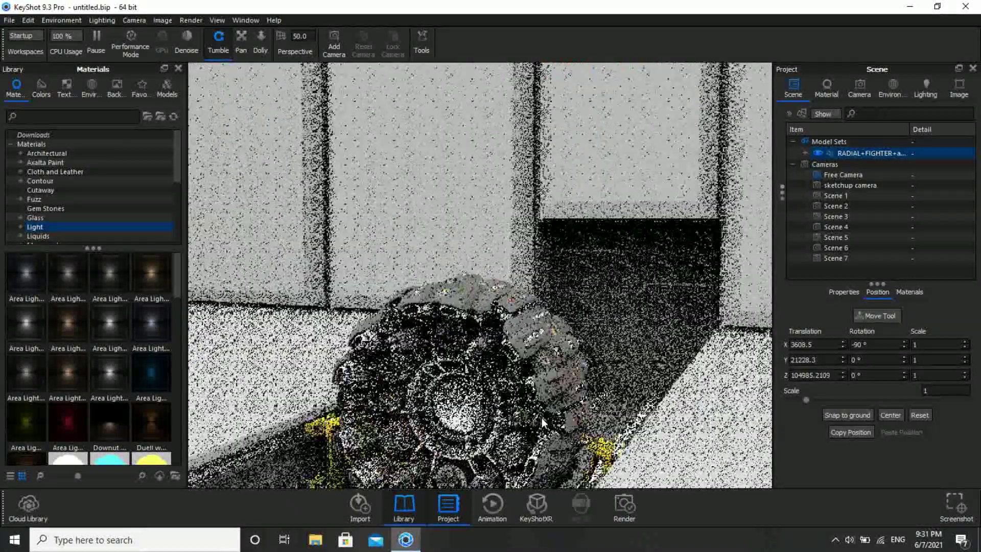
drag(542, 422, 542, 373)
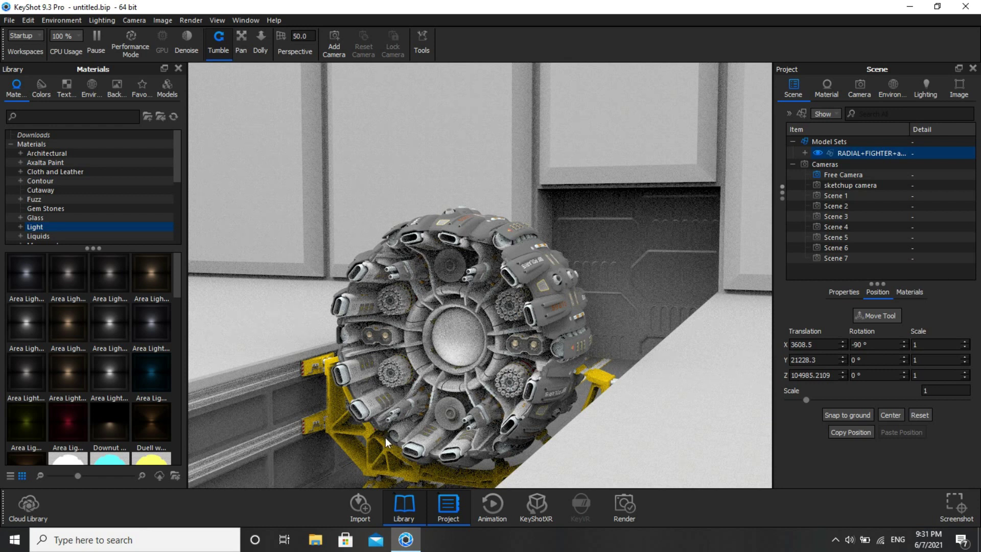
Turn Performance Mode on for a quick look at the fighter and switch it back off.
click(140, 51)
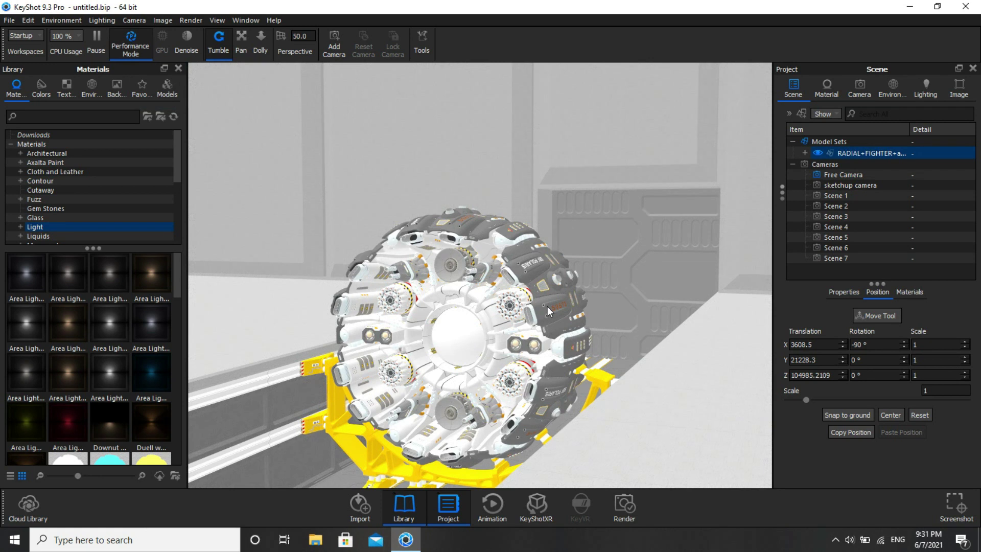
click(131, 54)
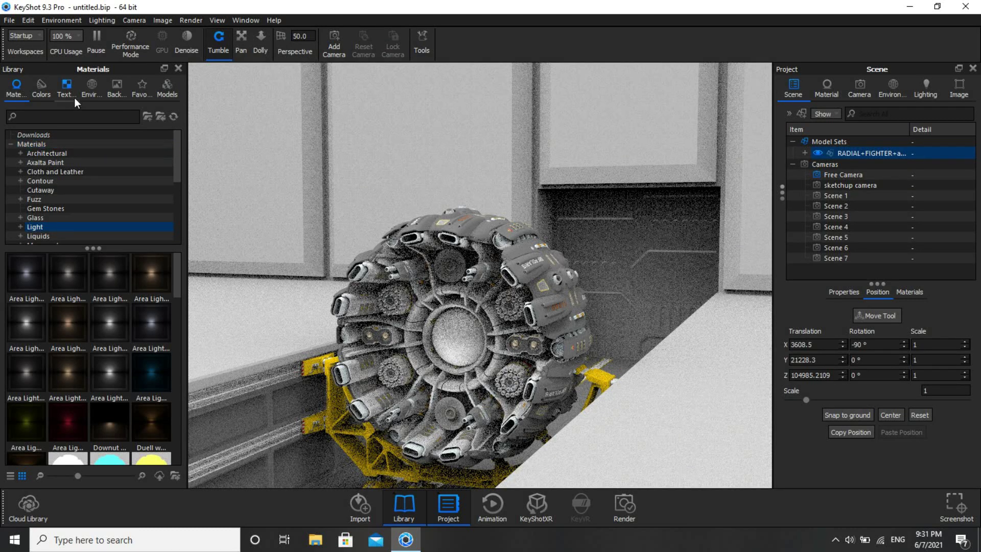
Apply the dark anodized metal material to the fighter's outer armour panels and the thruster parts around its rim.
click(53, 162)
click(57, 171)
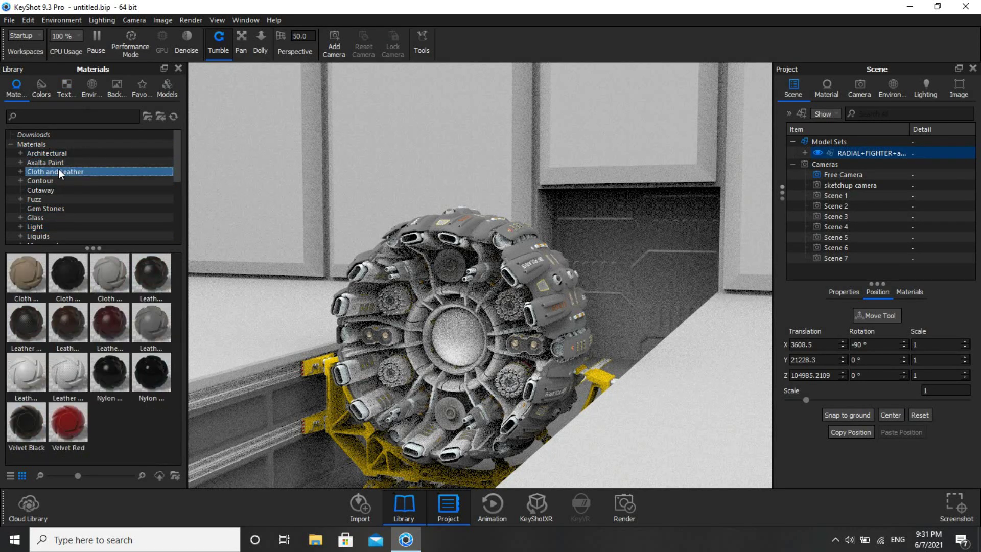
click(50, 189)
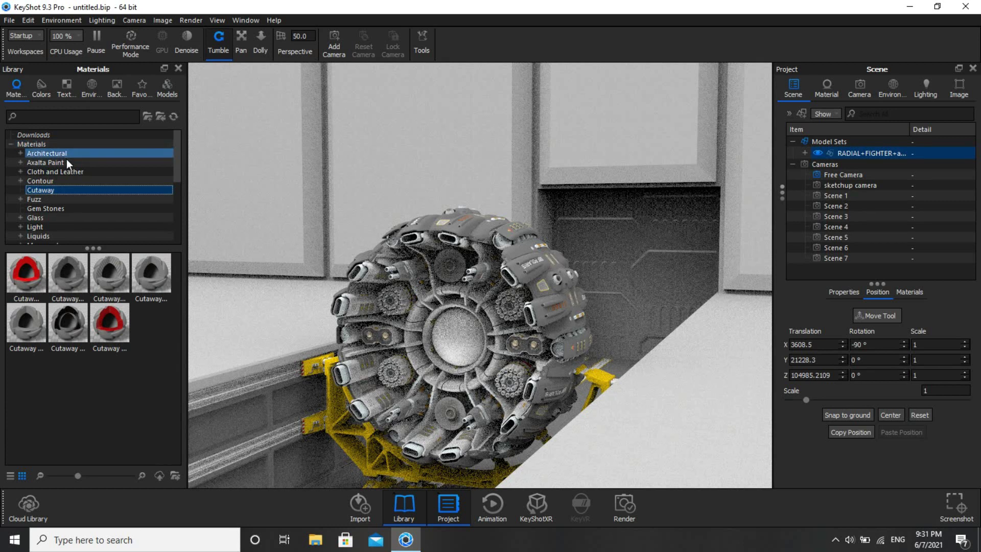
scroll(67, 199, down, 3)
scroll(66, 202, down, 2)
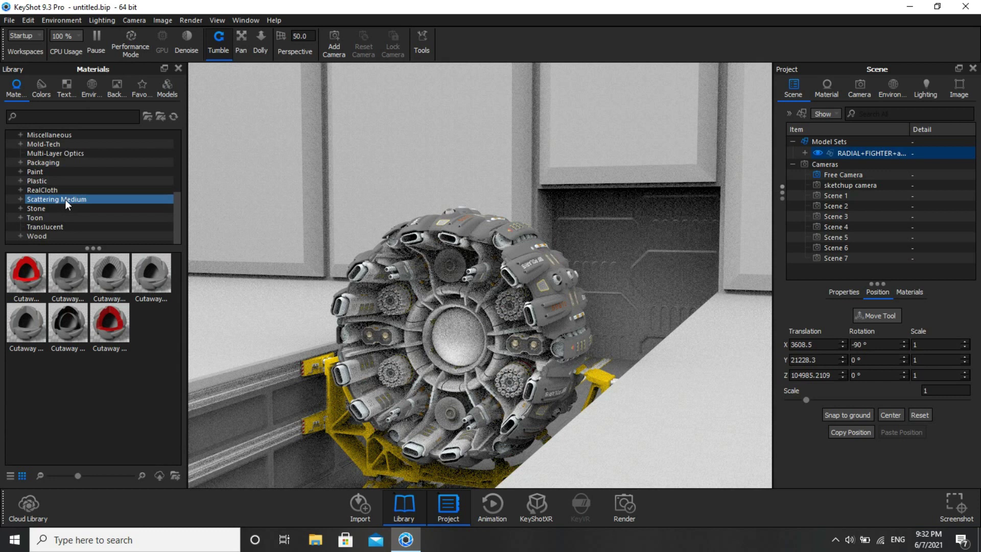
scroll(63, 180, up, 1)
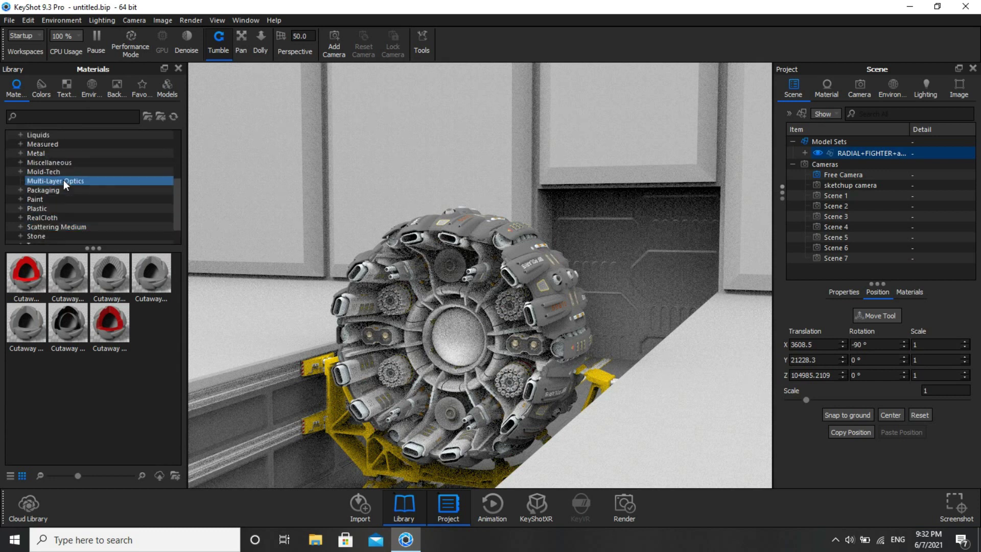
click(64, 153)
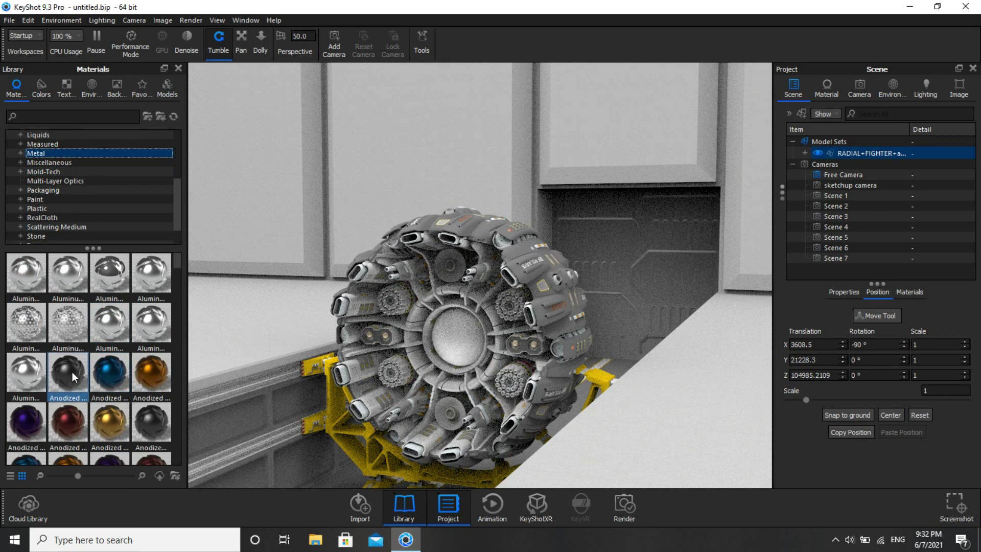
drag(76, 370, 523, 249)
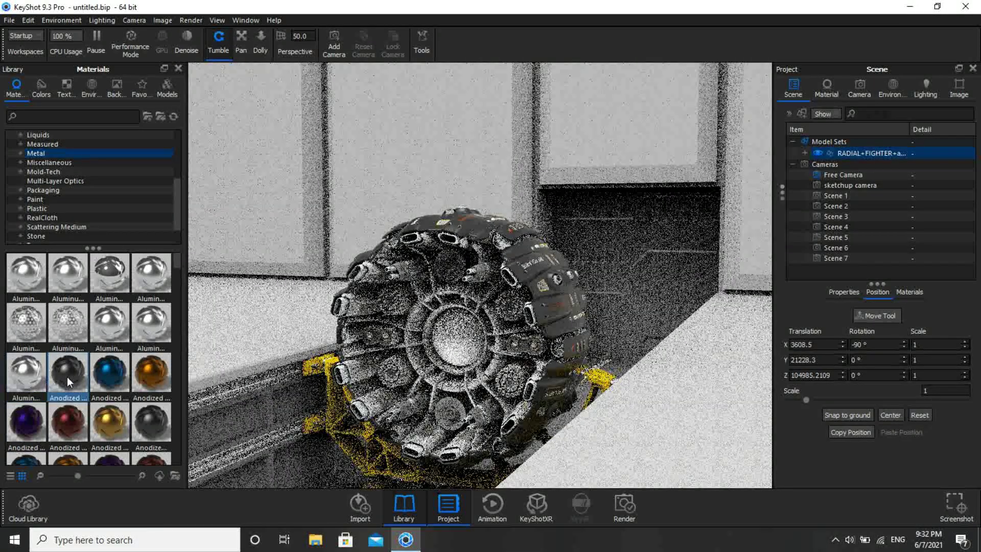
drag(76, 376, 344, 309)
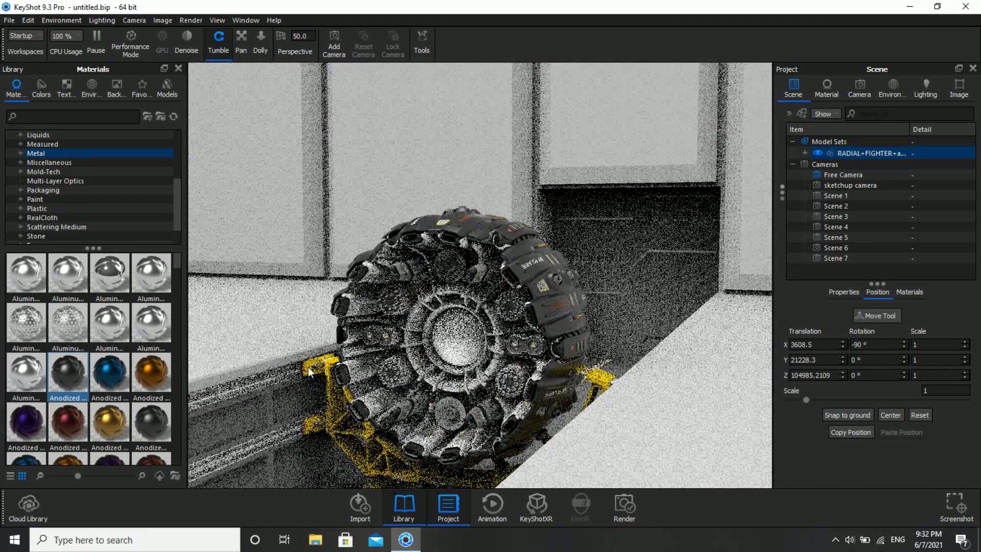
drag(72, 377, 352, 367)
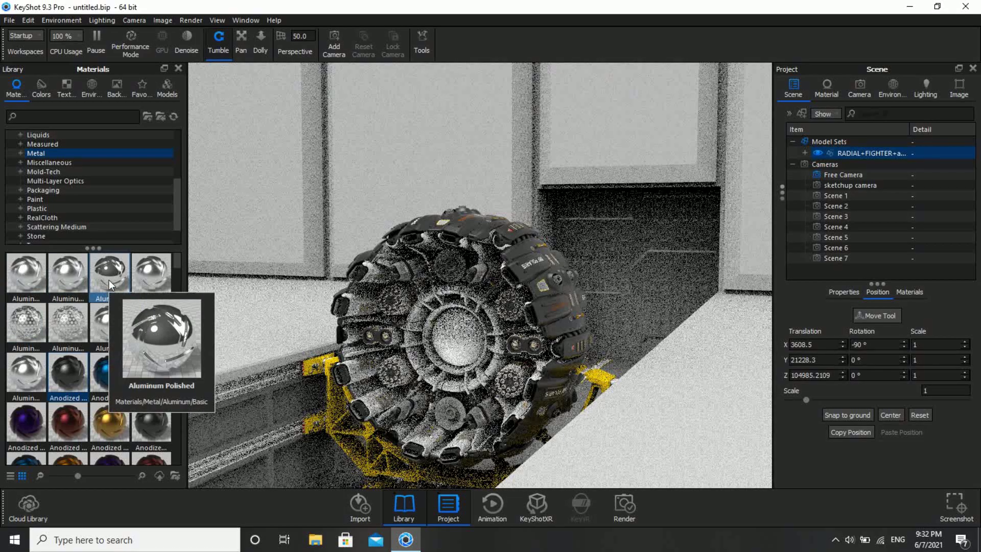
Apply the Aluminum Polished material to the fighter's front body parts and the ring around its central dome.
drag(113, 287, 361, 300)
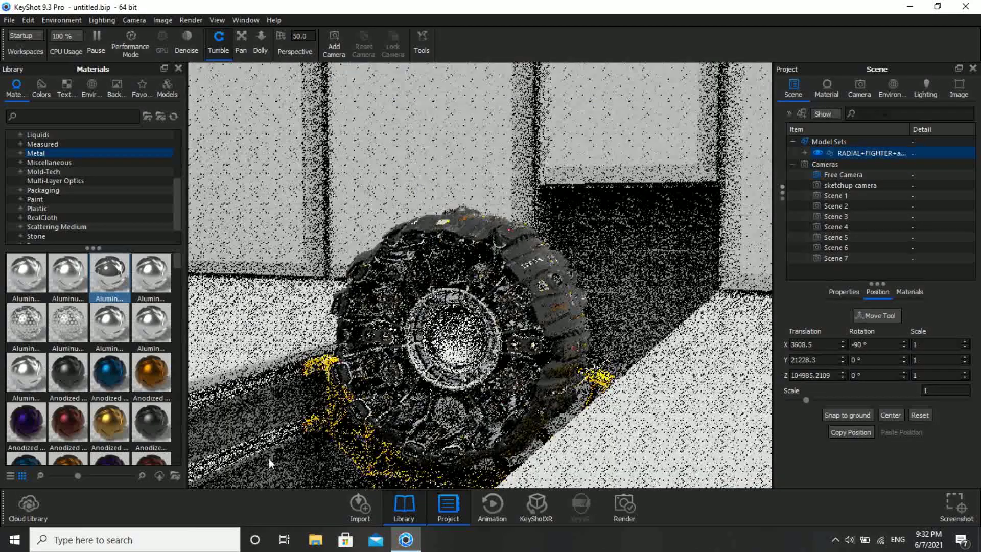
drag(118, 278, 416, 318)
drag(388, 358, 421, 322)
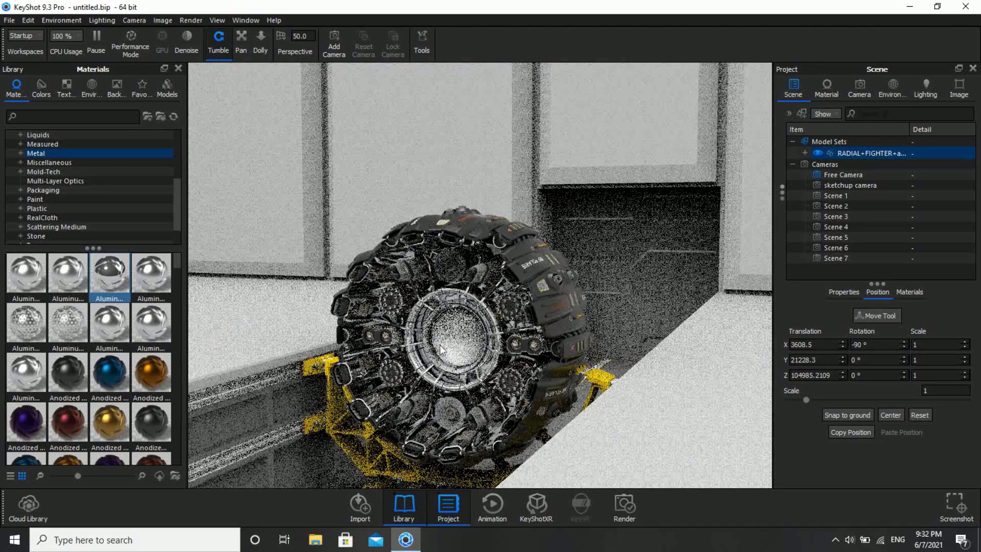
scroll(77, 206, up, 1)
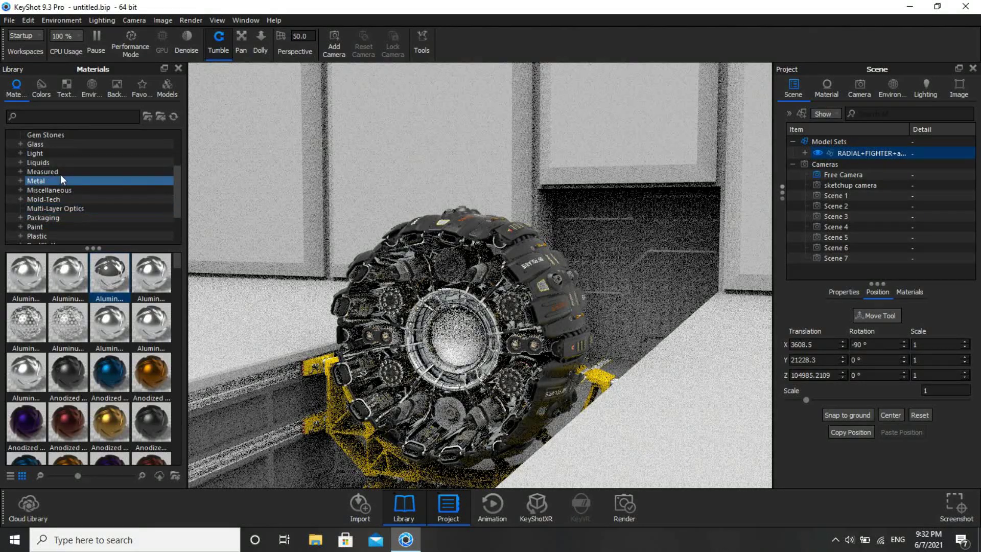
Apply a clear glass material to the fighter's central dome and glossy yellow paint to the cradle frame holding it.
click(56, 145)
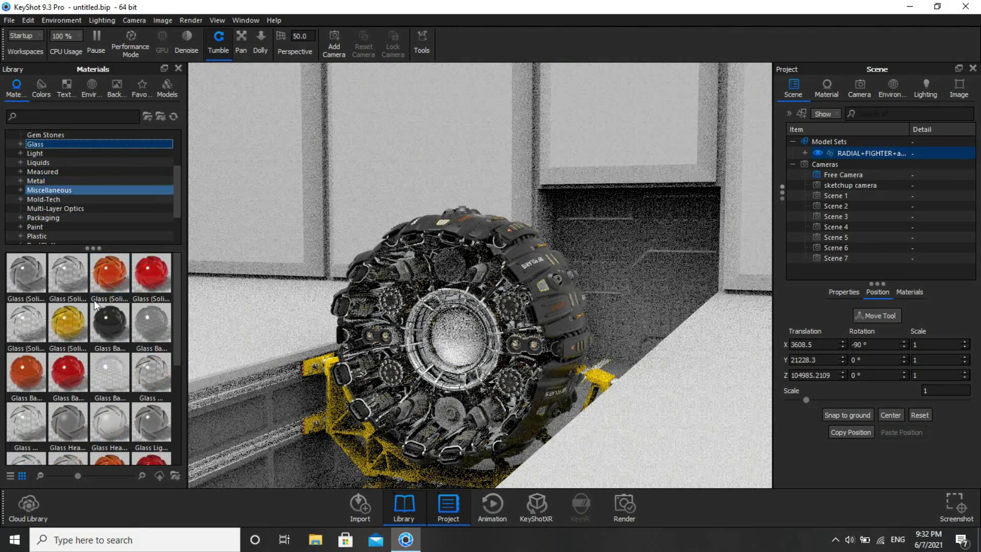
drag(103, 374, 463, 352)
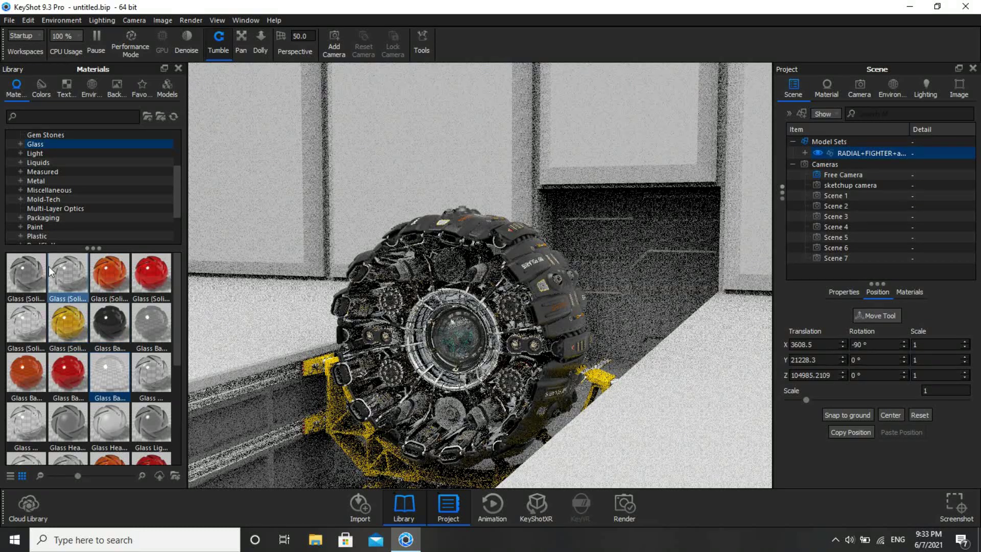
scroll(49, 183, down, 2)
click(54, 171)
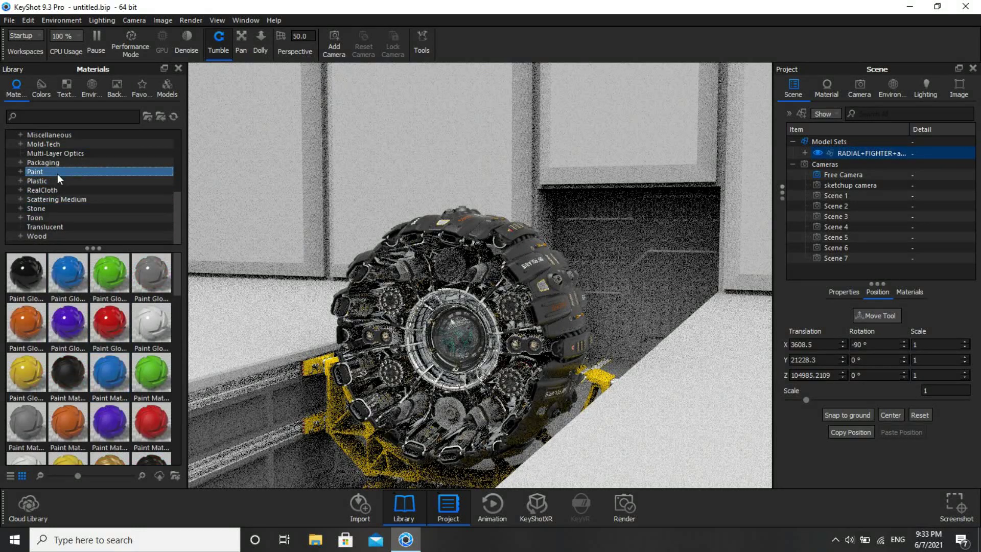
mouse_move(32, 380)
mouse_down()
mouse_move(346, 403)
mouse_move(324, 402)
mouse_move(468, 291)
mouse_move(428, 305)
mouse_up()
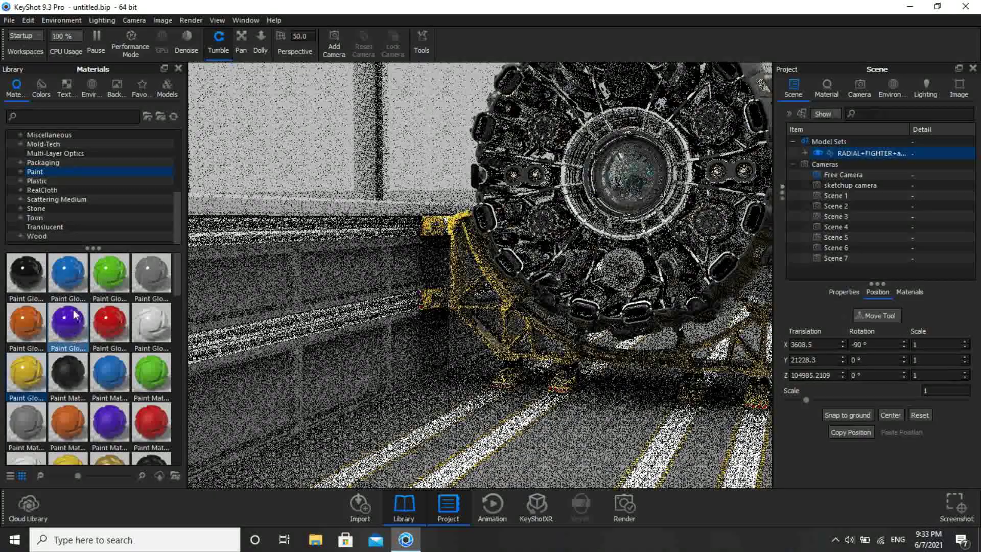
Apply the dark anodized metal material to the rails along the bay wall and floor.
scroll(83, 169, up, 1)
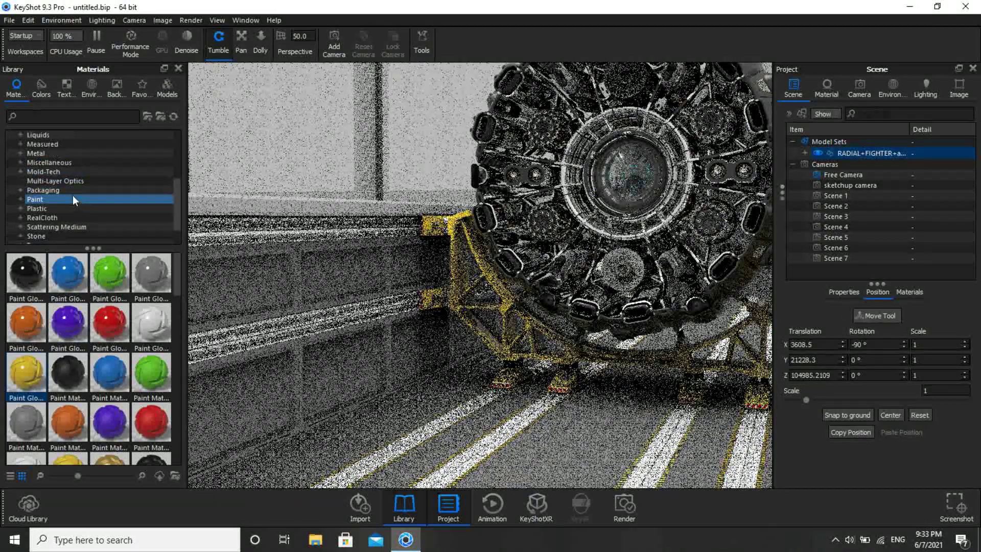
click(61, 154)
drag(60, 372, 318, 330)
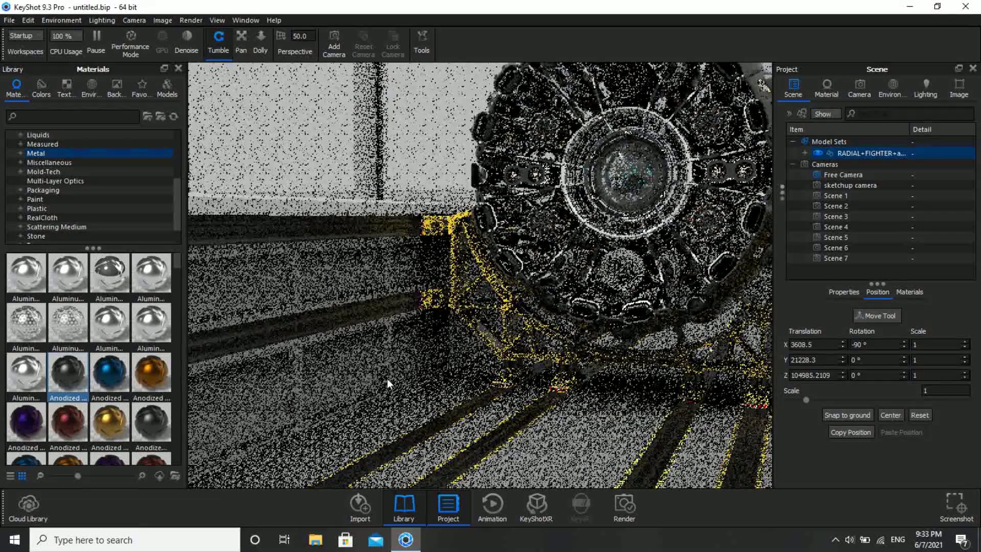
Apply the Aluminum Polished material to further body parts on the fighter's front face around the dome.
drag(396, 363, 608, 347)
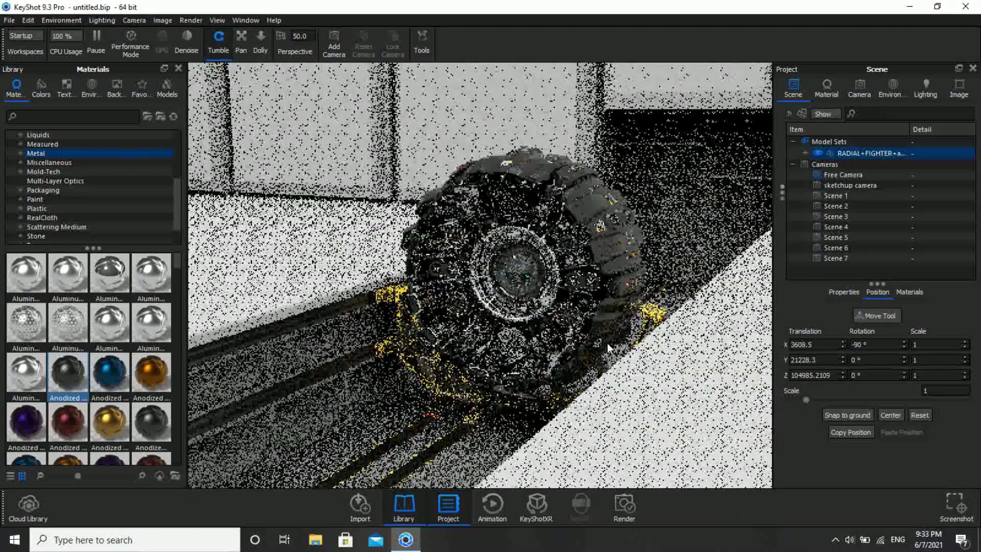
scroll(561, 313, up, 4)
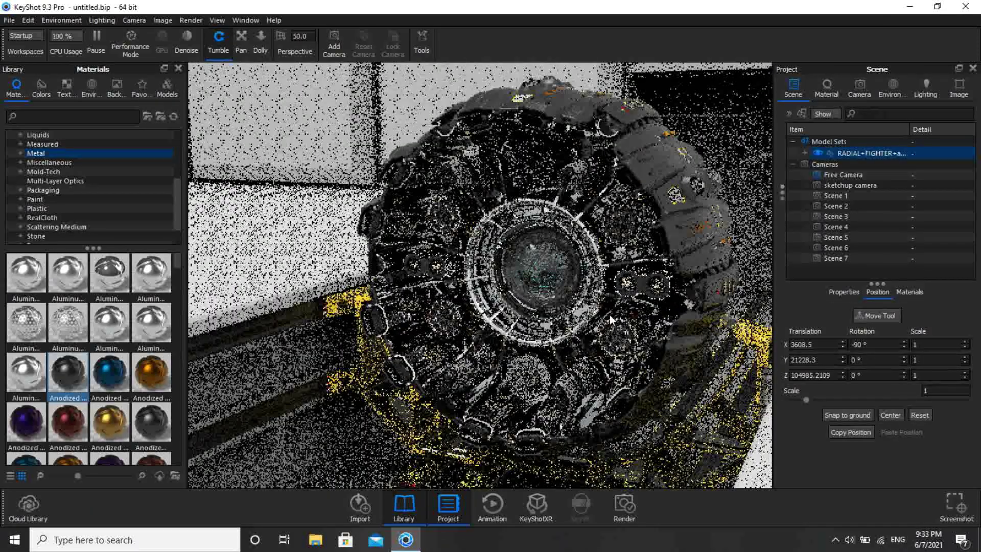
drag(603, 317, 538, 352)
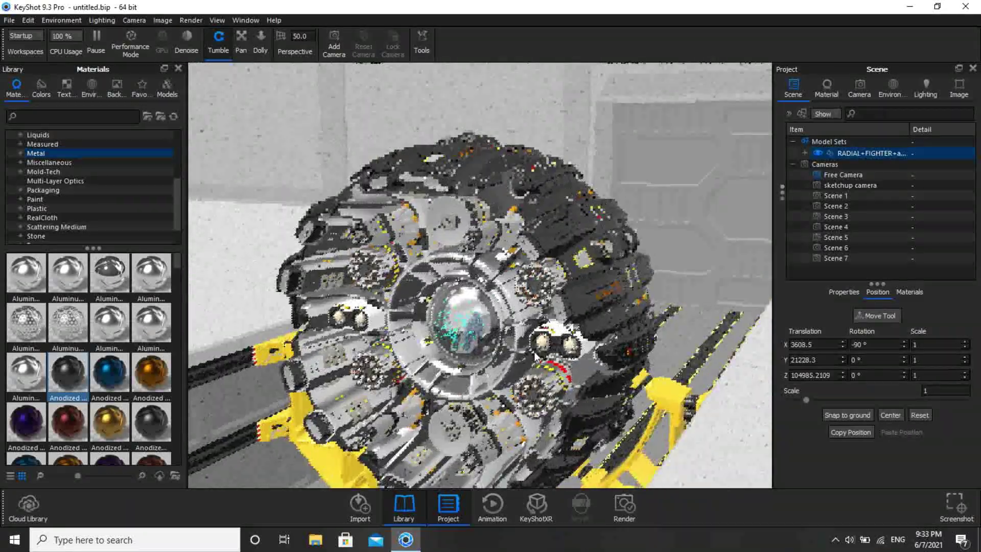
scroll(576, 274, up, 5)
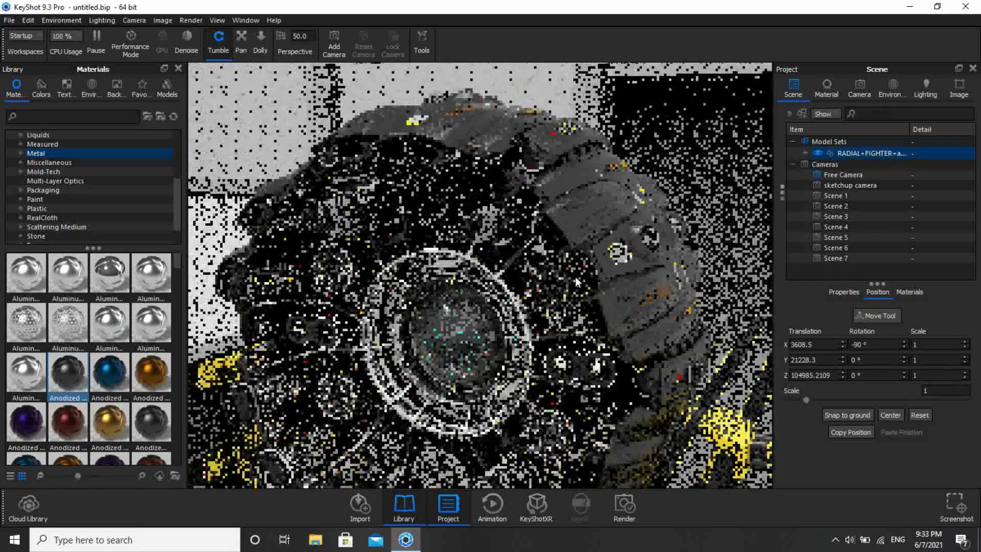
scroll(575, 278, up, 2)
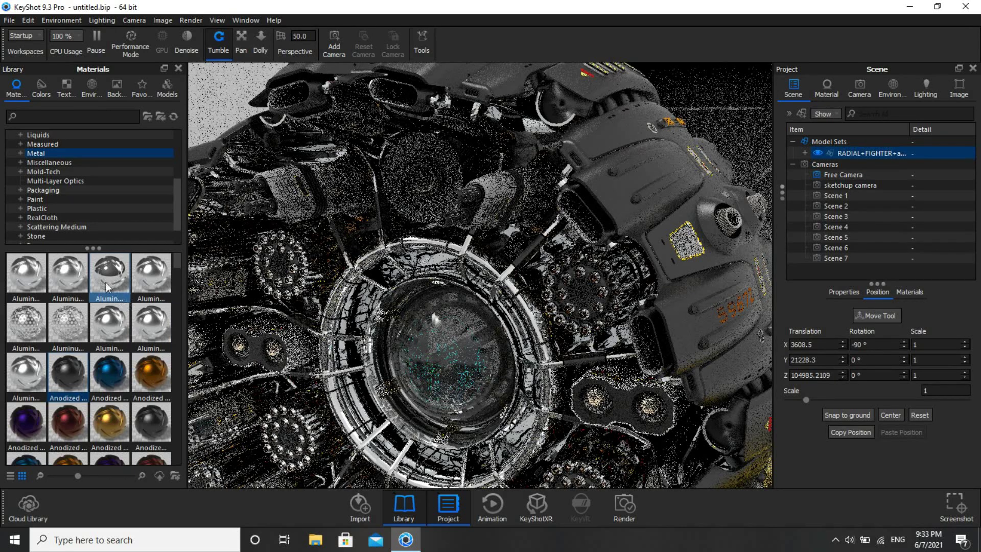
drag(108, 276, 300, 351)
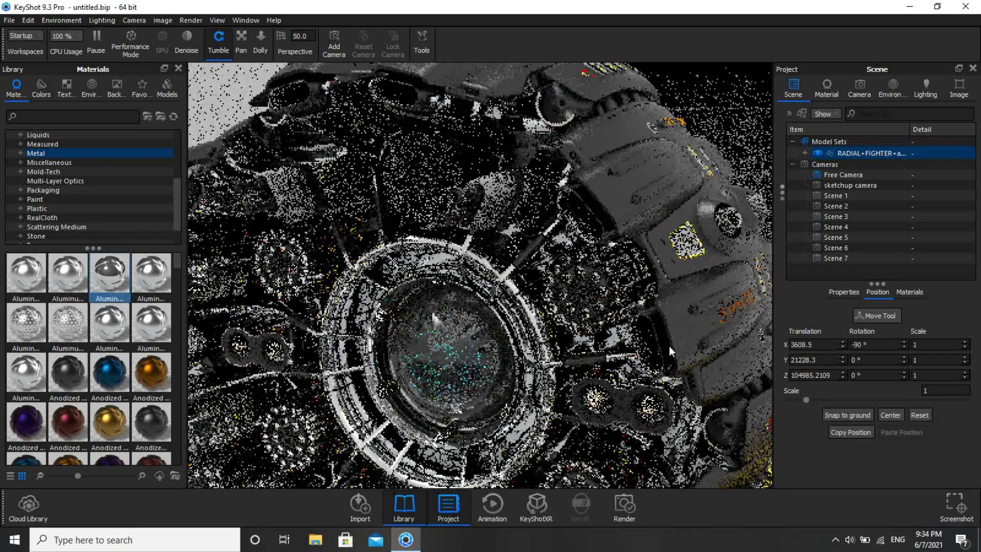
mouse_move(111, 278)
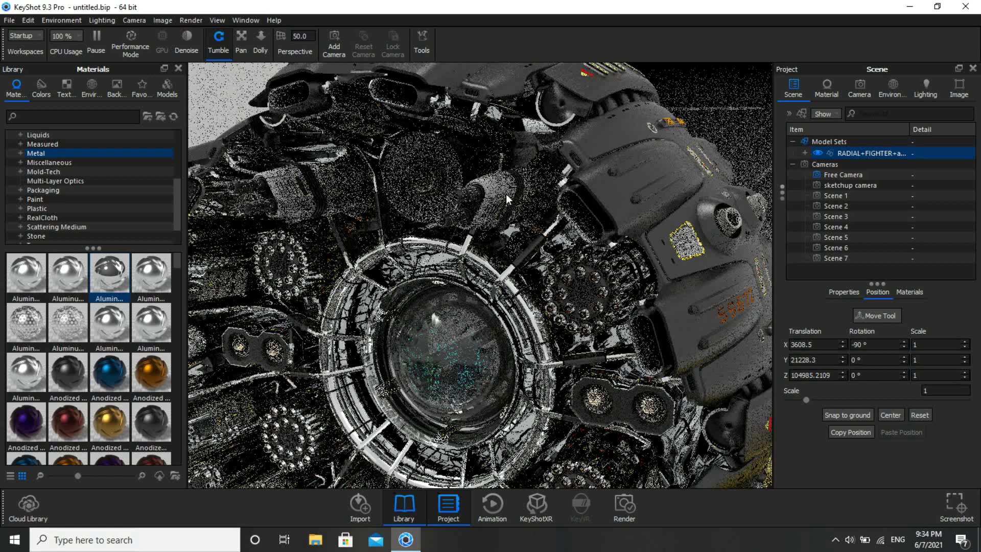
drag(100, 278, 289, 213)
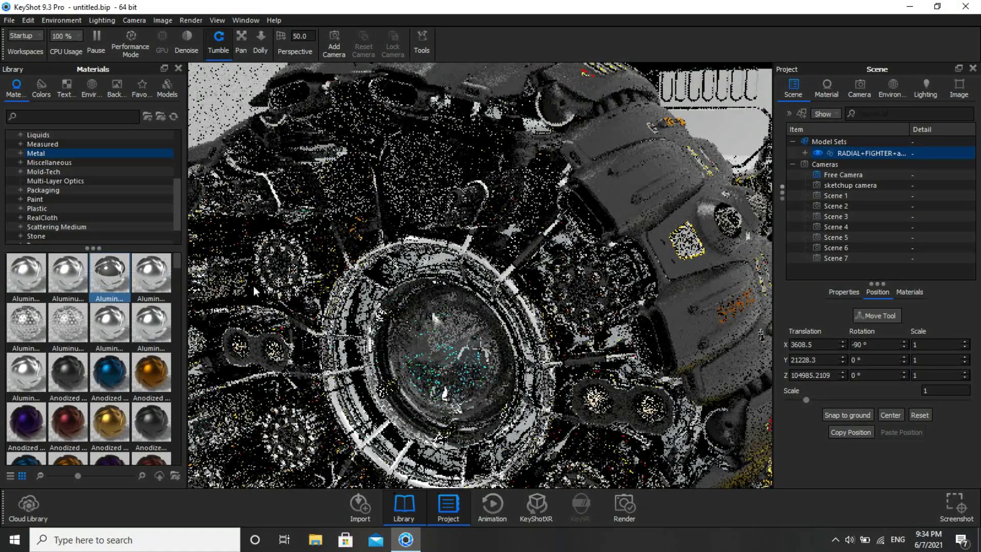
drag(108, 275, 503, 342)
Apply the Aluminum Polished material to the square yellow-bordered plate on the fighter's outer armour.
scroll(502, 339, up, 4)
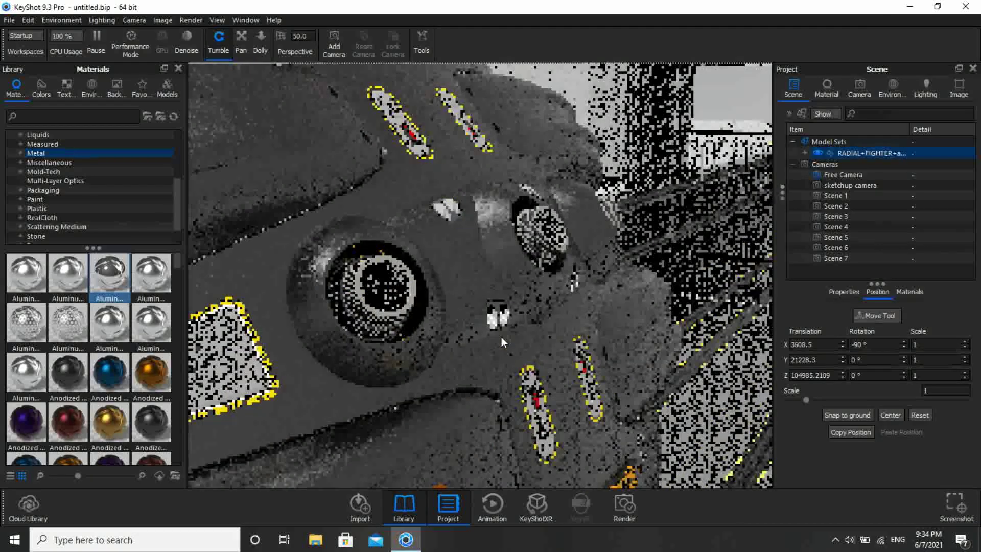
scroll(506, 335, up, 4)
scroll(559, 326, up, 8)
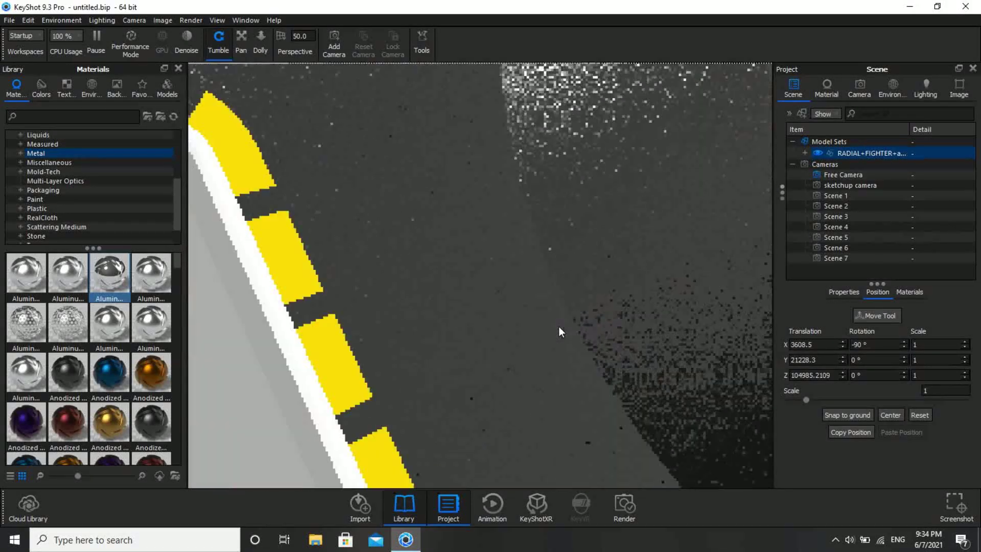
scroll(559, 326, up, 6)
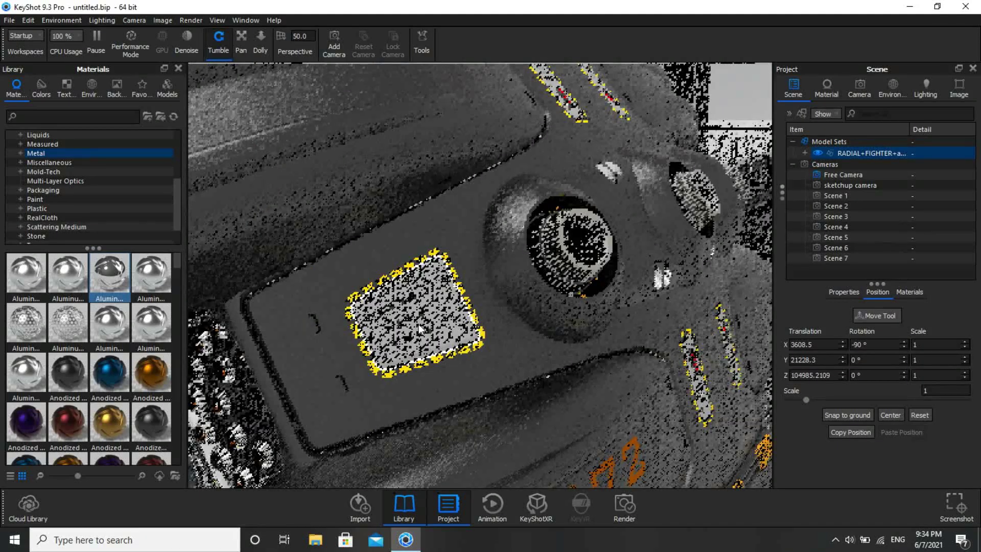
drag(110, 268, 435, 305)
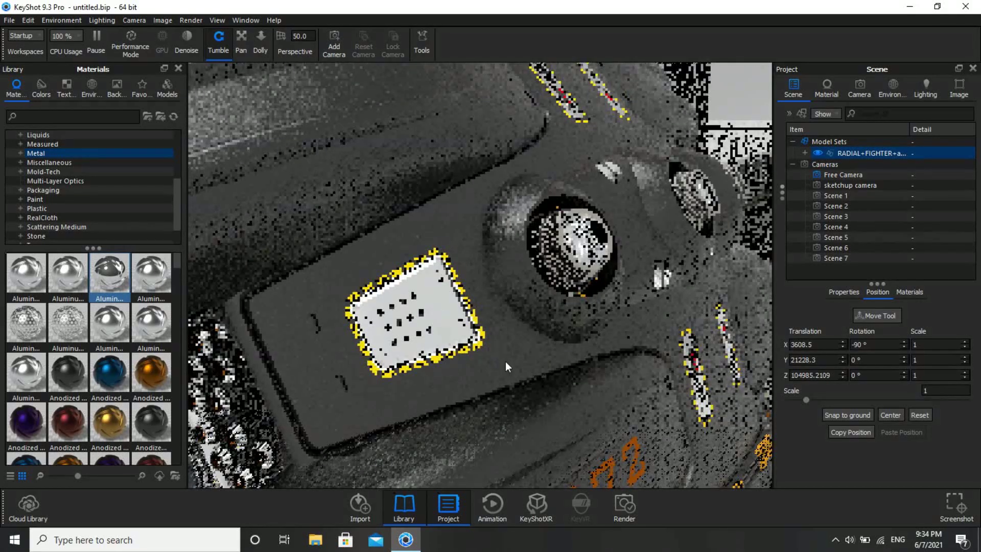
Apply glossy red paint to the 59672 marking on the armour panel.
drag(506, 364, 505, 339)
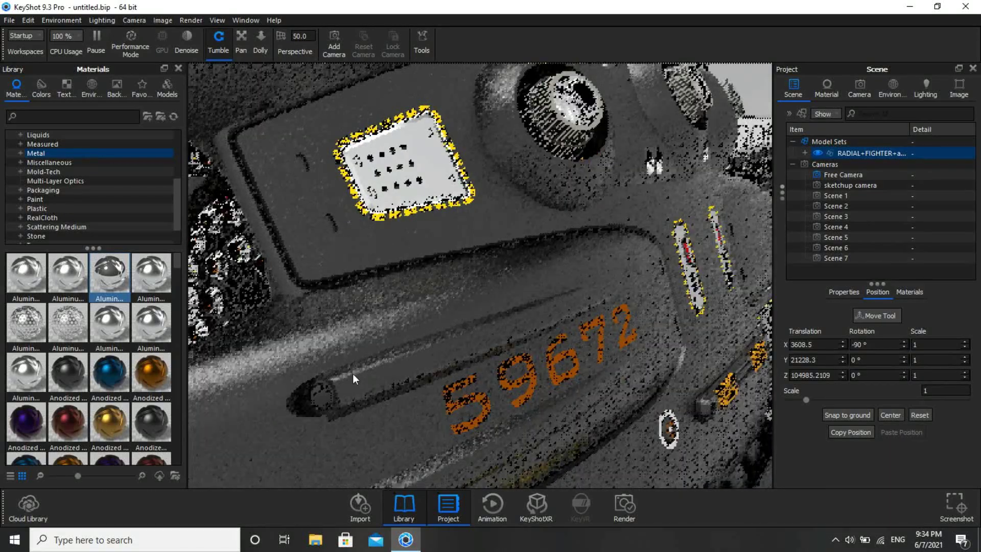
scroll(73, 349, down, 5)
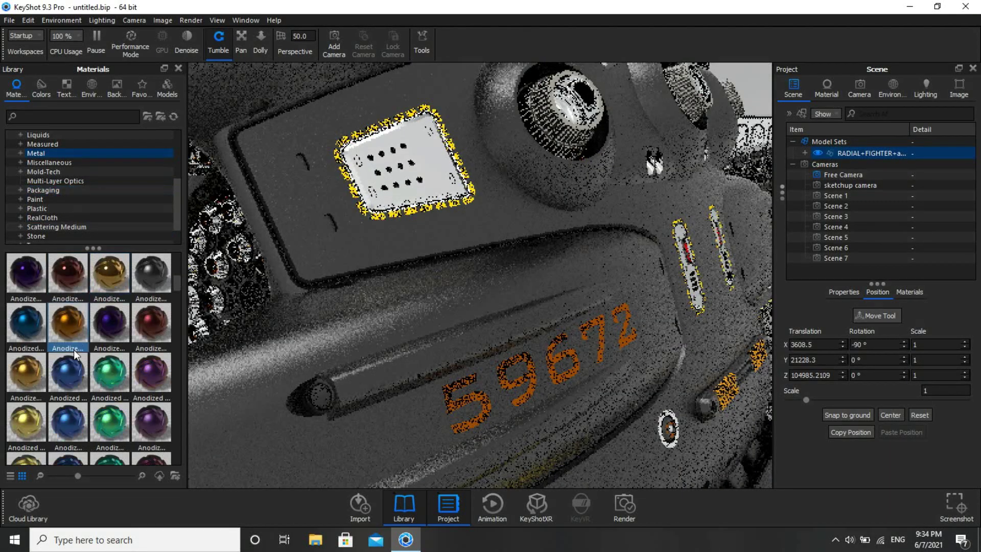
click(66, 199)
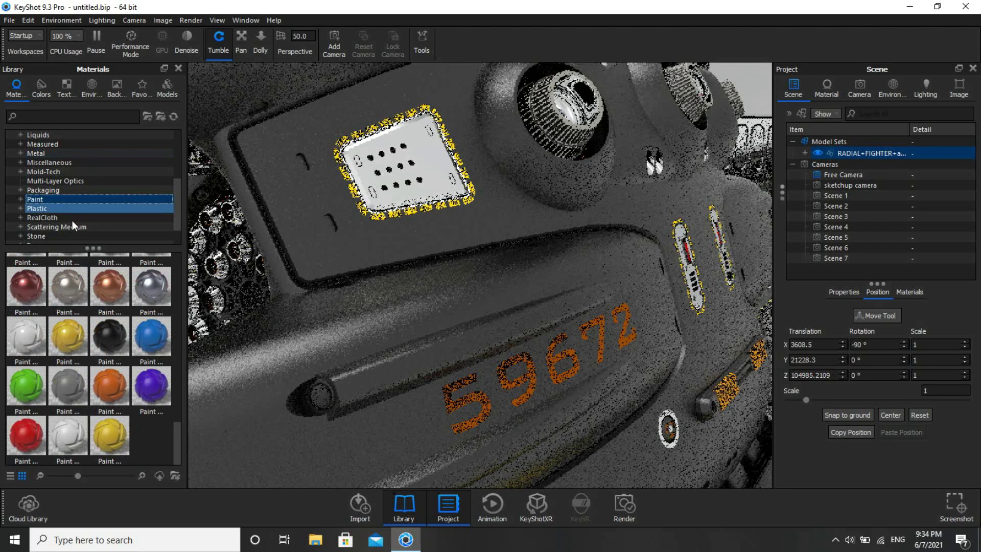
scroll(77, 373, up, 10)
mouse_move(98, 324)
mouse_down()
mouse_move(329, 389)
mouse_move(447, 407)
mouse_move(480, 397)
mouse_up()
Try the red Paint Metallic Candy Orange peel Über Color material on the 59672 marking.
scroll(75, 338, down, 3)
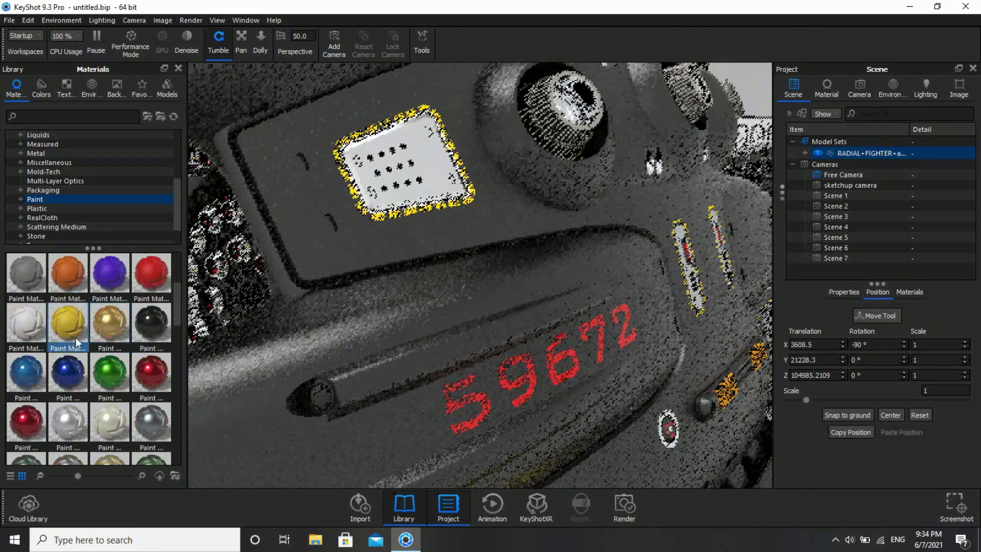
mouse_move(155, 370)
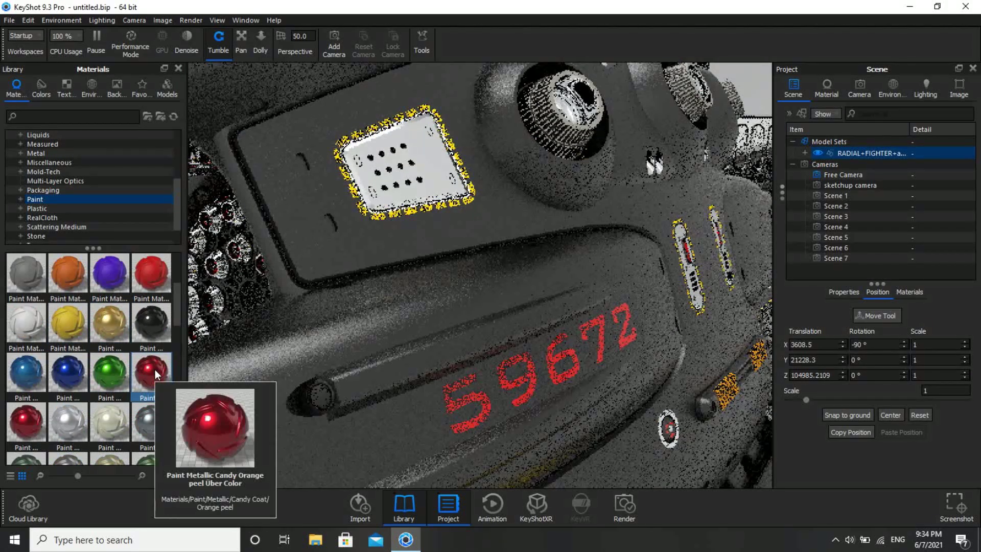
drag(156, 370, 486, 405)
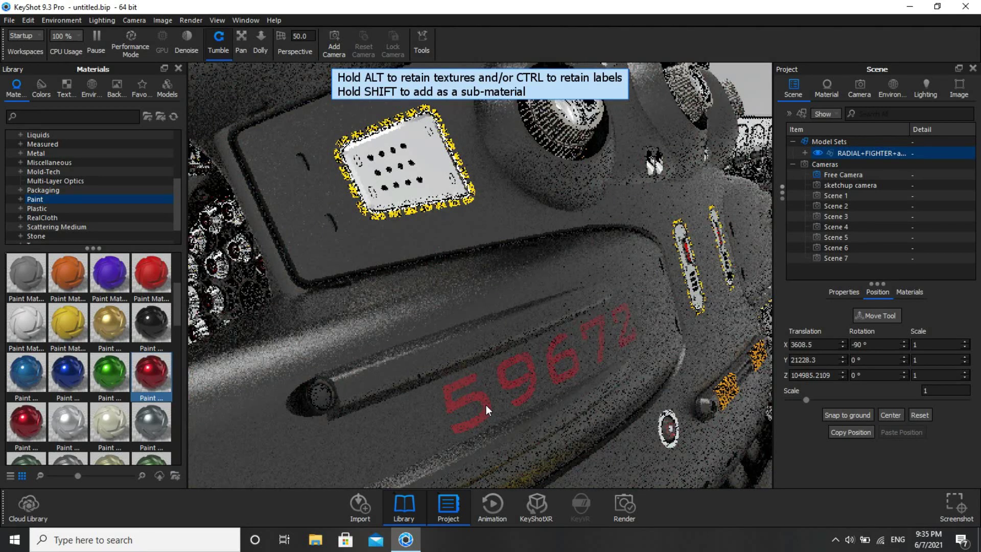
Apply matte red paint to the 59672 marking and matte yellow paint to the dashed border around the square plate.
scroll(88, 361, up, 3)
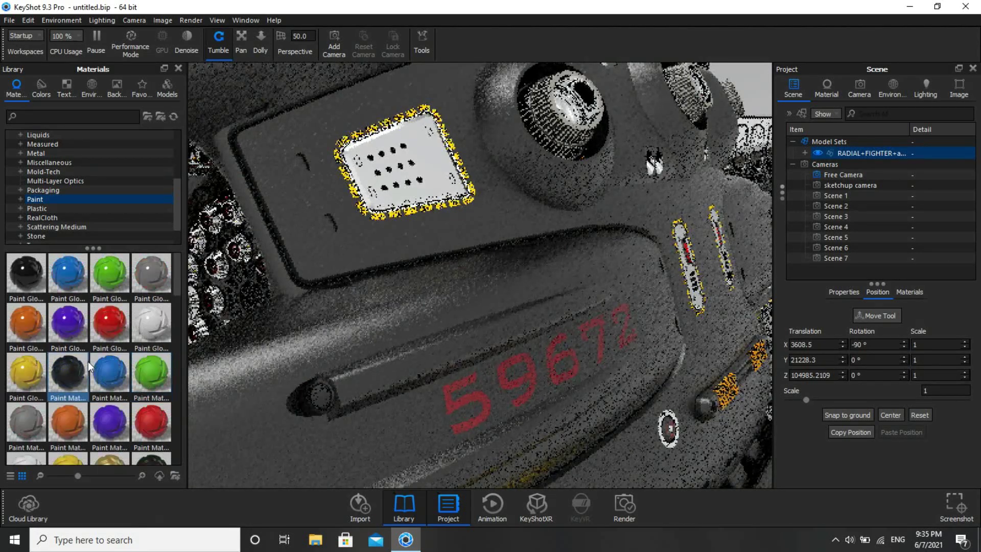
drag(156, 418, 476, 397)
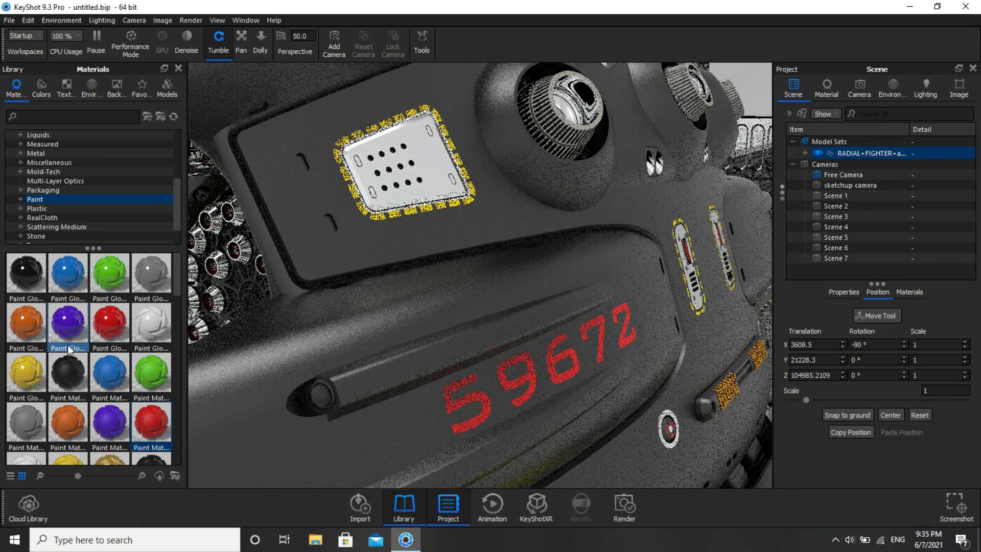
scroll(67, 386, down, 3)
mouse_move(84, 313)
mouse_down()
mouse_move(357, 235)
mouse_move(381, 217)
mouse_move(379, 251)
mouse_up()
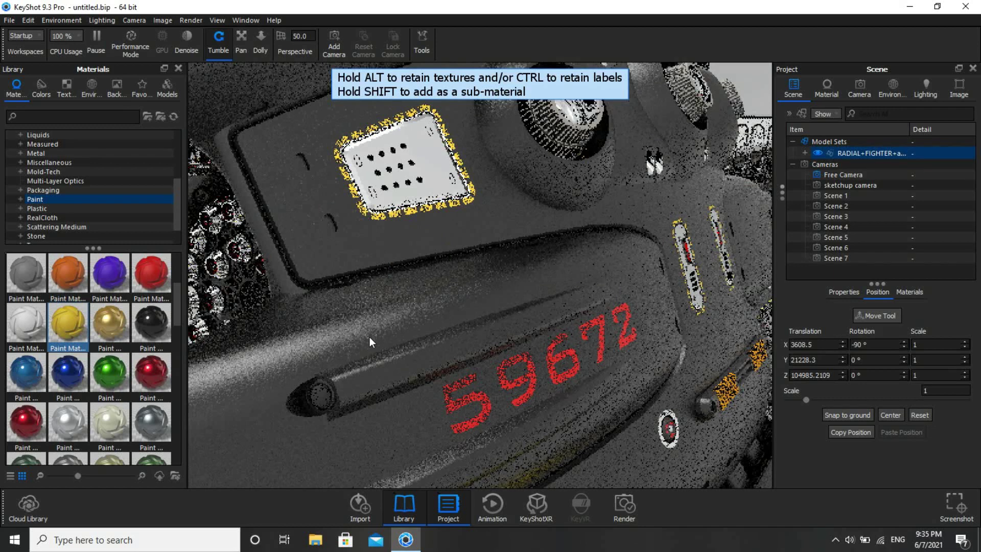
Apply the red Paint Metallic Candy Orange peel Über Color material to the red rings inside the small round nozzles beside the dome.
scroll(364, 333, up, 5)
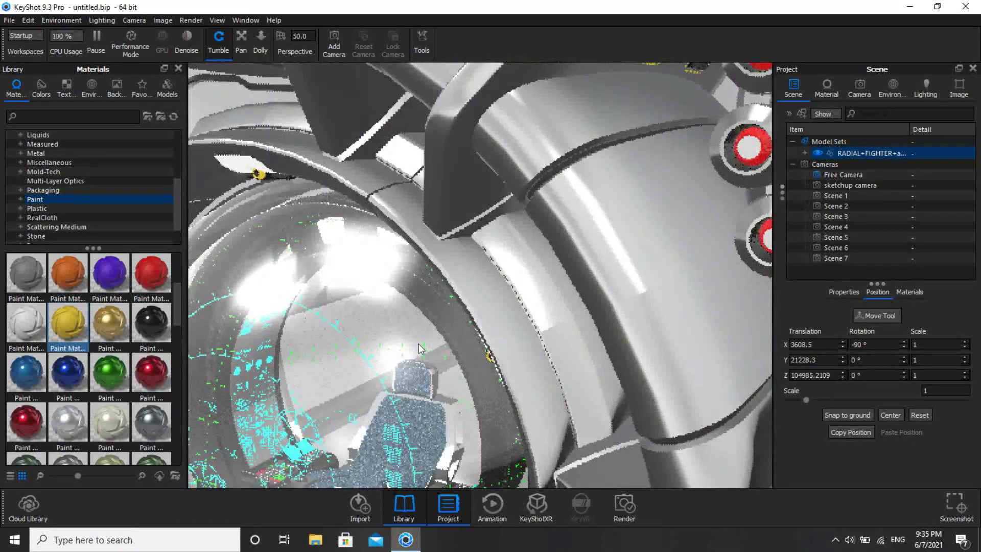
scroll(524, 330, up, 3)
scroll(506, 330, up, 3)
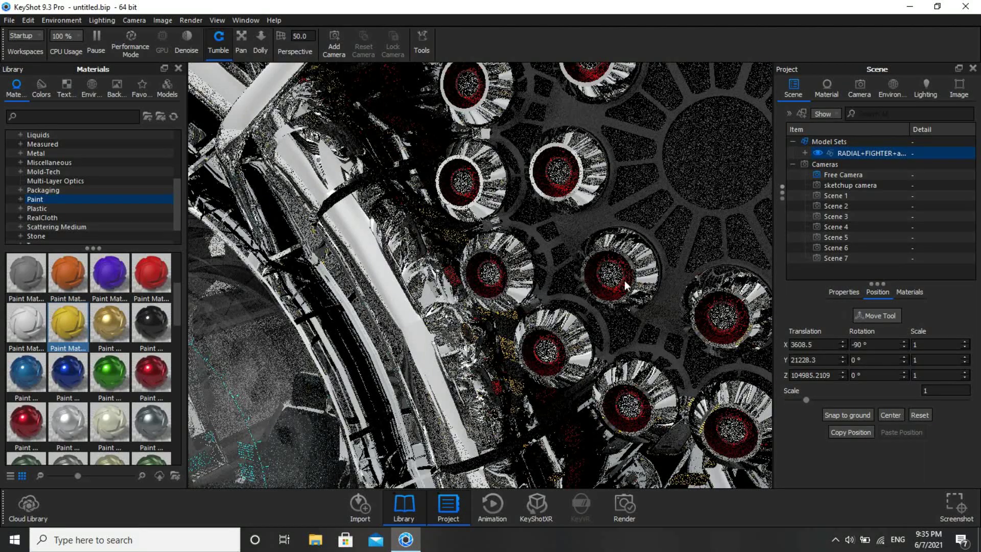
mouse_move(150, 373)
mouse_down()
mouse_move(360, 352)
mouse_move(596, 288)
mouse_move(624, 267)
mouse_up()
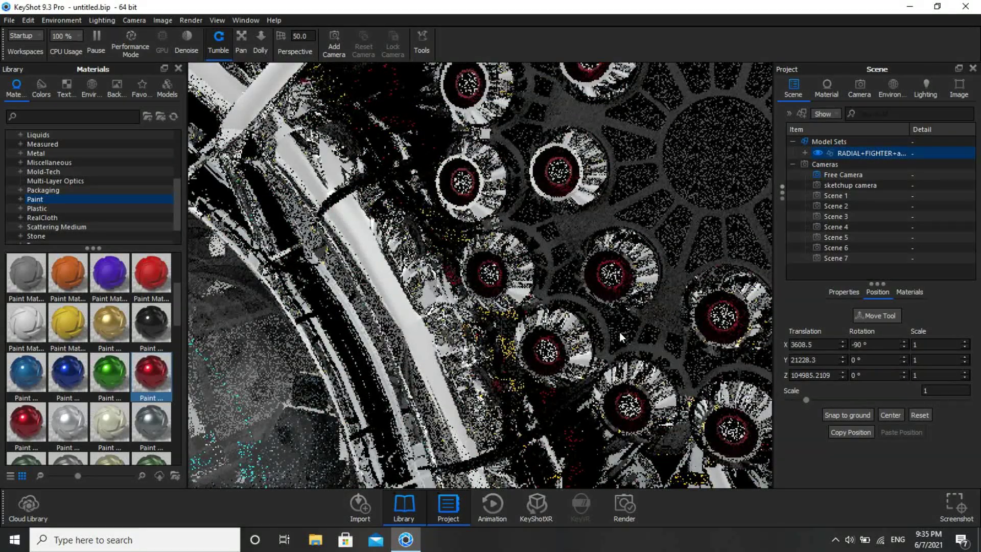
Try the Paint Matte Black material on the slotted end wall panel of the hangar behind the fighter.
scroll(597, 324, down, 5)
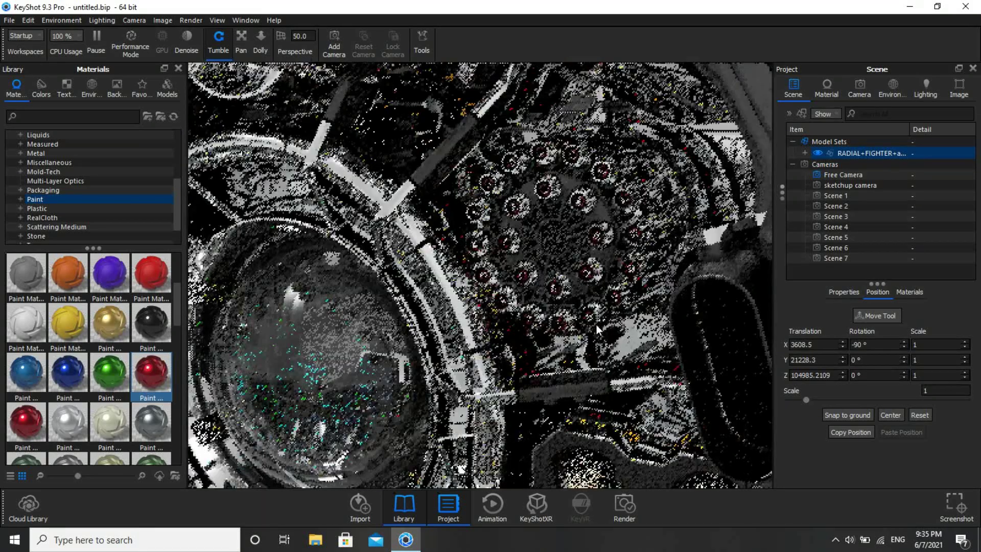
scroll(596, 324, down, 3)
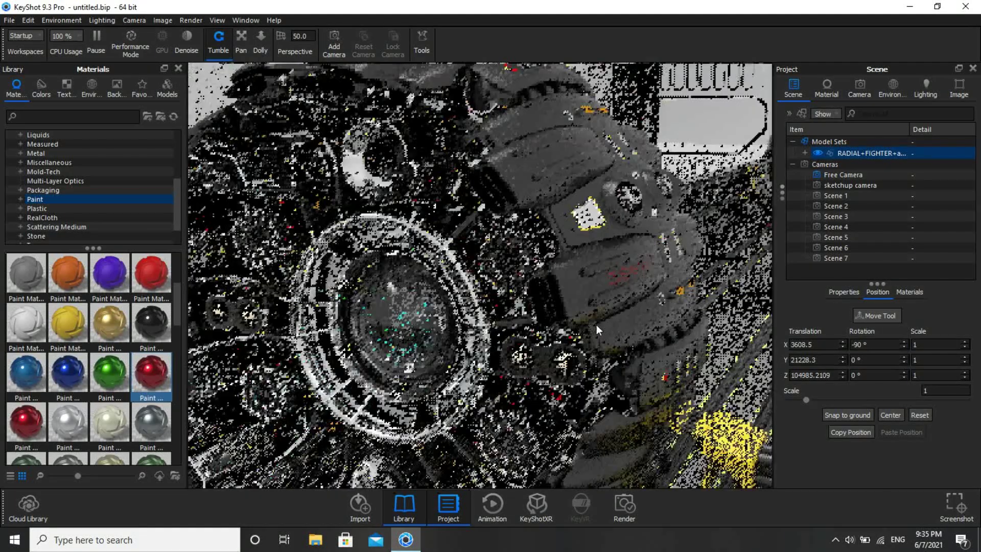
scroll(597, 324, down, 3)
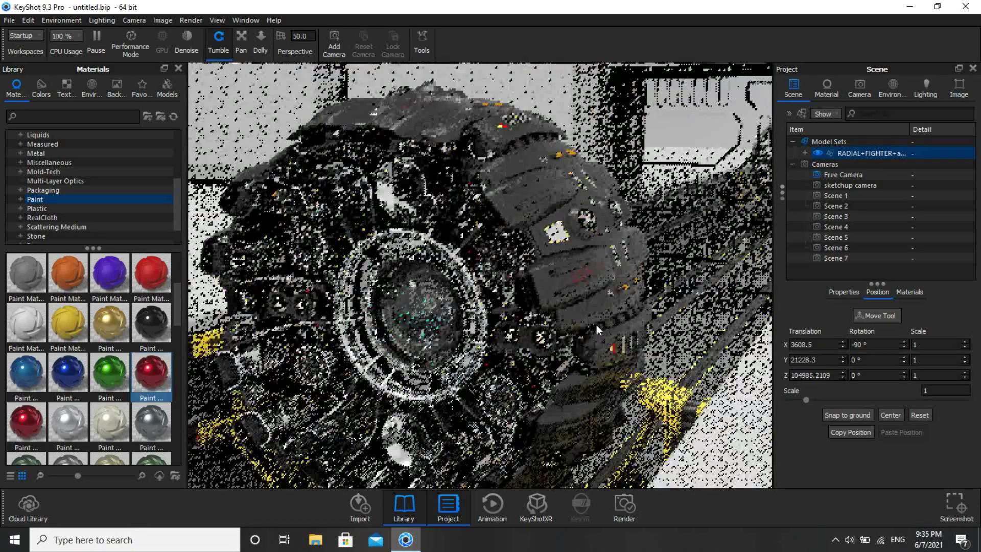
scroll(596, 324, down, 2)
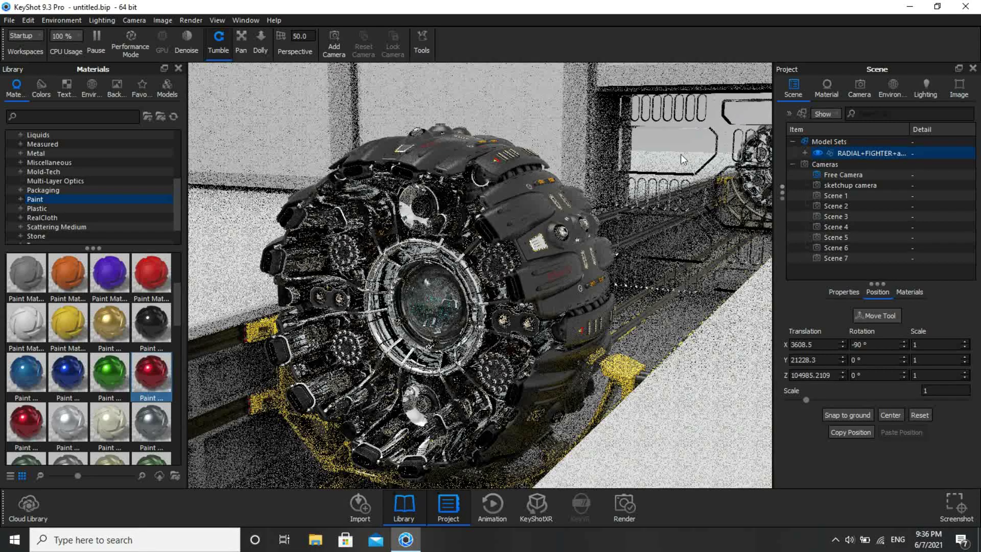
click(662, 155)
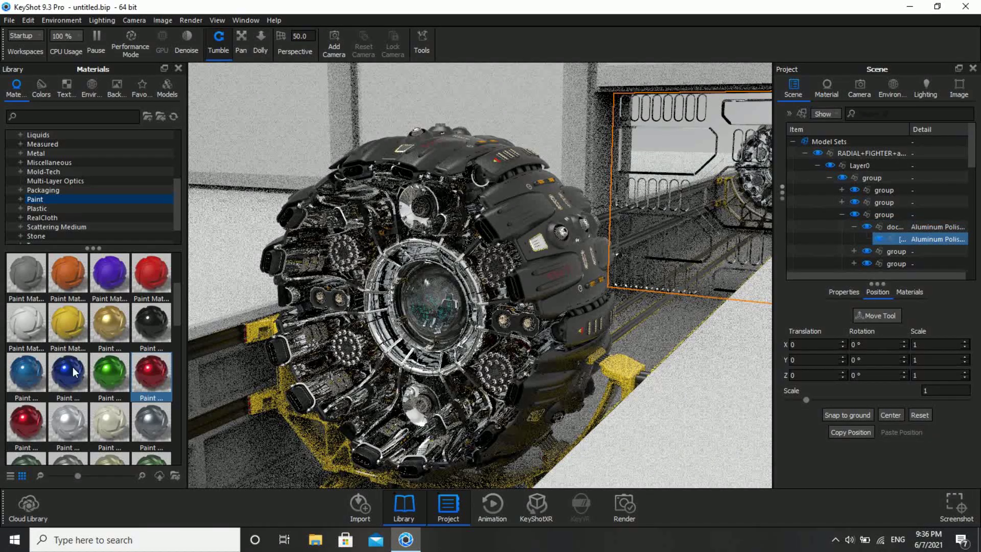
scroll(66, 332, up, 5)
mouse_move(71, 359)
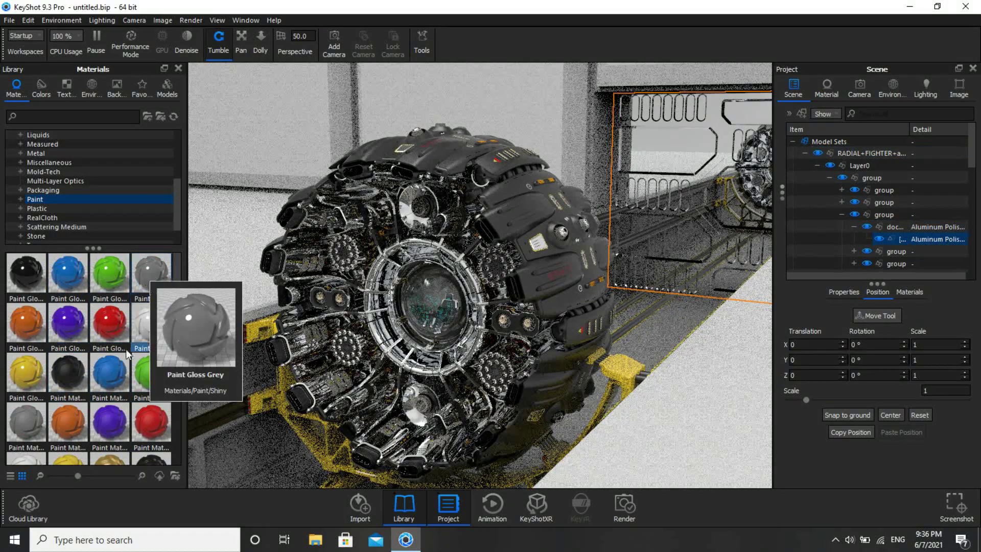
mouse_move(111, 359)
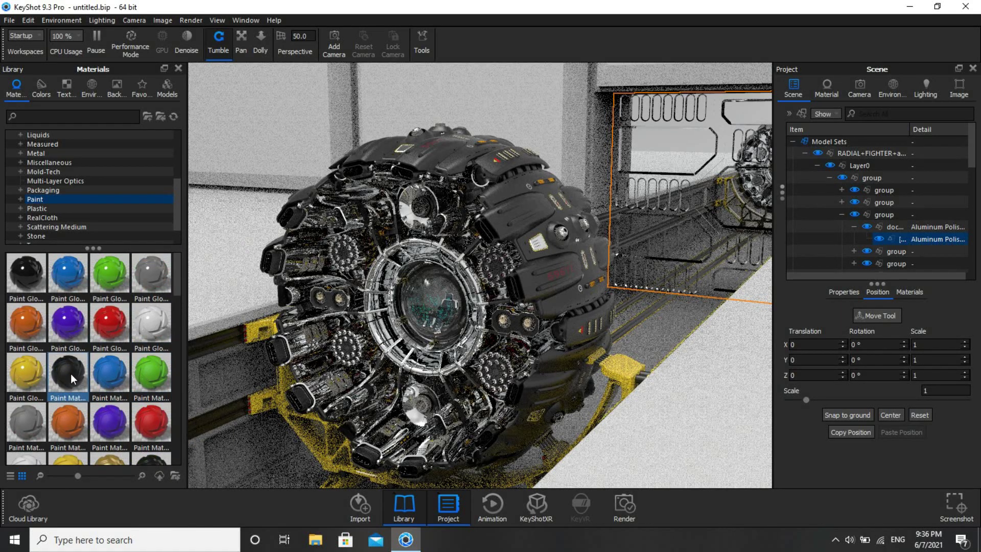
mouse_move(70, 372)
mouse_down()
mouse_move(534, 332)
mouse_move(909, 235)
mouse_move(942, 238)
mouse_up()
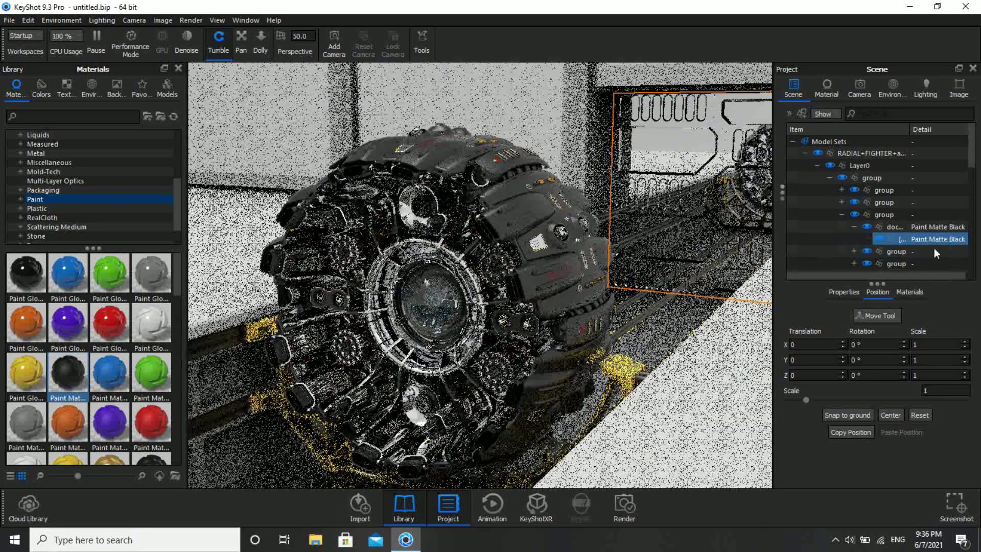
Apply matte grey paint to the hangar's end wall panel.
click(717, 393)
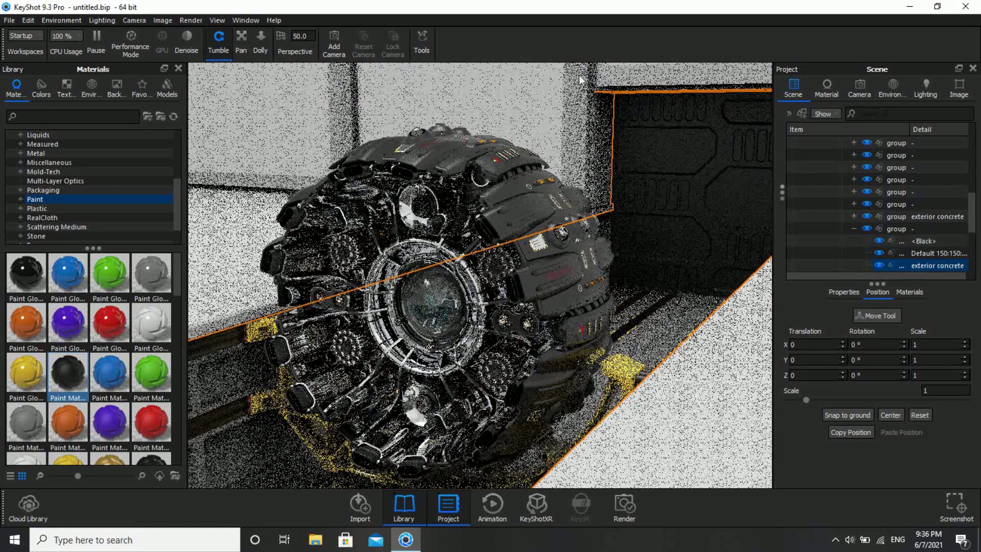
mouse_move(15, 426)
mouse_down()
mouse_move(587, 123)
mouse_move(581, 108)
mouse_move(685, 137)
mouse_up()
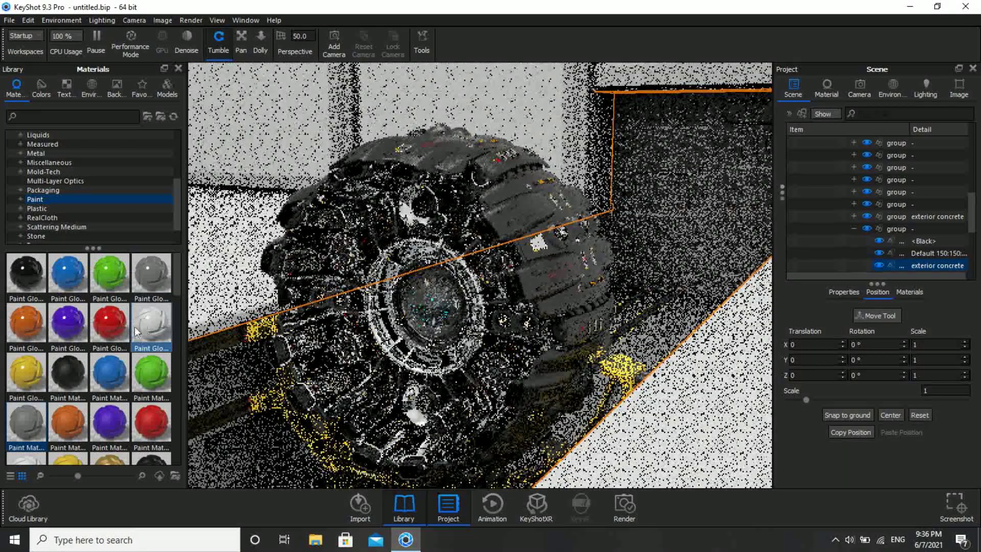
mouse_move(137, 332)
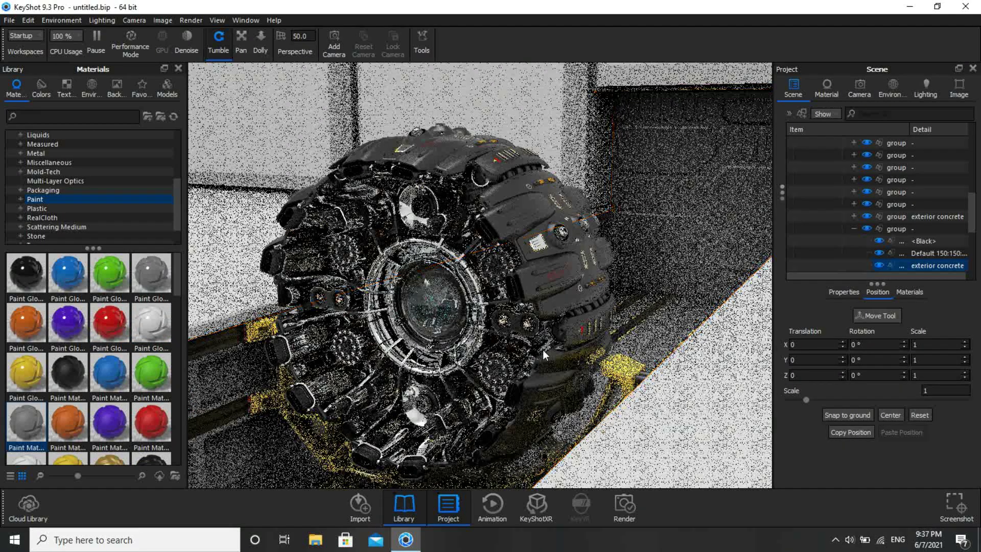
drag(654, 314, 656, 321)
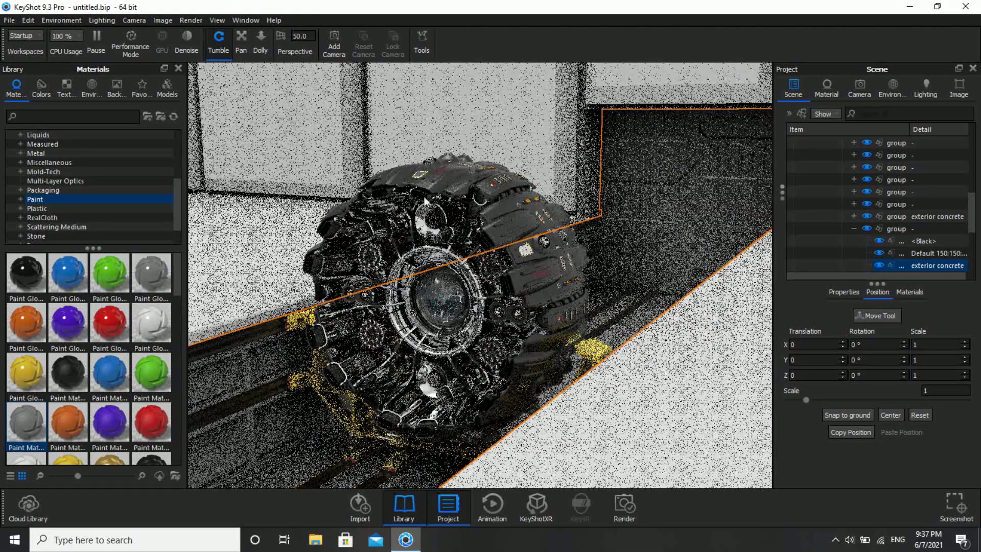
click(583, 353)
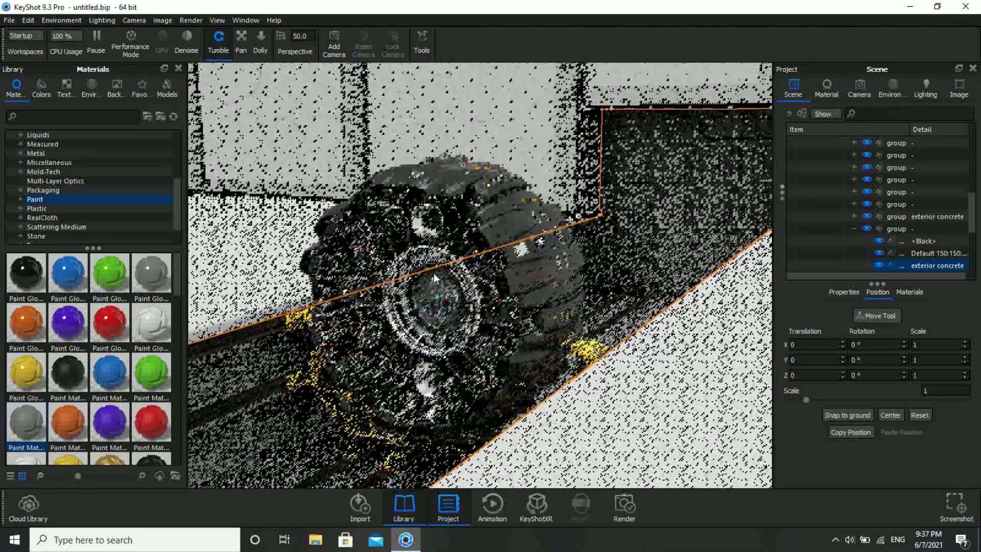
click(677, 387)
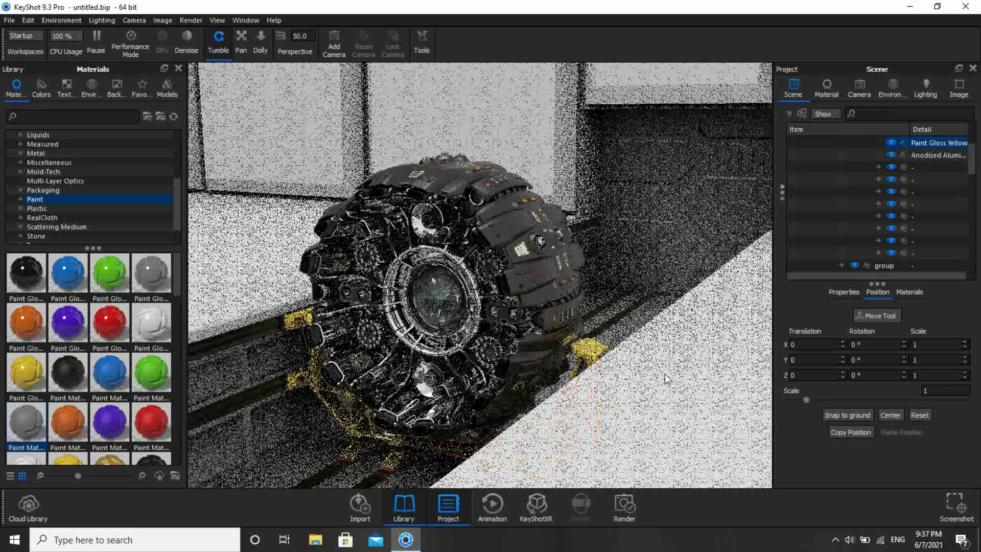
drag(683, 368, 634, 424)
click(634, 424)
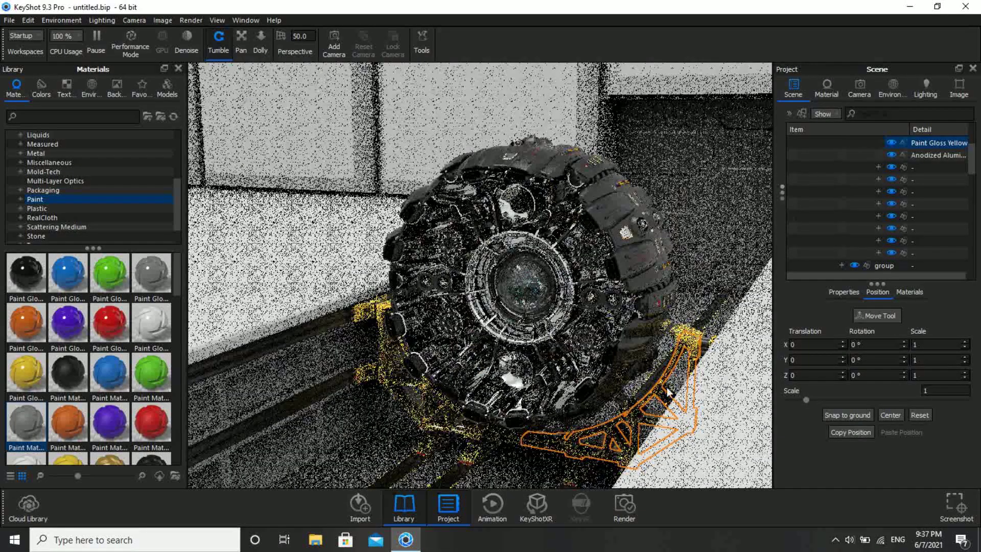
click(708, 388)
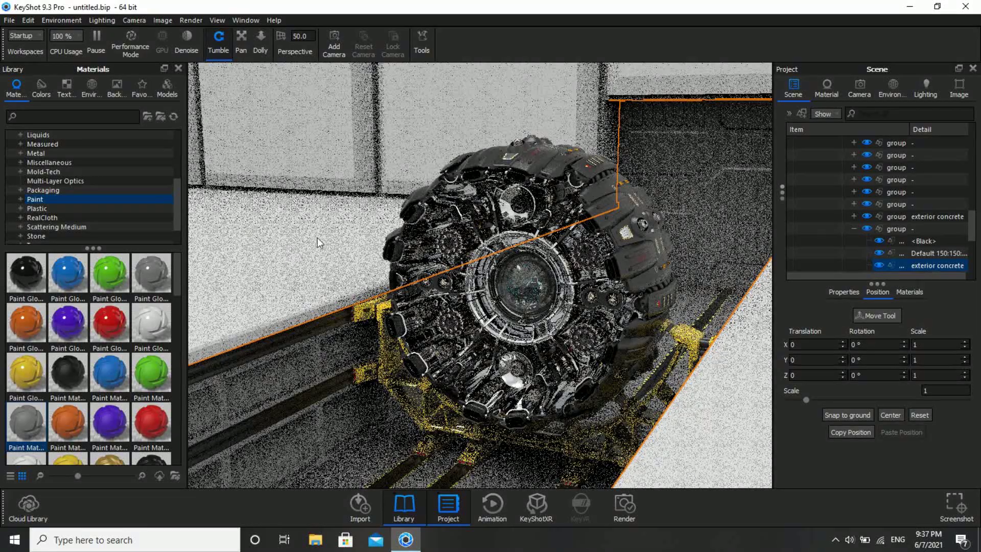
Turn on occlusion ground shadows and ground reflections in the environment's ground settings.
click(892, 88)
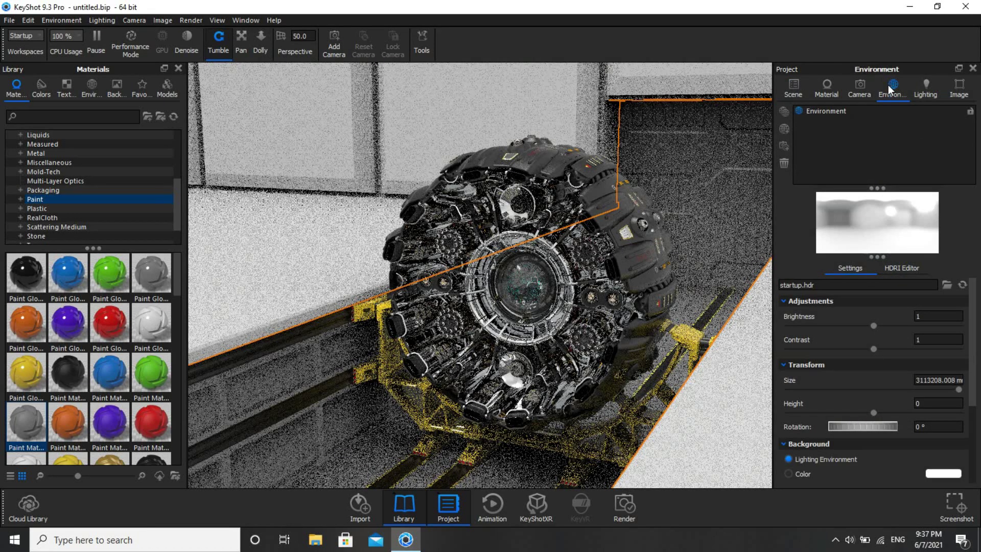
scroll(857, 368, down, 3)
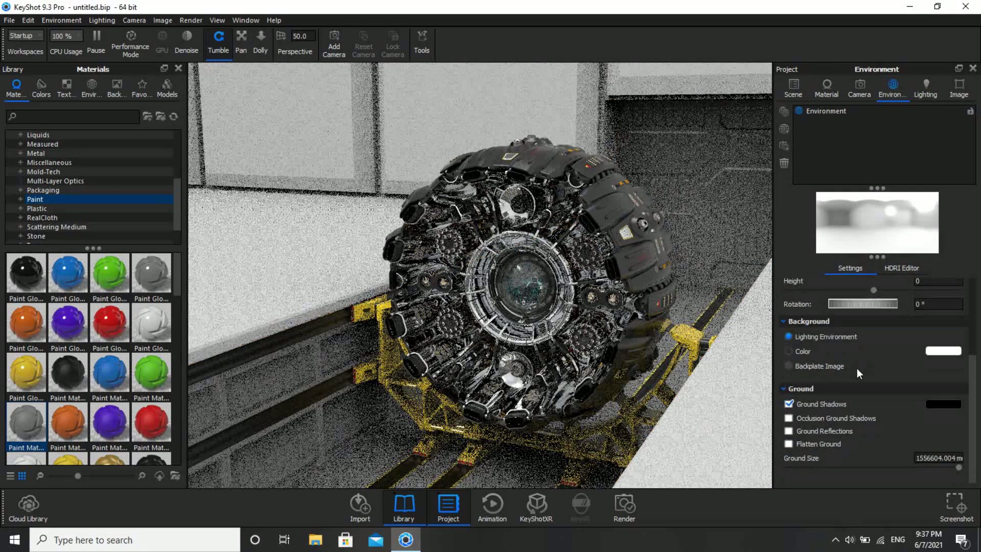
click(807, 416)
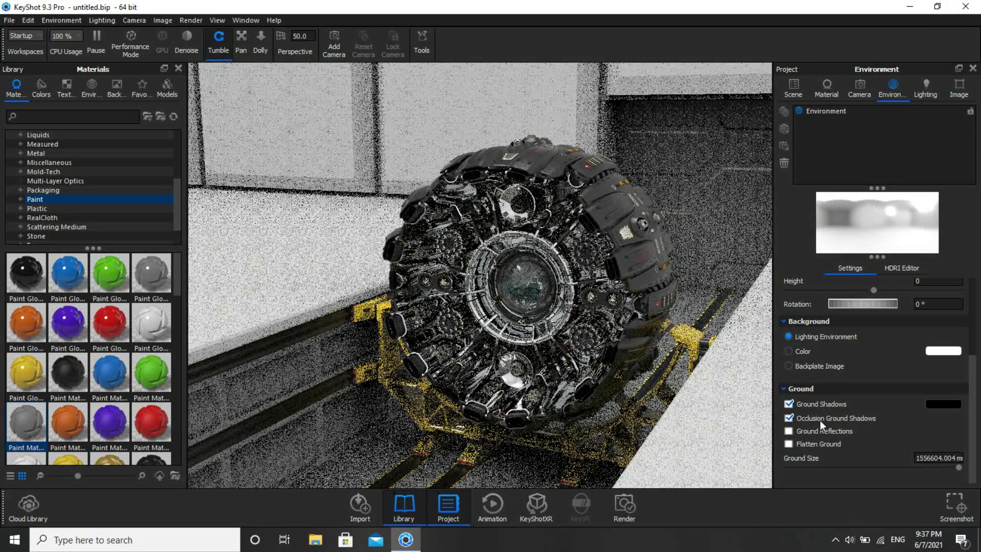
drag(560, 411, 677, 347)
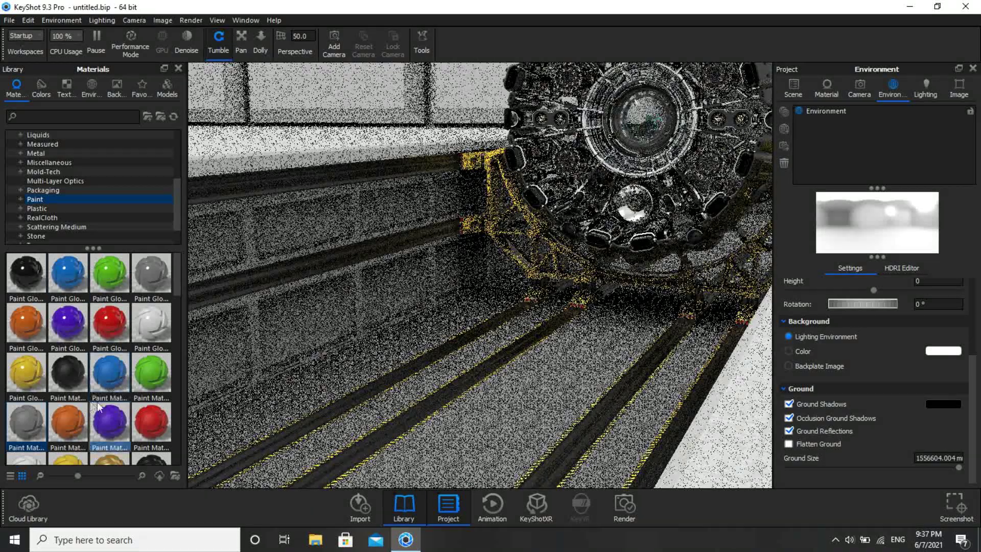
scroll(97, 401, down, 6)
scroll(132, 282, up, 3)
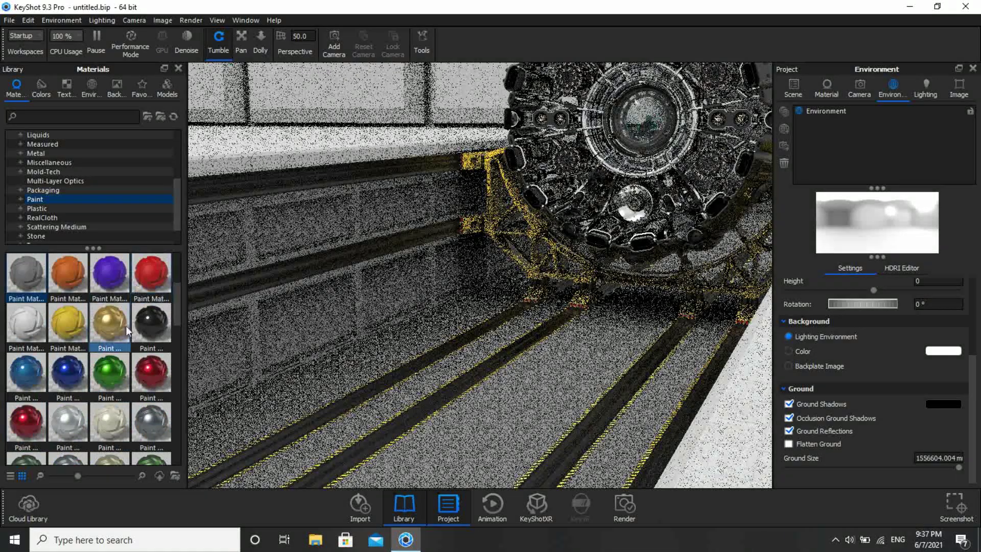
mouse_move(148, 322)
mouse_down()
mouse_move(468, 385)
mouse_move(547, 384)
mouse_move(41, 326)
mouse_up()
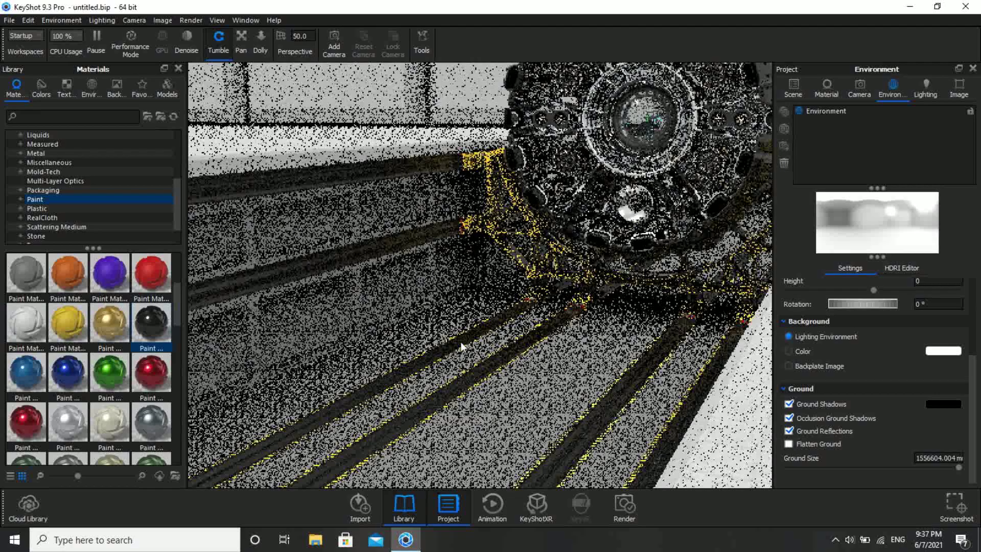
Try the Flatten Ground option while viewing the striped floor rails, and switch it off again.
scroll(462, 348, up, 2)
scroll(550, 359, up, 4)
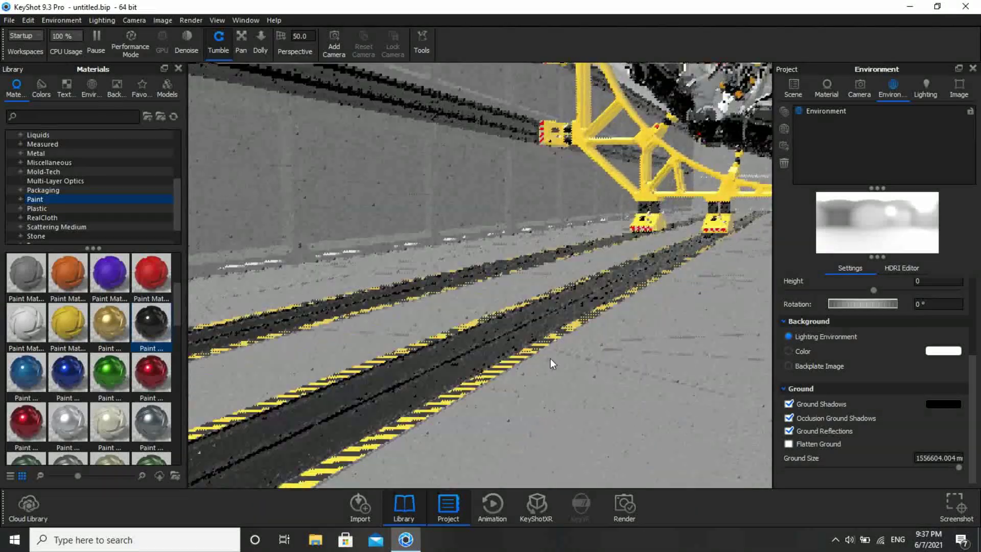
scroll(551, 358, up, 5)
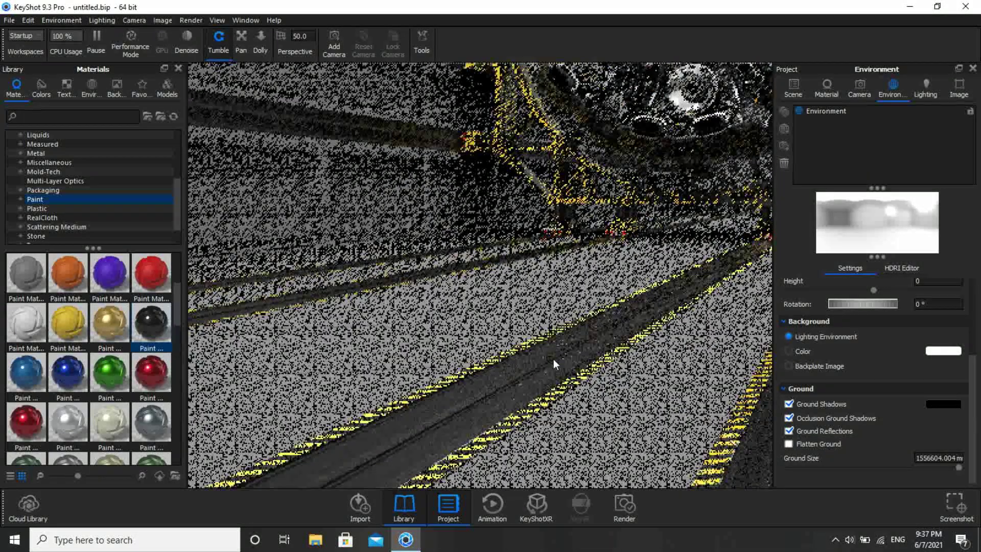
click(829, 443)
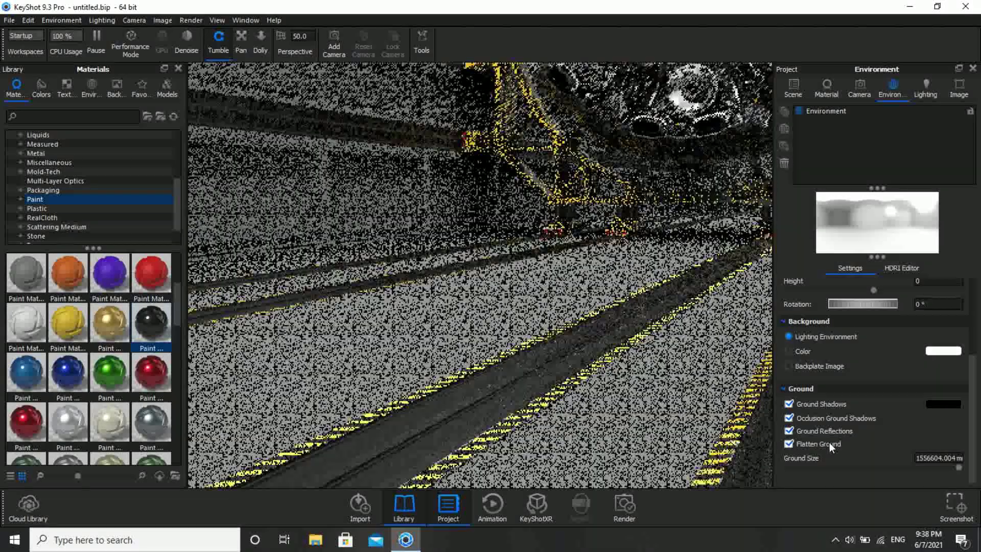
click(829, 442)
Try a shiny aluminum material from the Metal category on the hangar floor between the striped rails.
scroll(36, 268, up, 3)
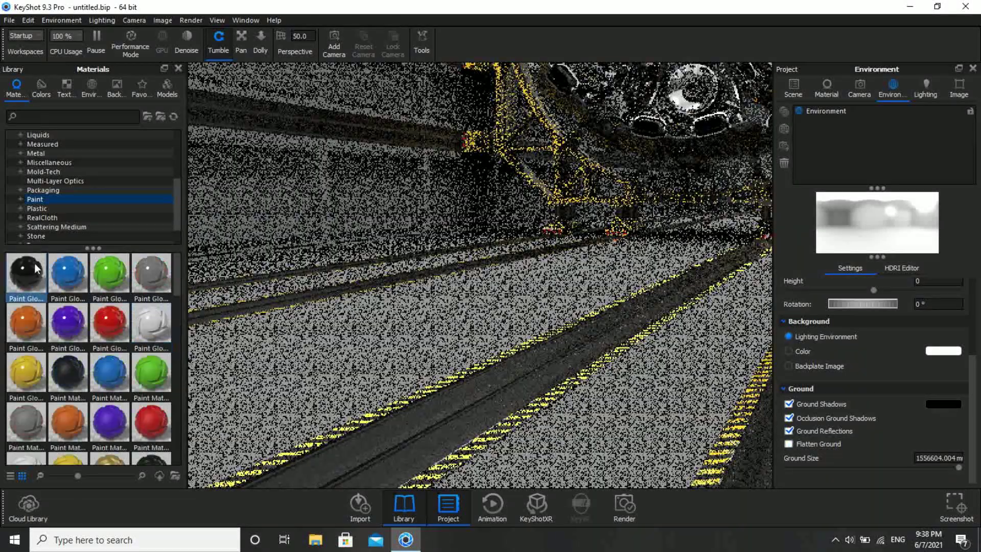
scroll(69, 206, up, 3)
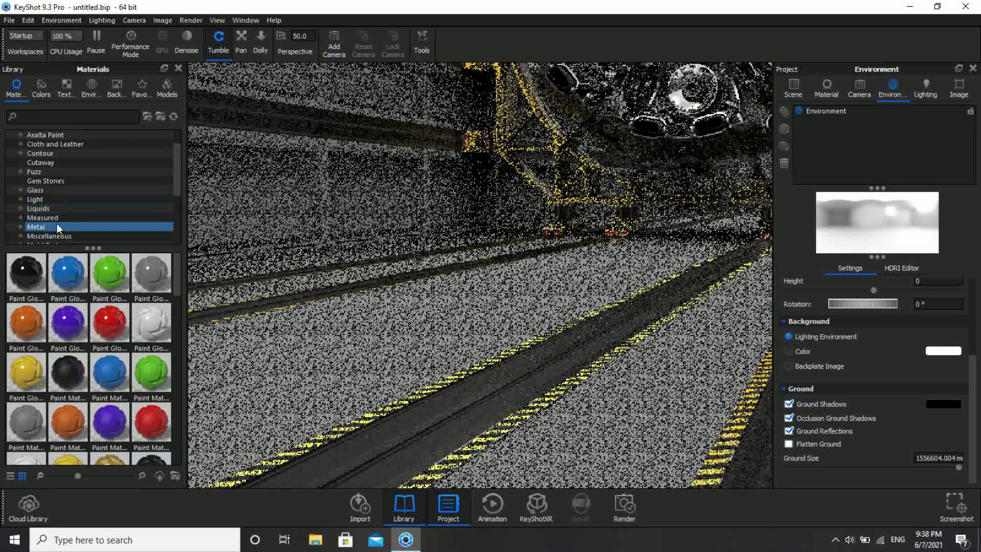
click(57, 227)
drag(104, 269, 546, 292)
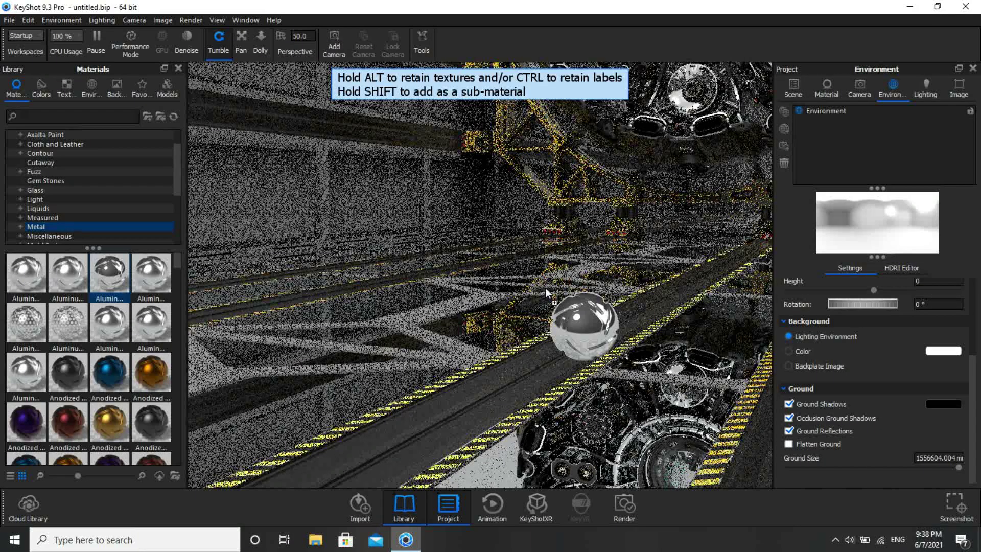
drag(545, 289, 89, 291)
Turn off ground reflections in the environment's ground settings.
scroll(654, 271, down, 10)
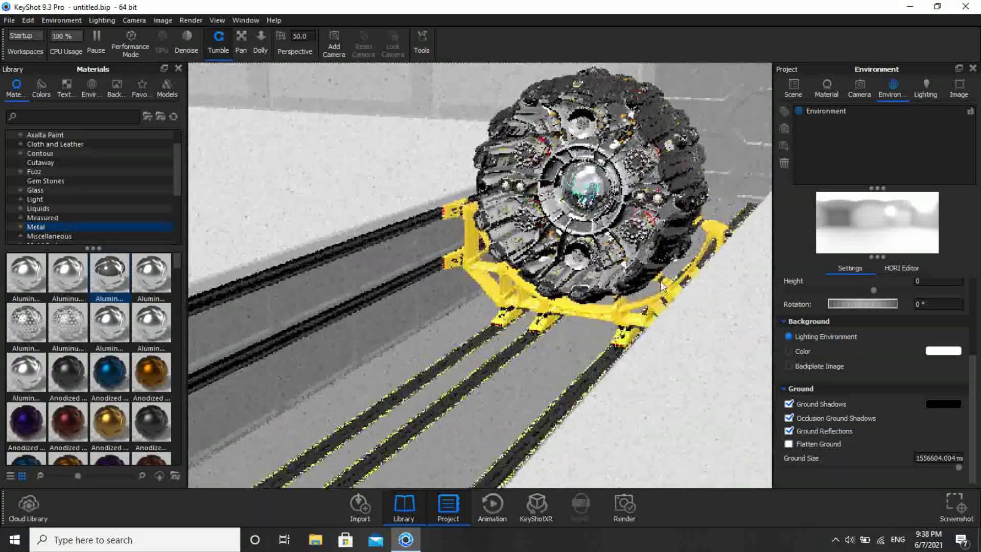
scroll(663, 276, up, 5)
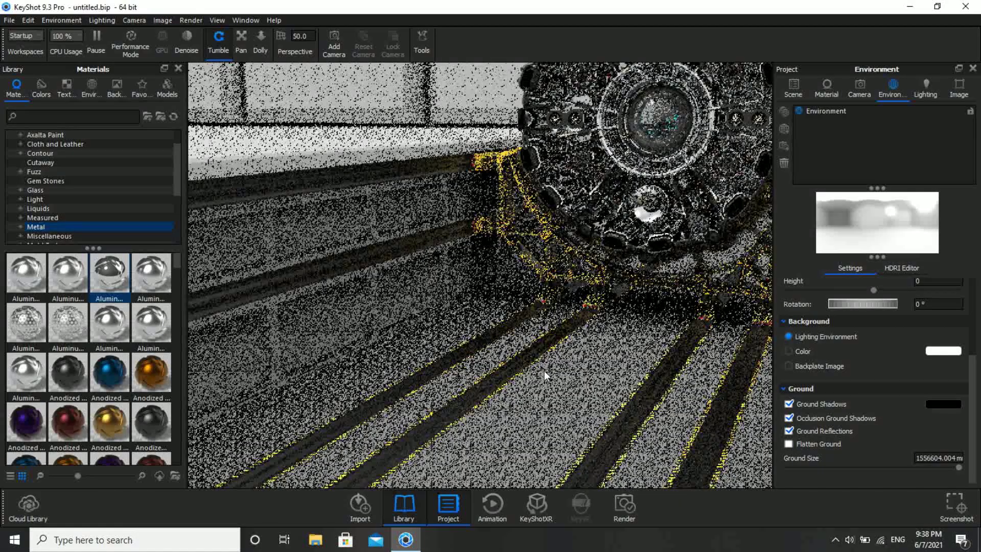
click(804, 431)
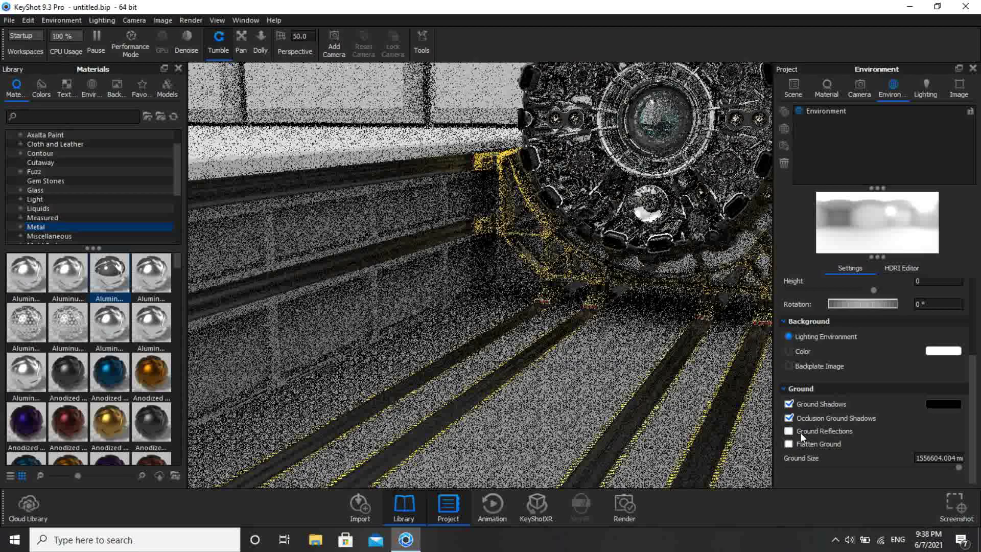
Look through the Studio, Interior, Outdoor and Sun & Sky categories of the environment library.
scroll(621, 311, up, 5)
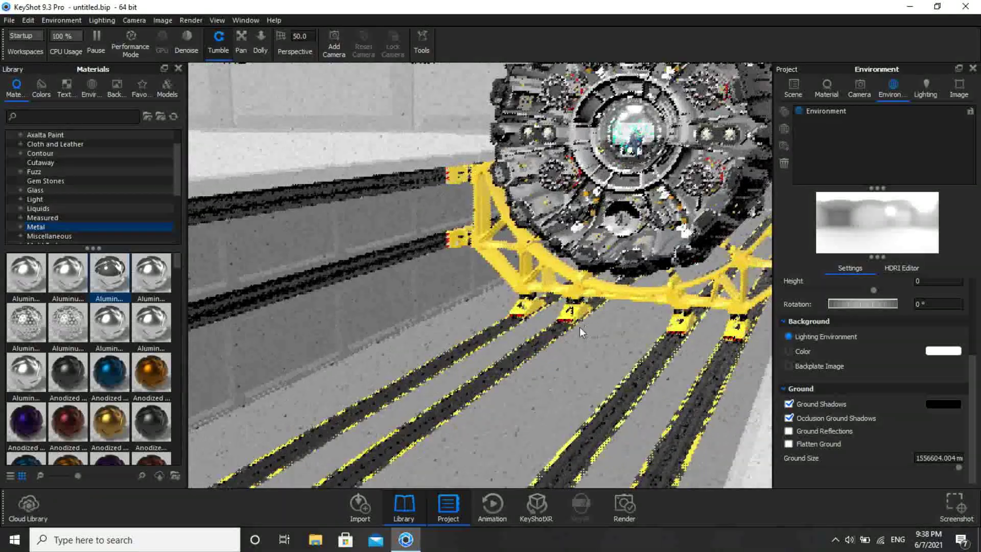
scroll(569, 336, up, 6)
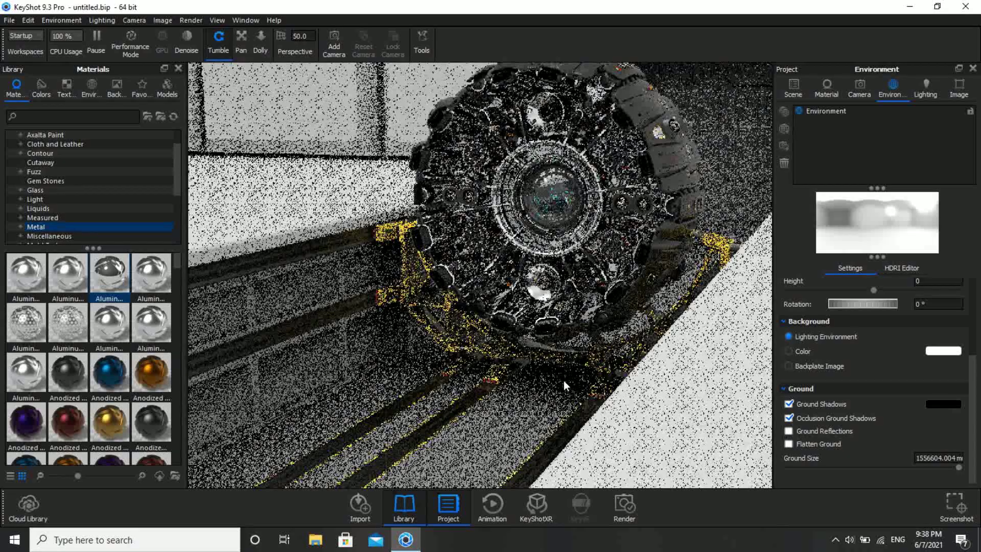
scroll(557, 388, down, 8)
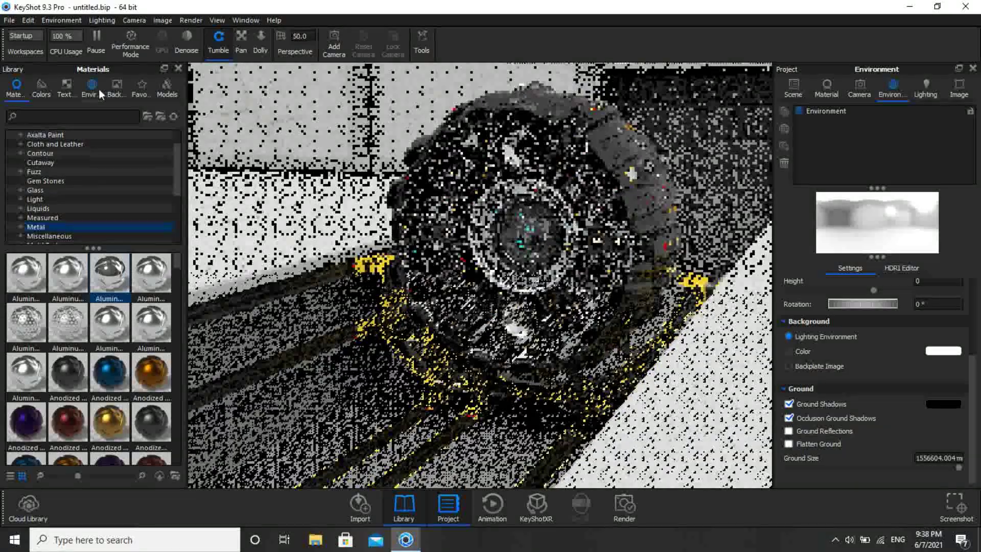
click(96, 90)
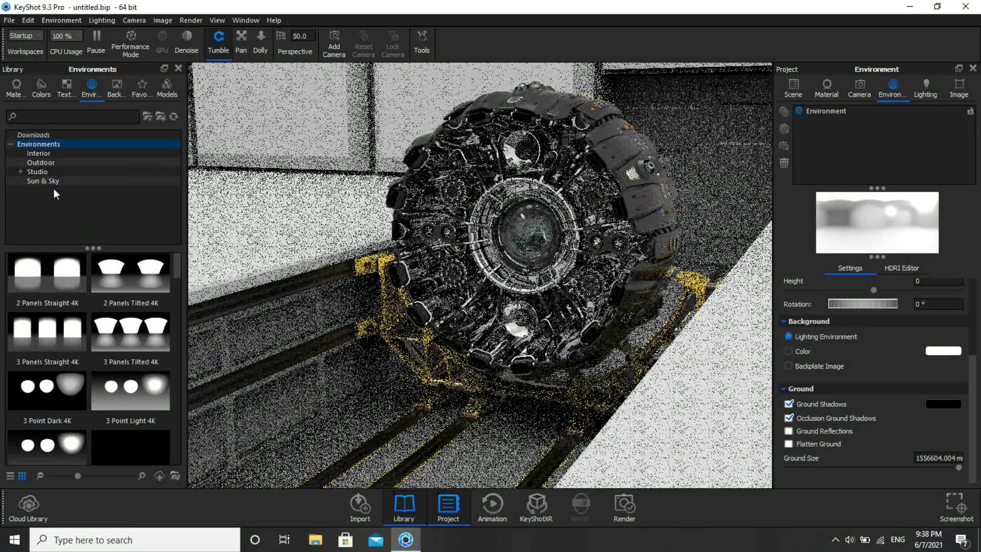
click(43, 173)
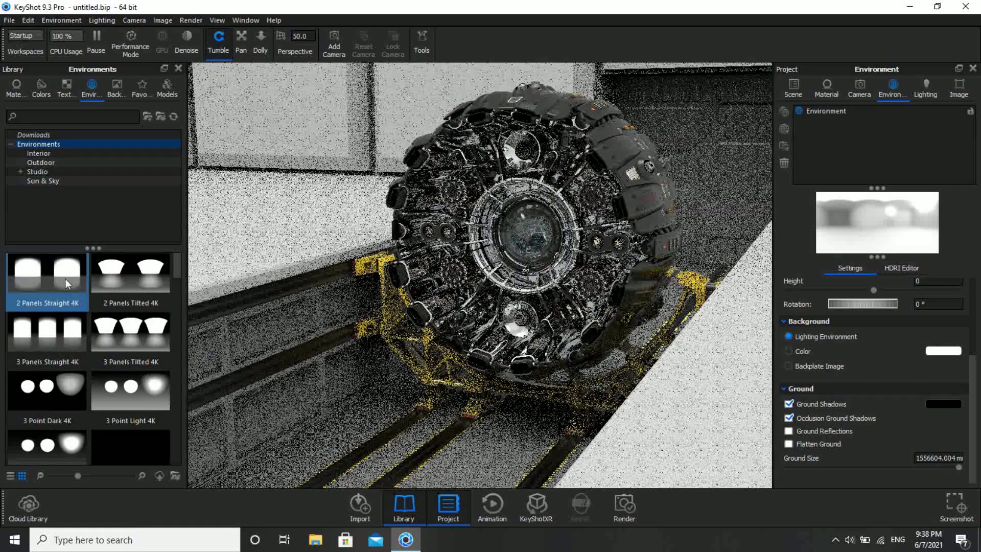
click(41, 154)
click(45, 162)
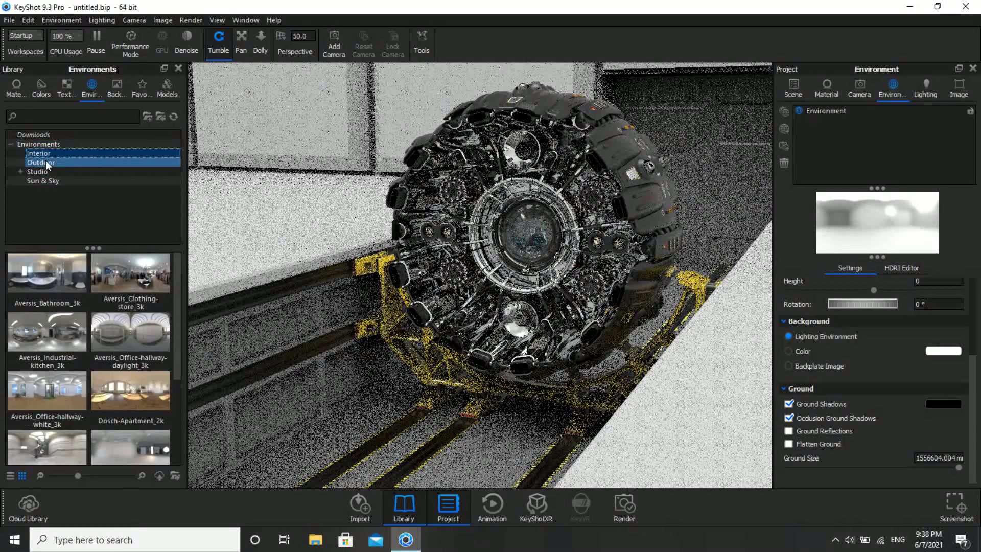
click(47, 170)
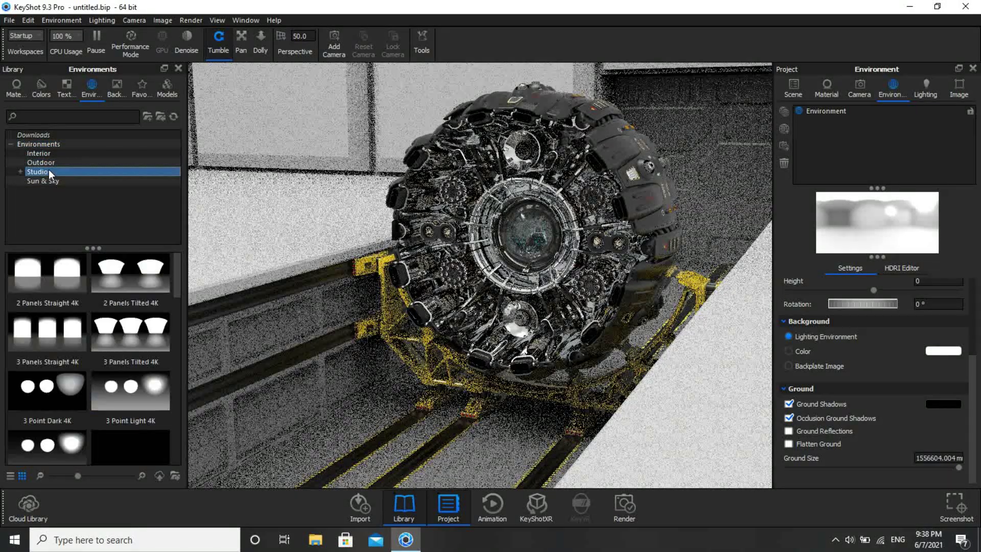
click(50, 180)
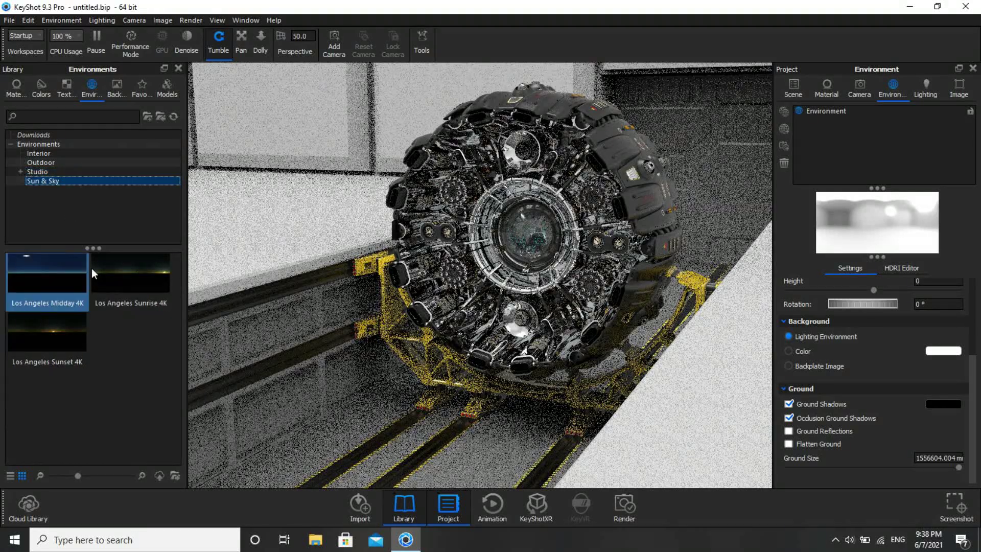
click(48, 153)
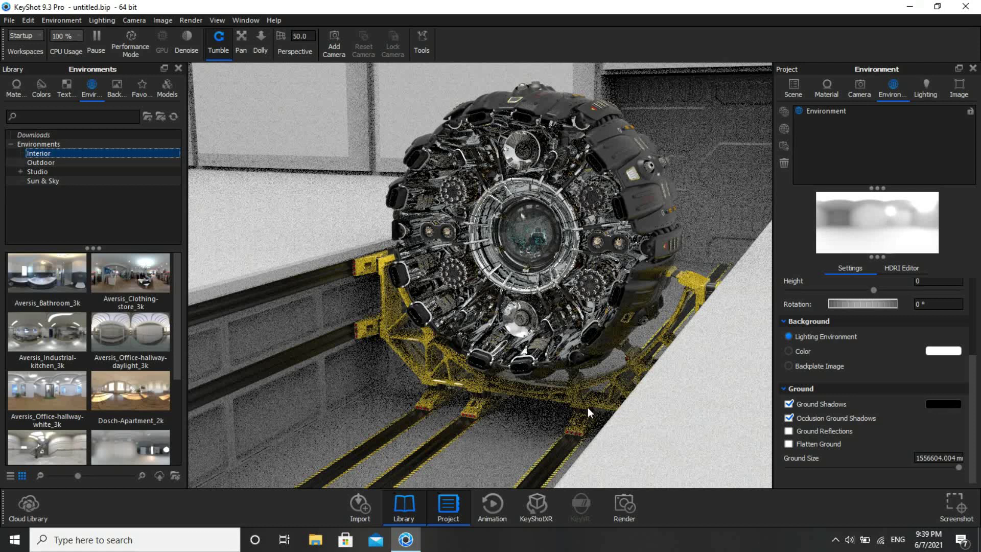
Render the current fighter view as a JPEG still image at 1920 x 1400 px.
click(192, 20)
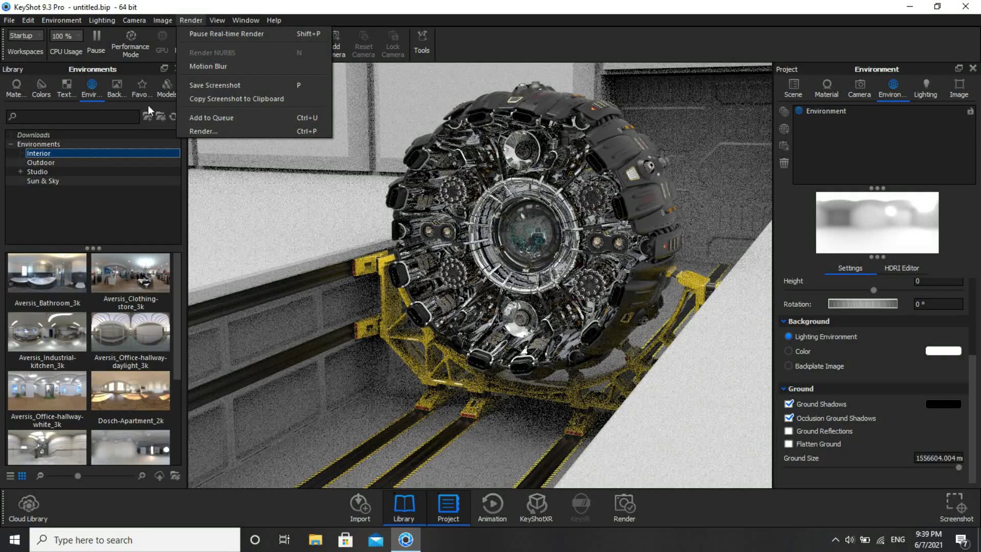
click(203, 131)
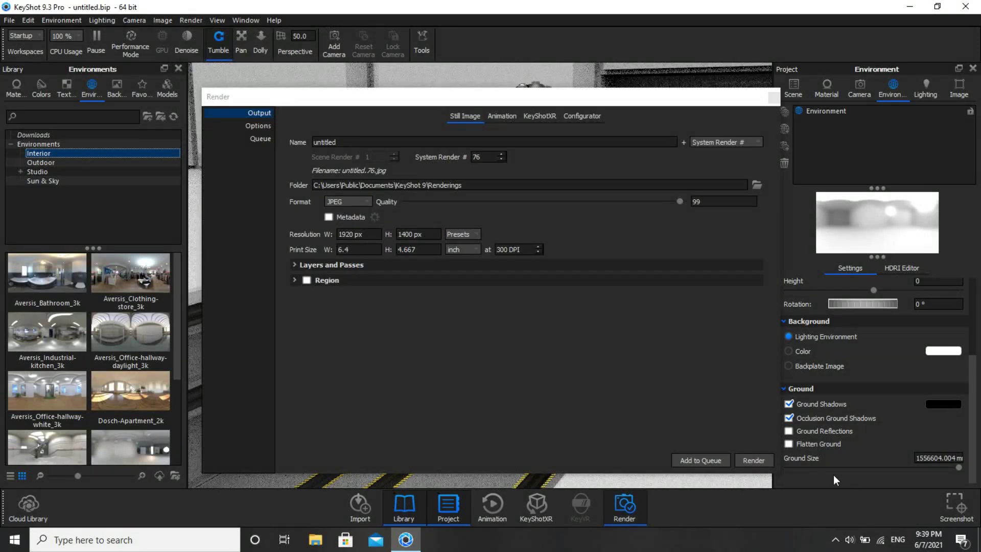
click(759, 463)
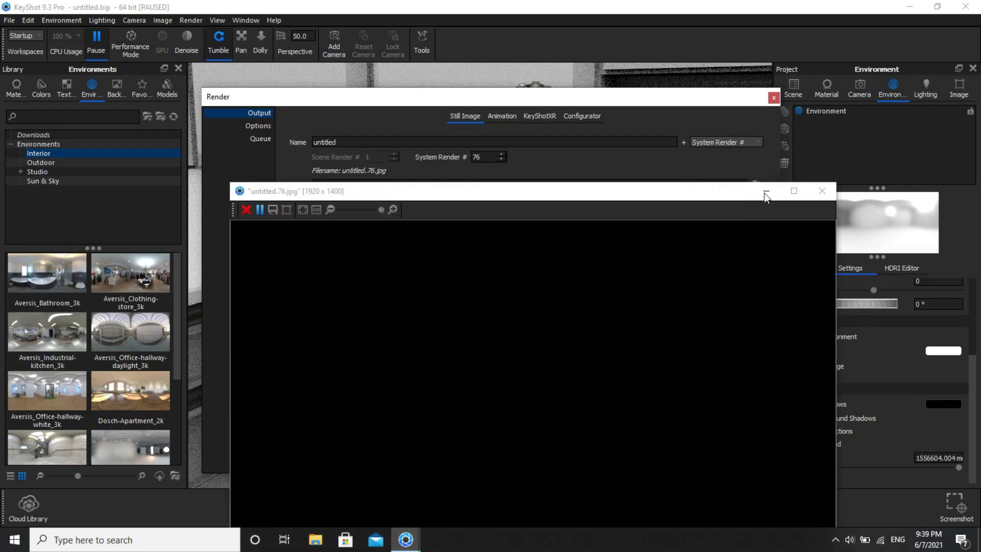
drag(714, 197, 652, 85)
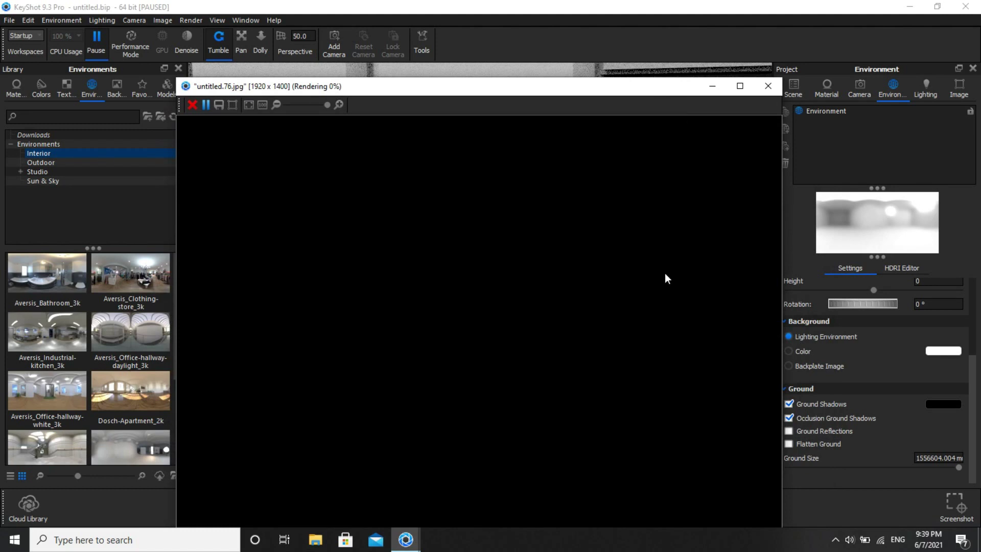
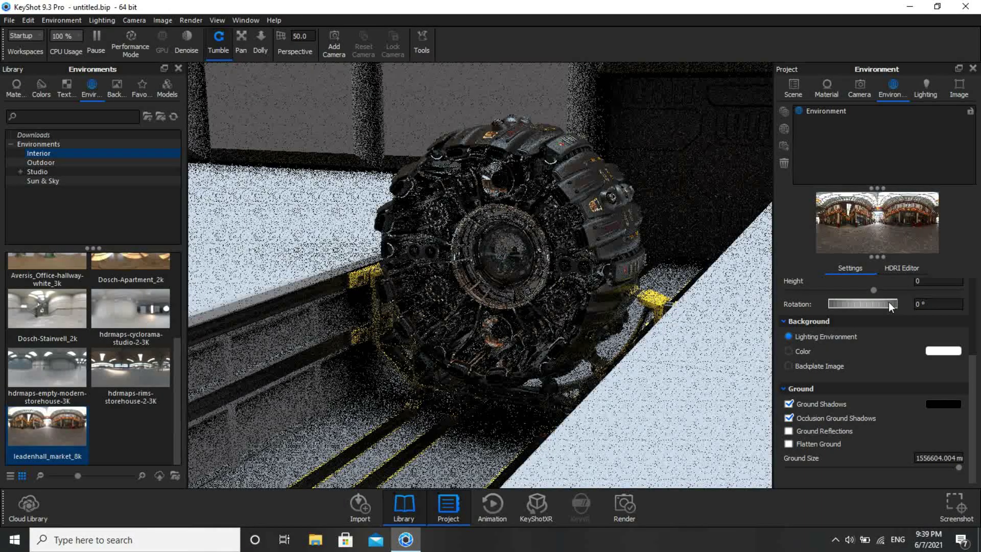
Try different lighting rotations for the leadenhall_market_8k environment, ending at 114°.
drag(888, 305, 885, 305)
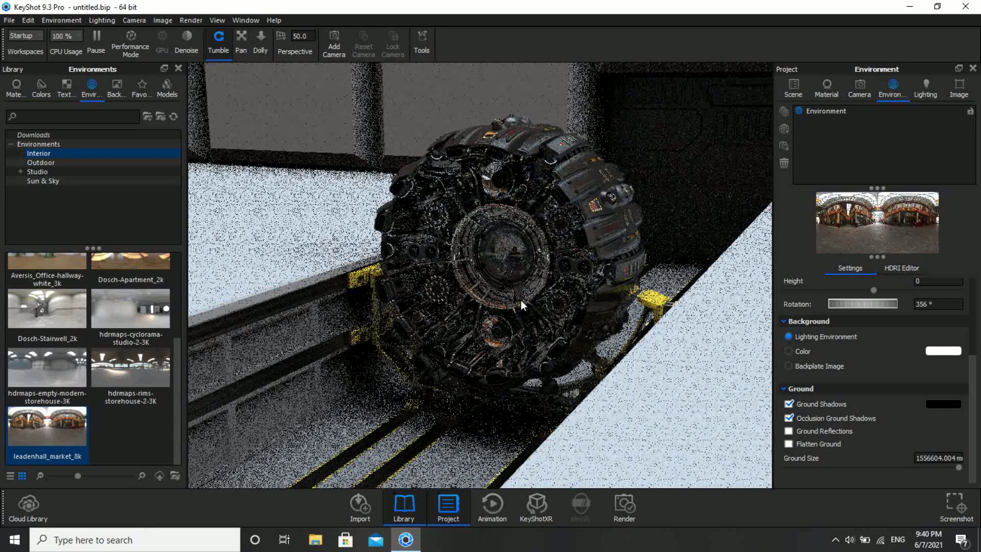
drag(877, 302, 821, 306)
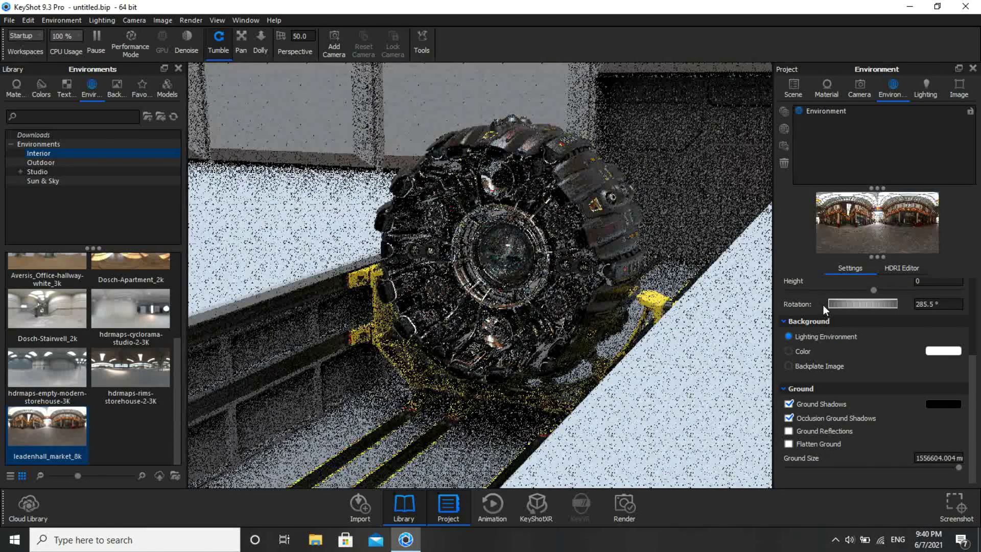
click(880, 302)
drag(879, 301, 855, 305)
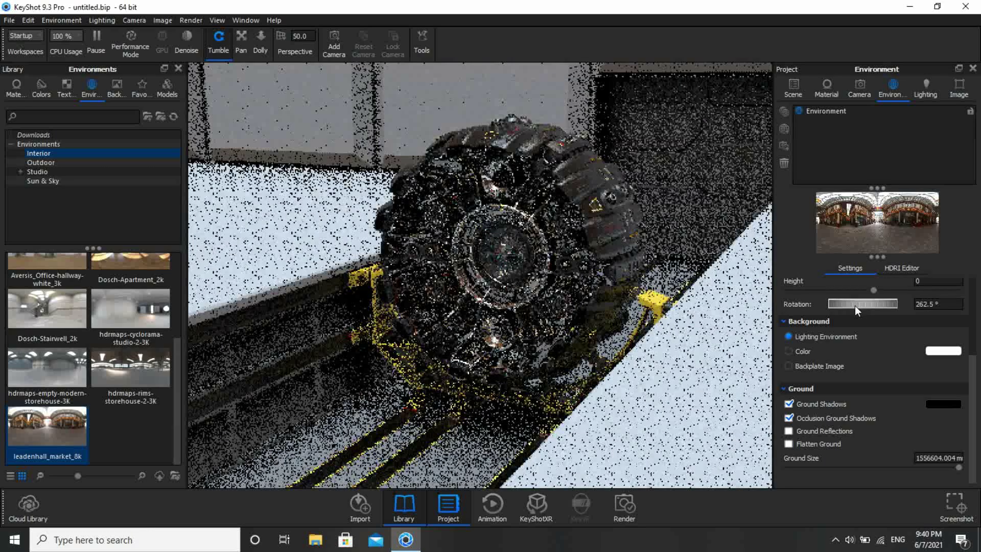
drag(873, 304, 838, 306)
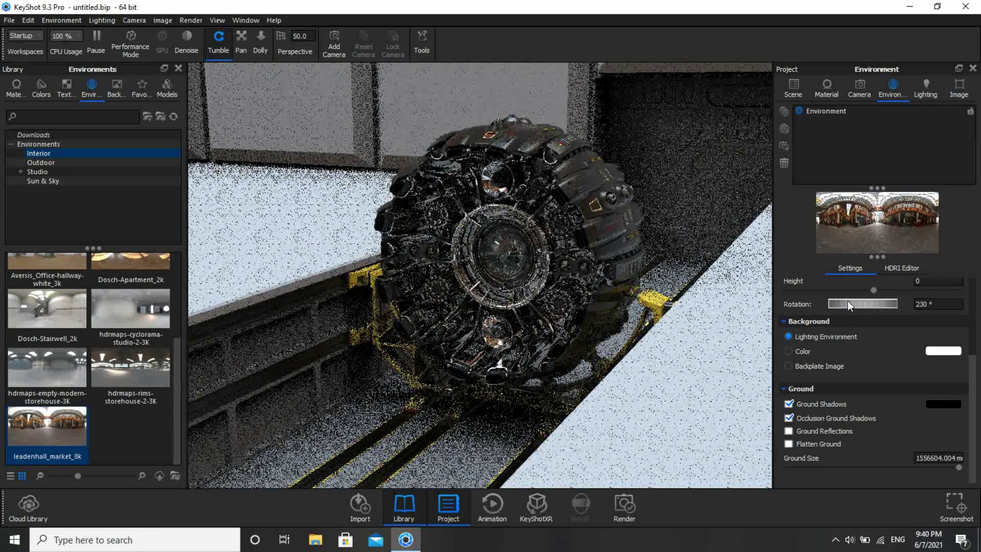
drag(848, 301, 824, 304)
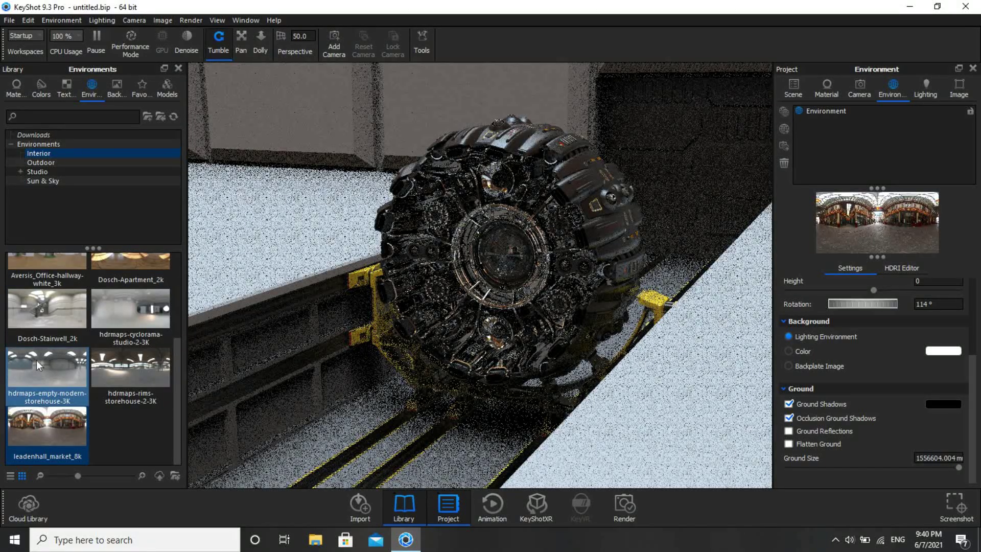
Apply the hdrmaps-empty-modern-storehouse-3K interior environment and rotate it to 264.5°.
mouse_move(121, 369)
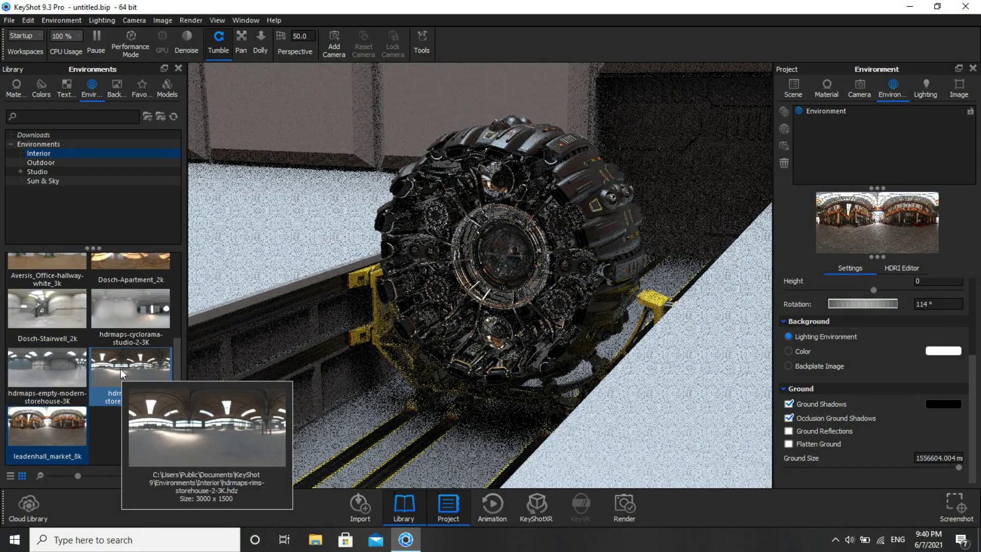
double_click(61, 358)
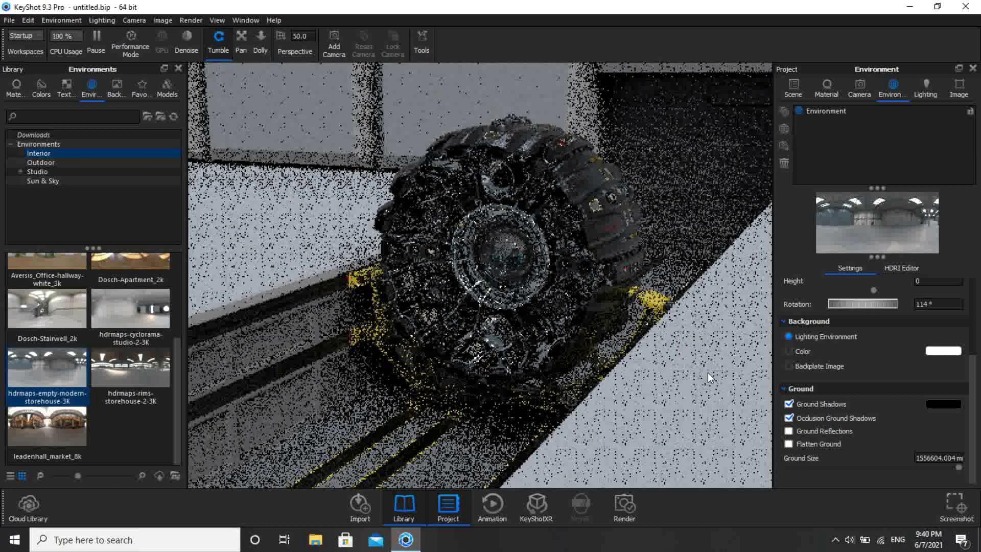
drag(867, 302, 846, 306)
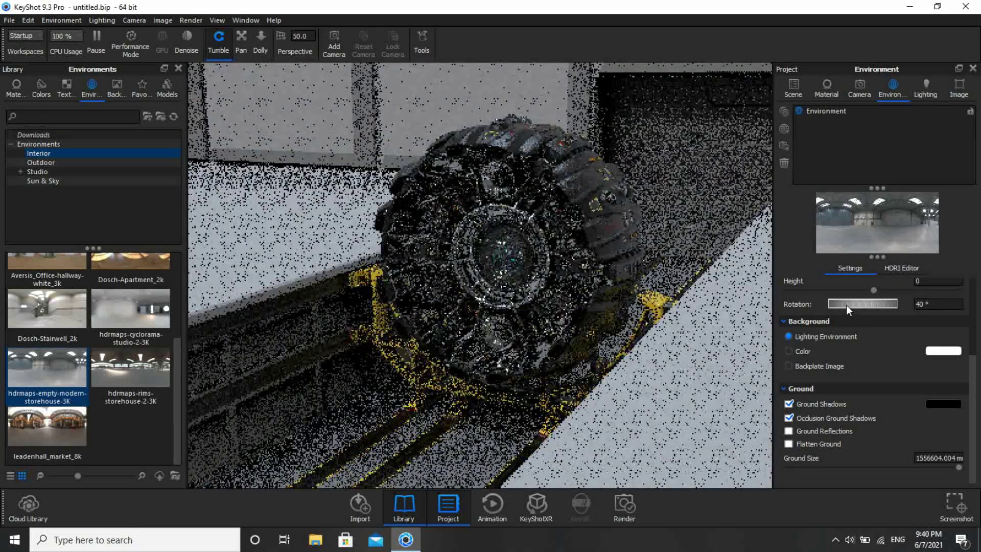
drag(880, 303, 822, 311)
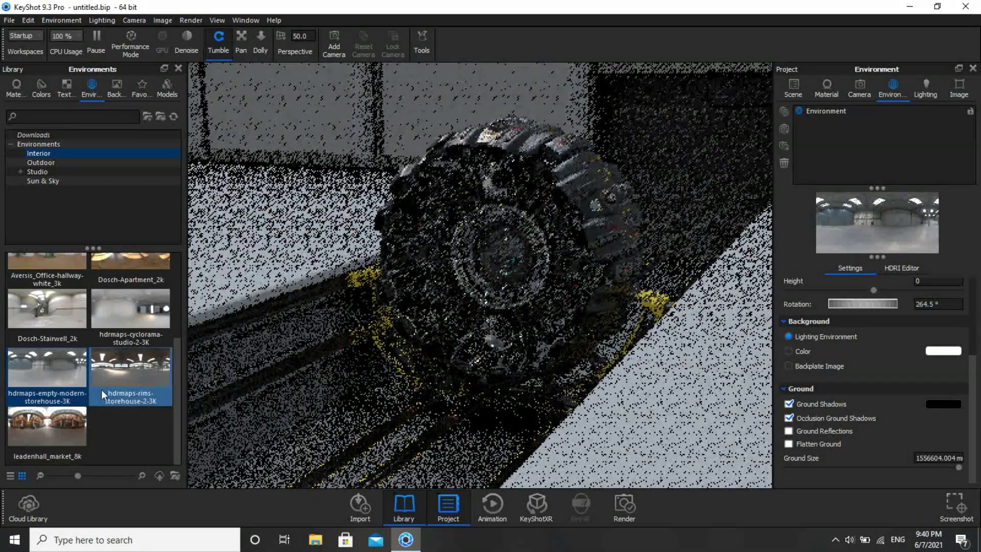
Replace the environment with Aversis_Industrial-loading-bay_3k from the Outdoor category.
scroll(118, 383, up, 3)
scroll(110, 291, down, 3)
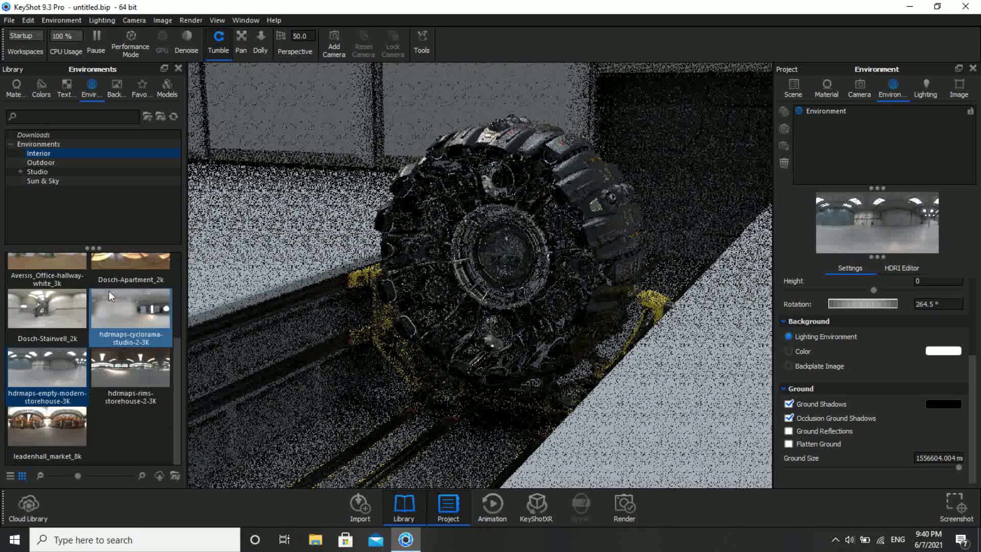
scroll(124, 311, up, 3)
click(52, 163)
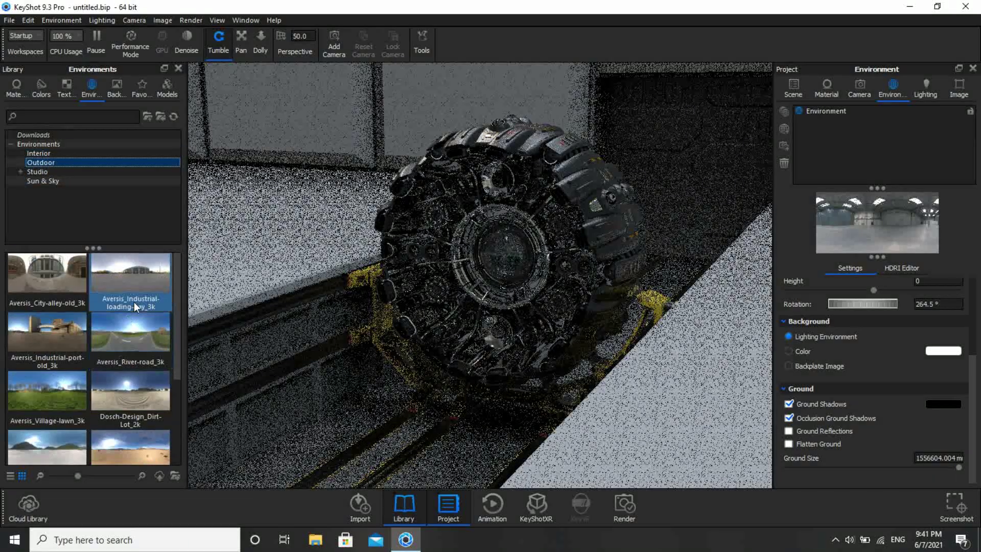
mouse_move(137, 284)
drag(204, 309, 355, 377)
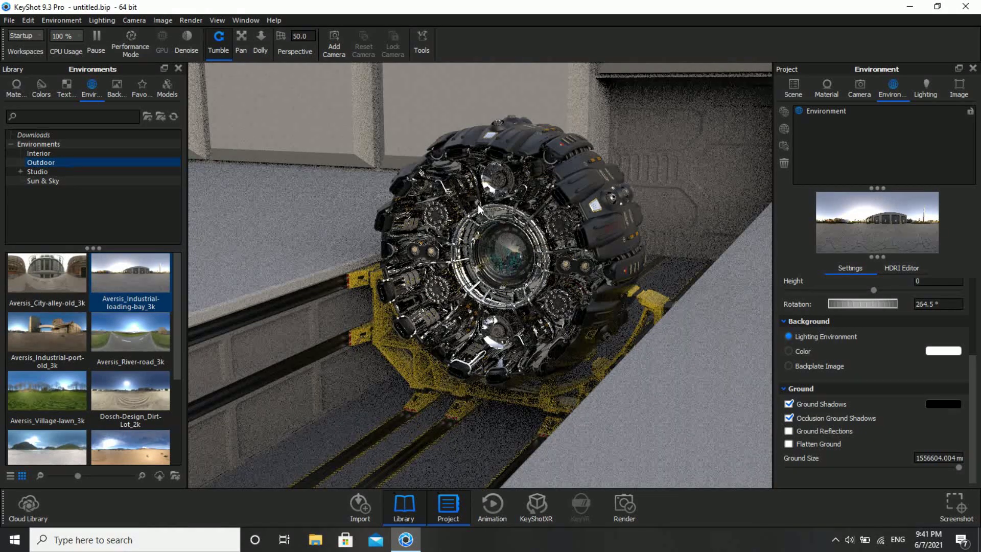
mouse_move(152, 266)
Apply a smooth chrome material from the Metal category to the ring and surrounding parts of the fighter's front.
click(10, 98)
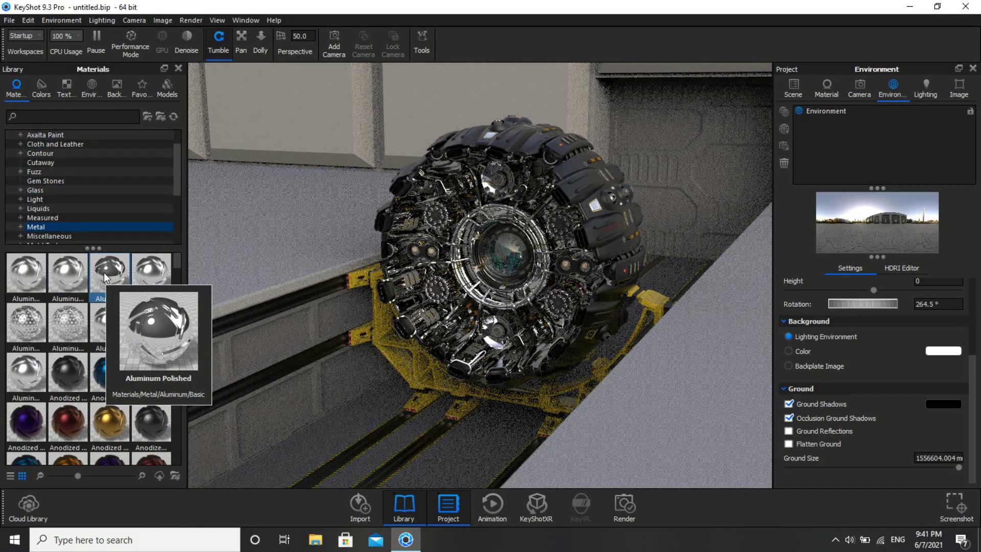
scroll(120, 279, down, 5)
scroll(110, 388, down, 3)
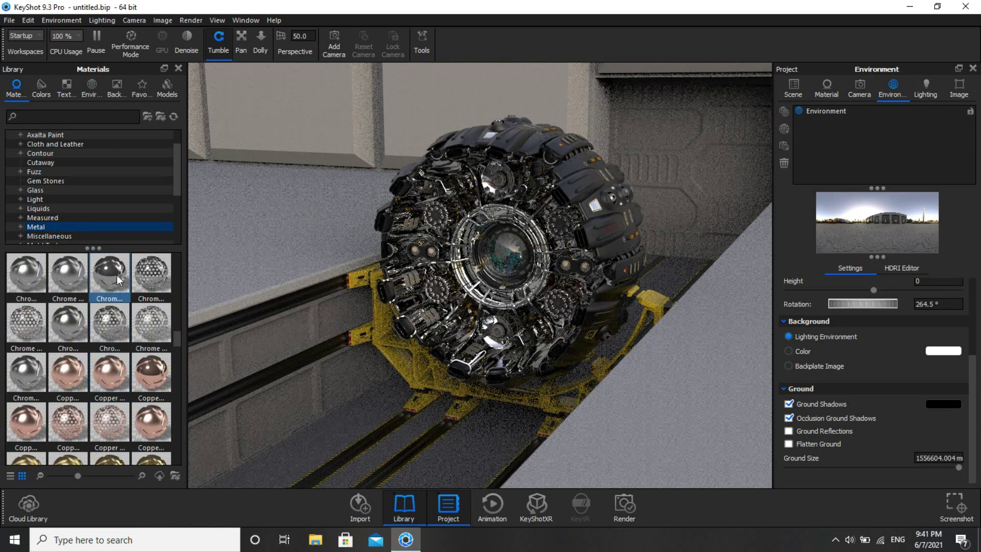
mouse_move(113, 276)
drag(115, 277, 463, 281)
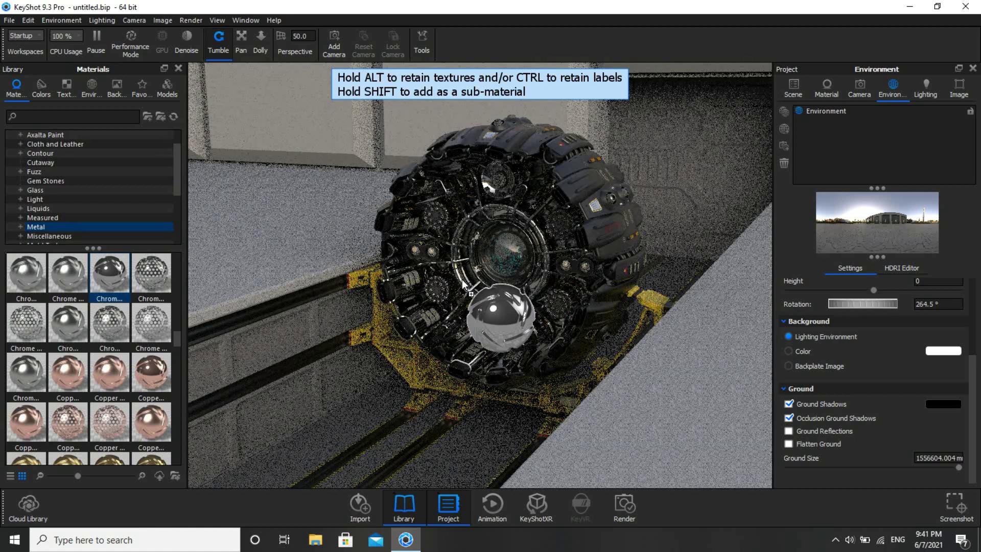
drag(463, 281, 532, 195)
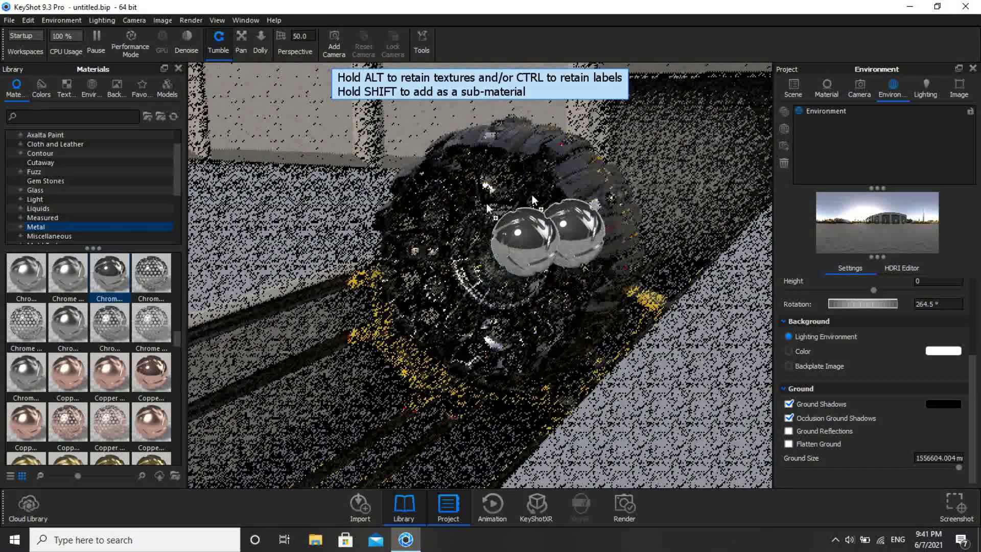
Browse the Metal materials, including the aluminum, chrome and copper variants, for another finish for the fighter.
click(56, 240)
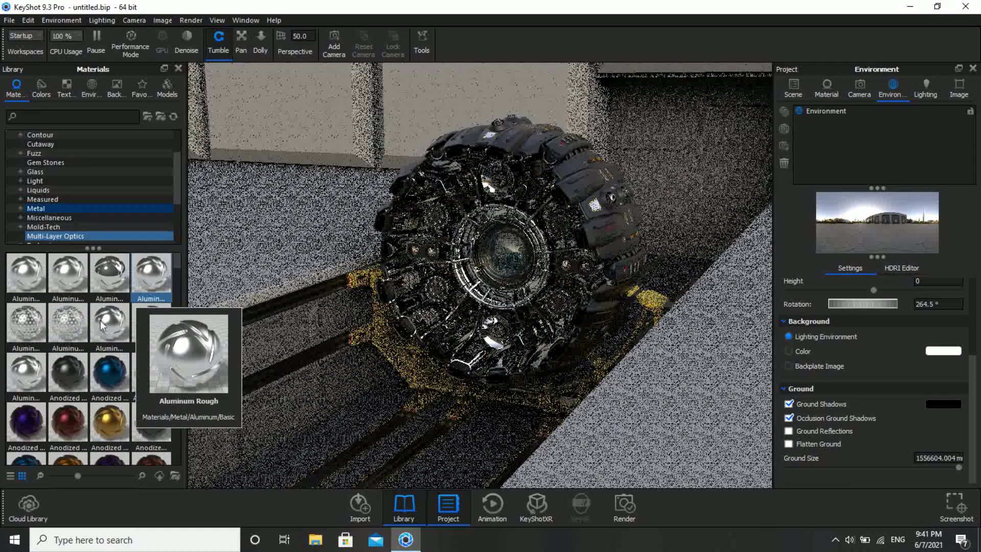
scroll(101, 322, down, 6)
scroll(116, 343, up, 3)
scroll(115, 347, down, 4)
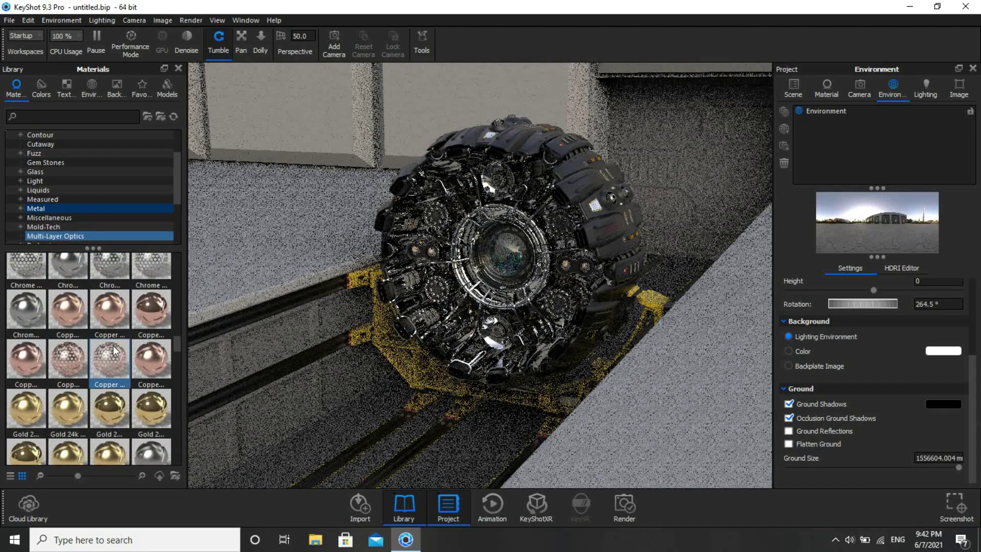
mouse_move(97, 333)
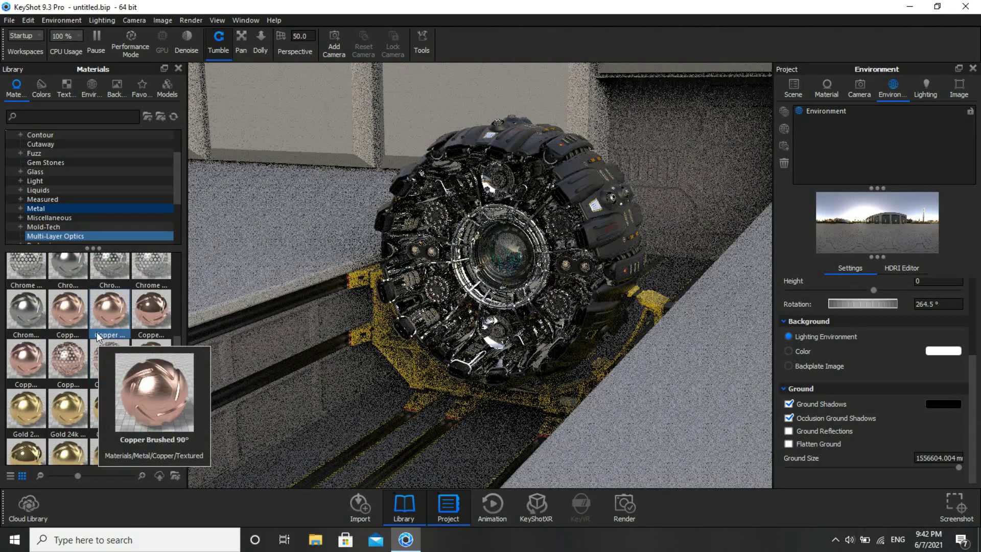
mouse_move(72, 319)
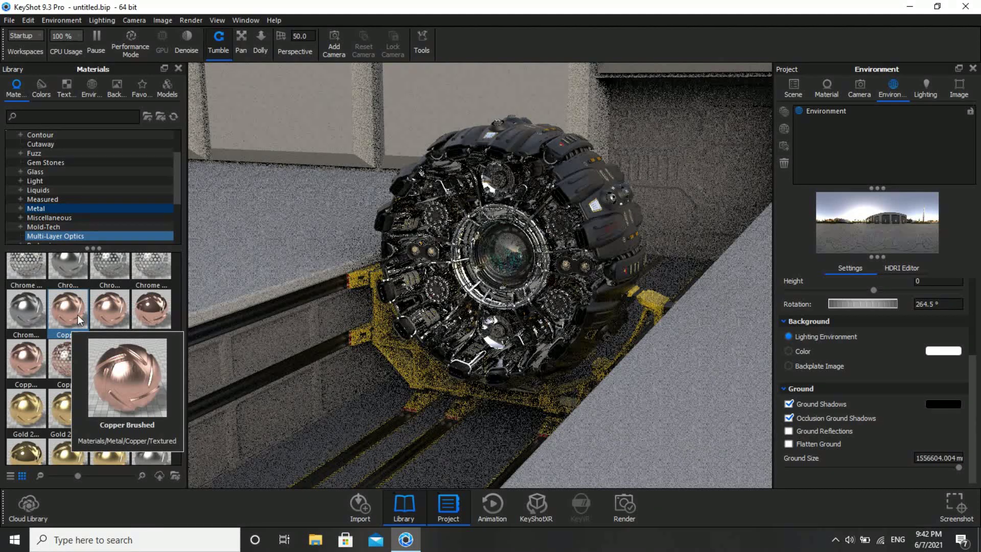
mouse_move(115, 363)
scroll(115, 362, up, 5)
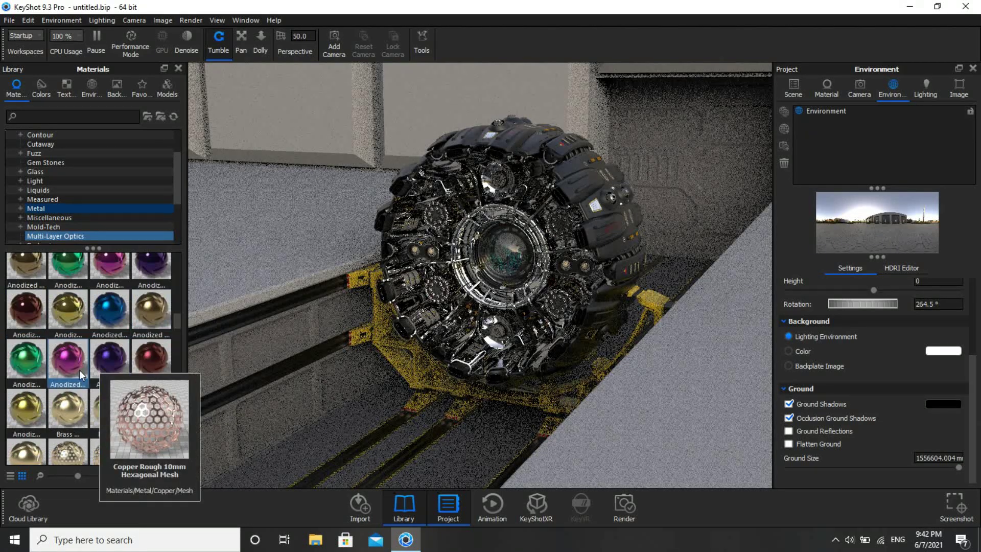
mouse_move(114, 362)
mouse_down()
mouse_move(578, 172)
mouse_move(76, 334)
mouse_move(82, 346)
mouse_move(289, 301)
mouse_move(31, 357)
mouse_up()
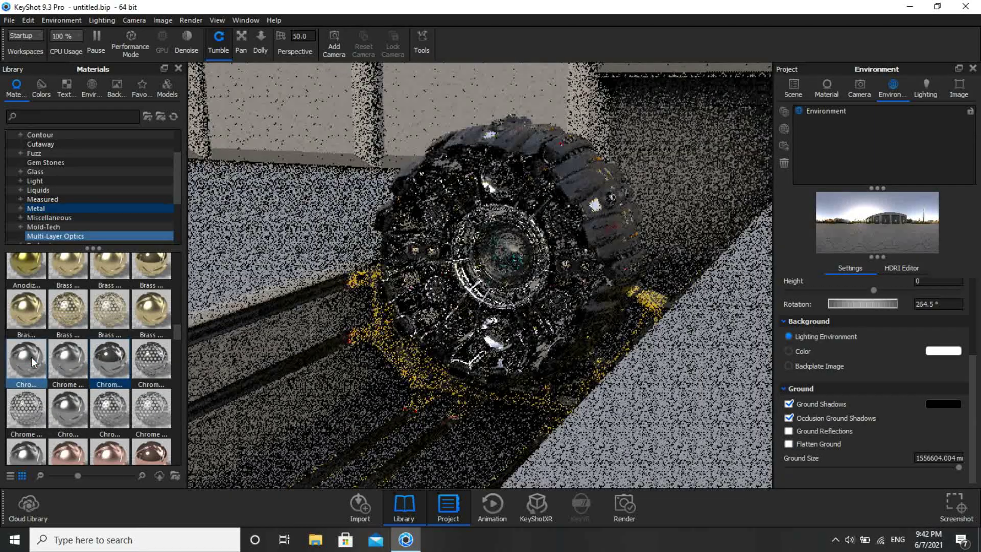
mouse_move(33, 362)
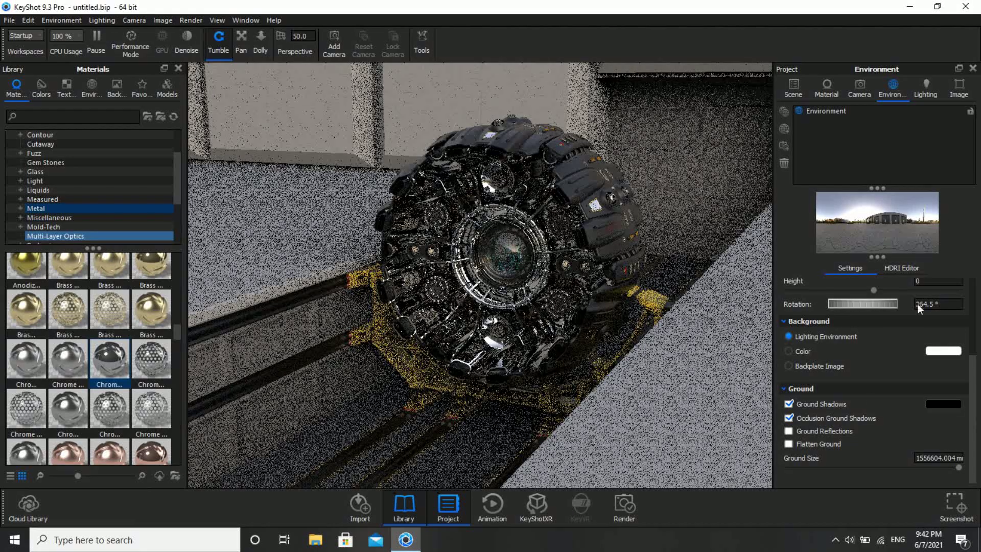
Compare the Basic and Product lighting presets, and set the scene's lighting to the Interior preset.
click(918, 111)
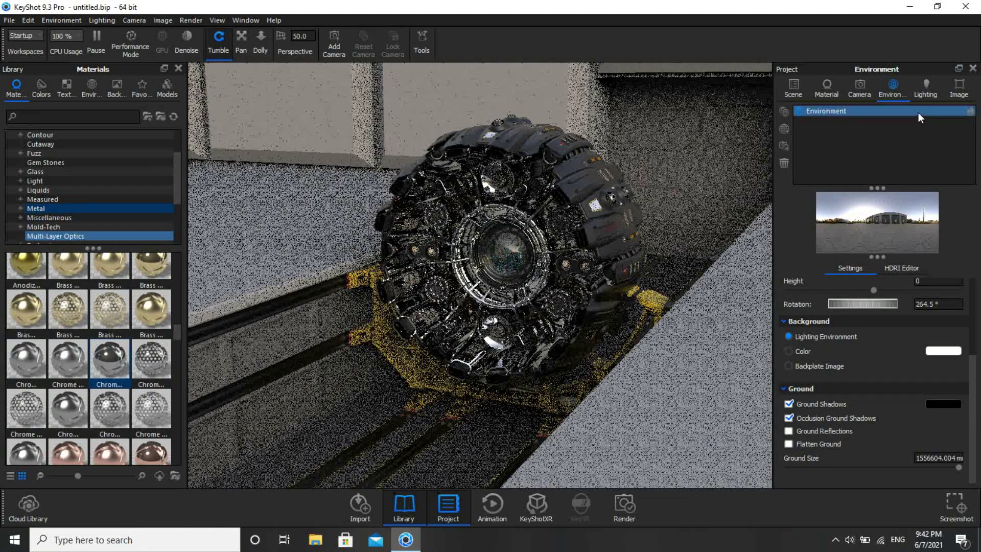
click(926, 88)
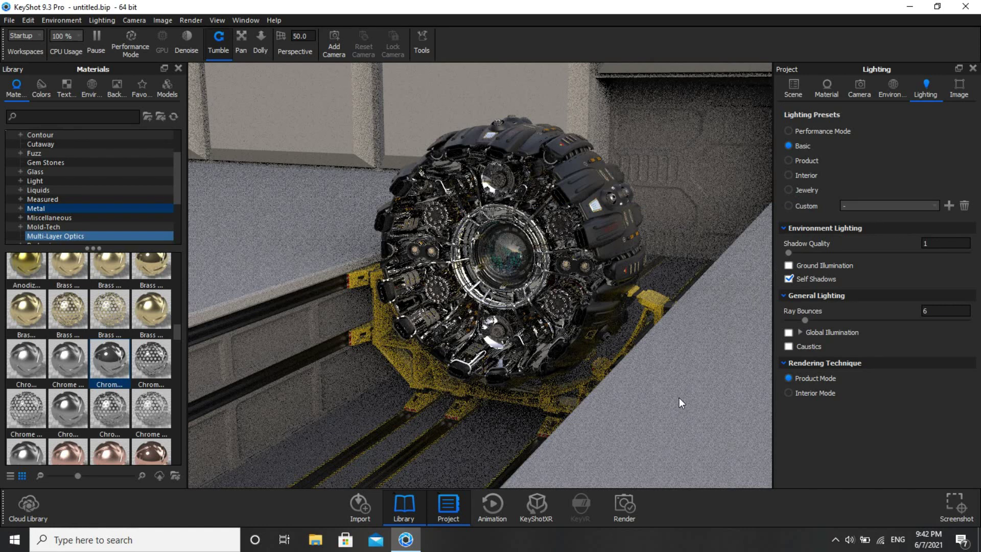
click(809, 163)
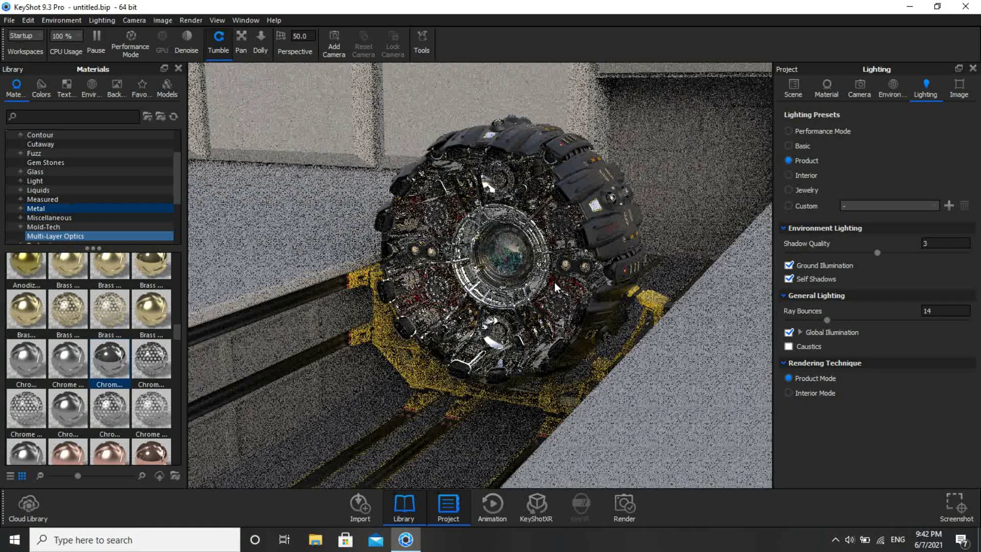
click(804, 146)
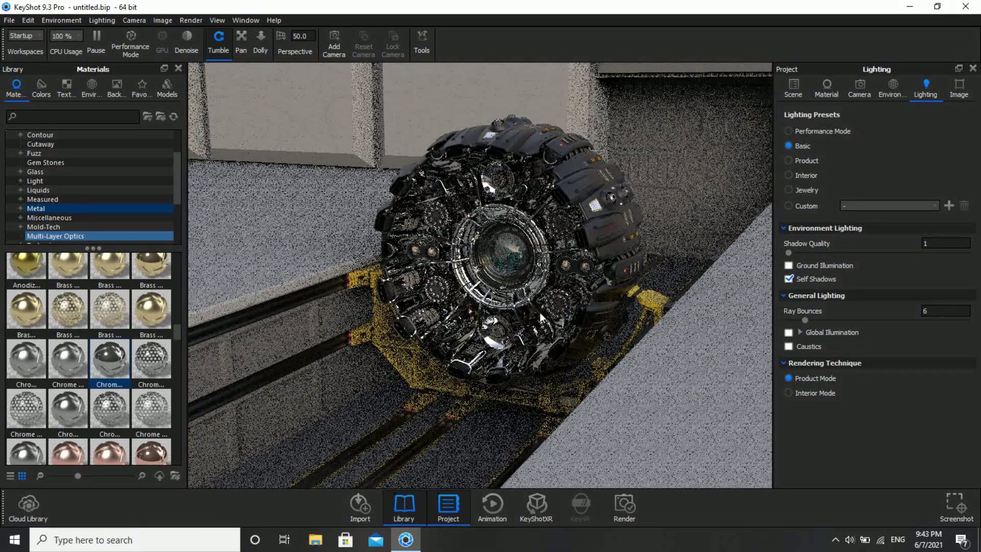
click(807, 162)
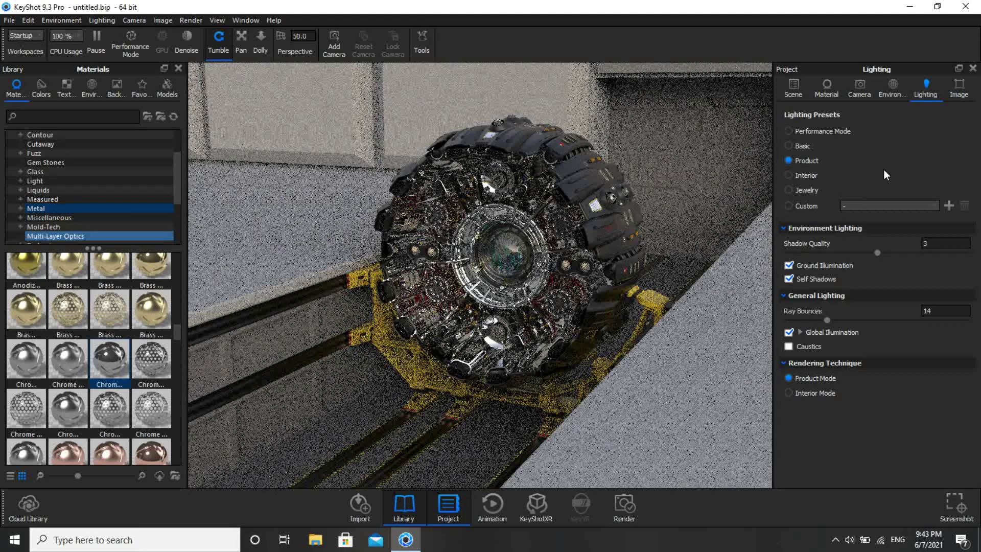
click(808, 175)
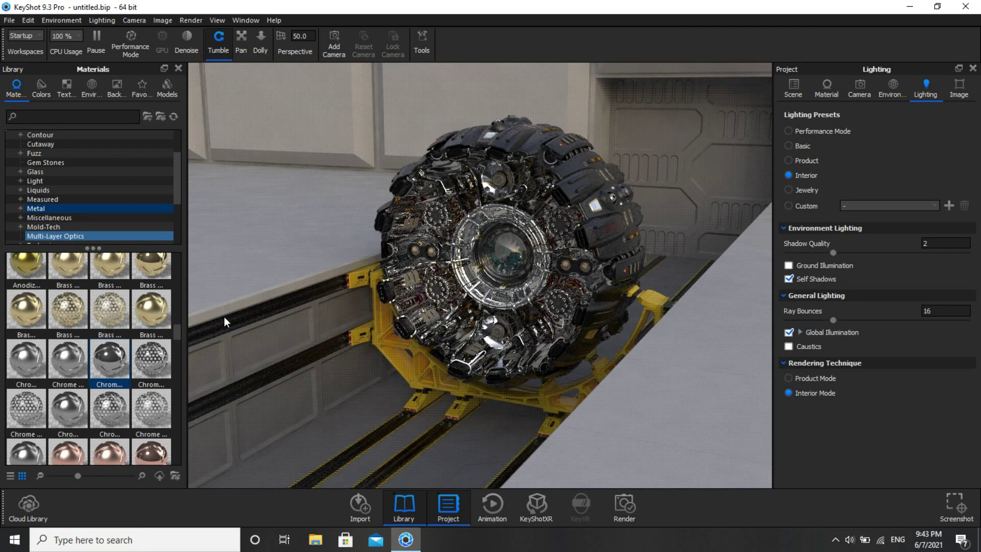
Apply Paint Gloss Black from the Paint category to a mechanical part on the fighter's front face.
scroll(31, 290, up, 3)
scroll(63, 198, up, 2)
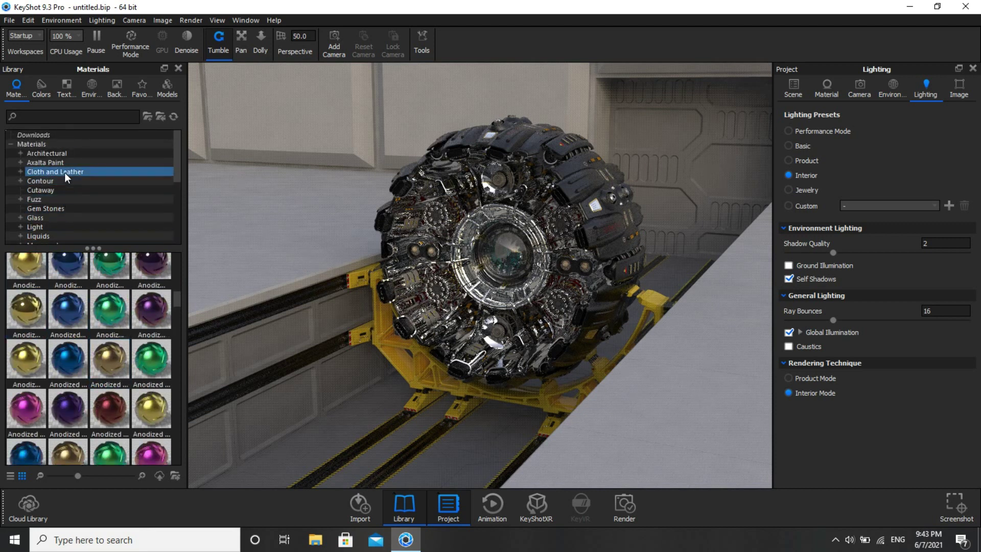
scroll(64, 182, down, 2)
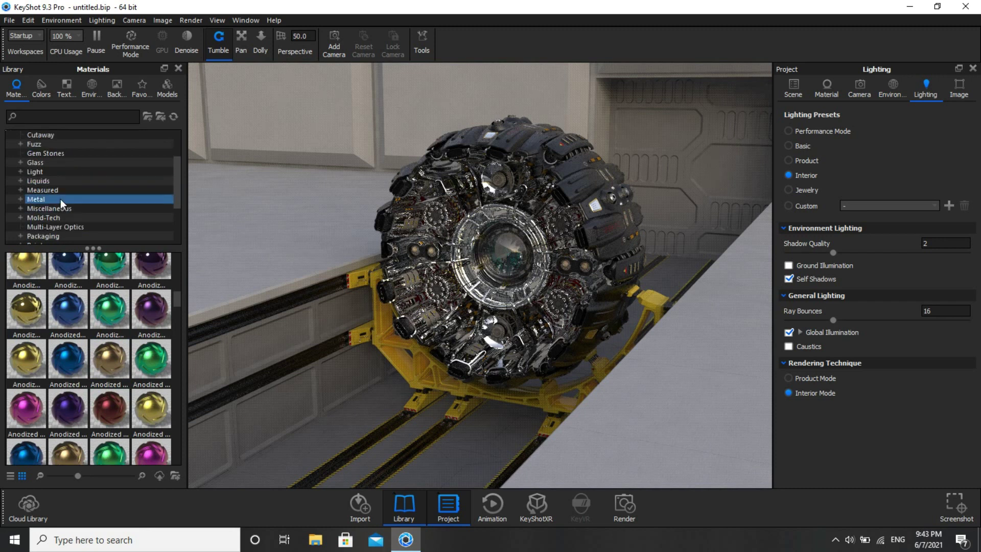
scroll(63, 200, down, 3)
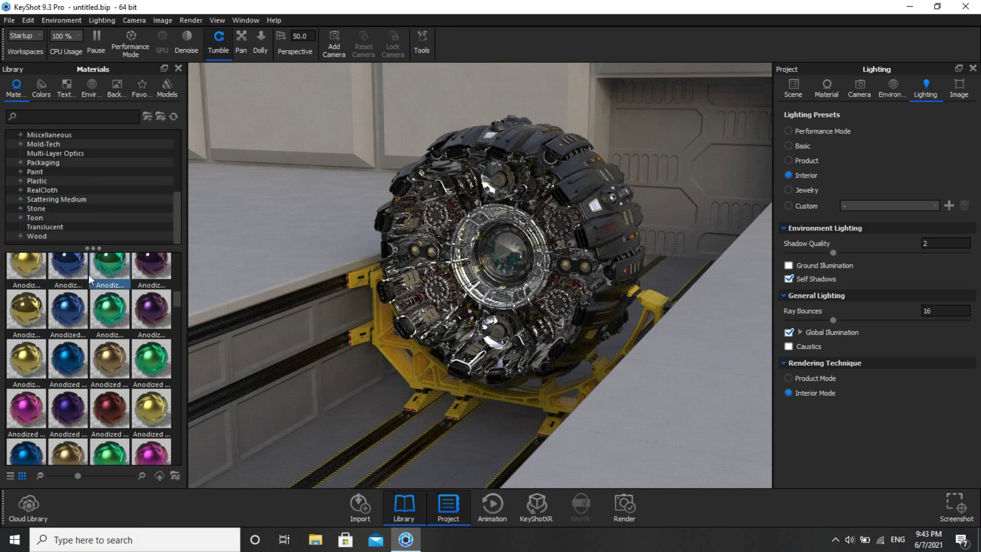
click(48, 175)
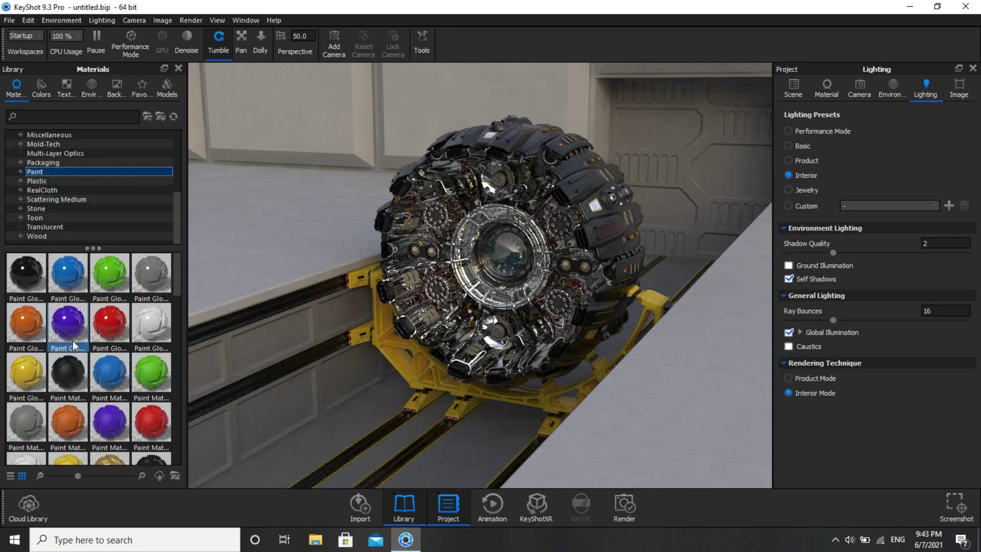
mouse_move(25, 270)
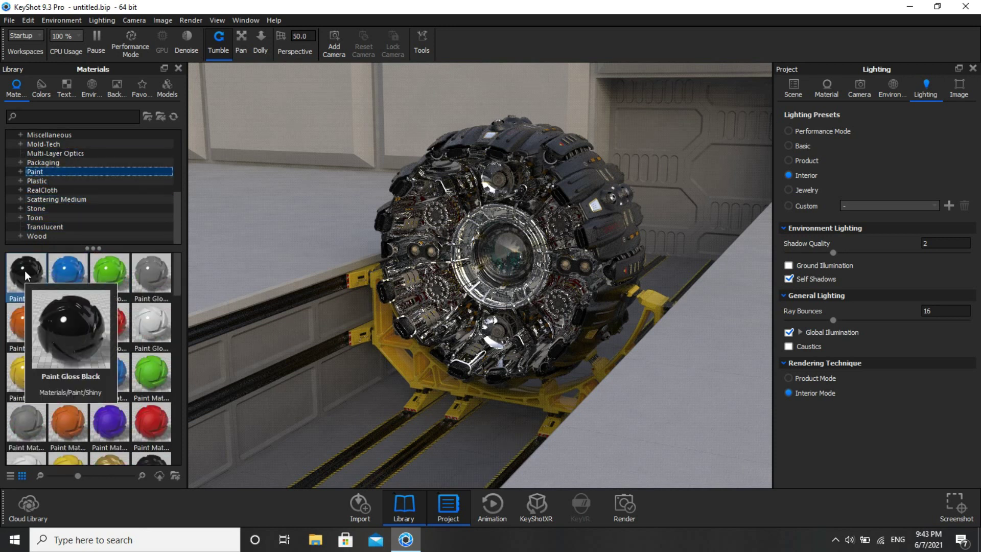
mouse_move(27, 271)
mouse_down()
mouse_move(404, 302)
mouse_move(413, 277)
mouse_up()
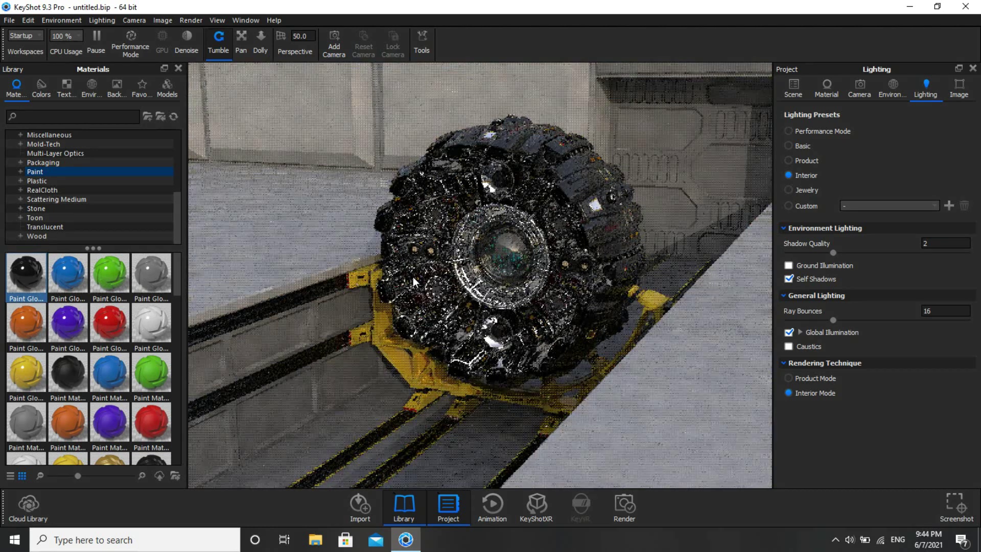
Apply Paint Gloss Black to the armour panels around the fighter's outer rim.
mouse_move(12, 370)
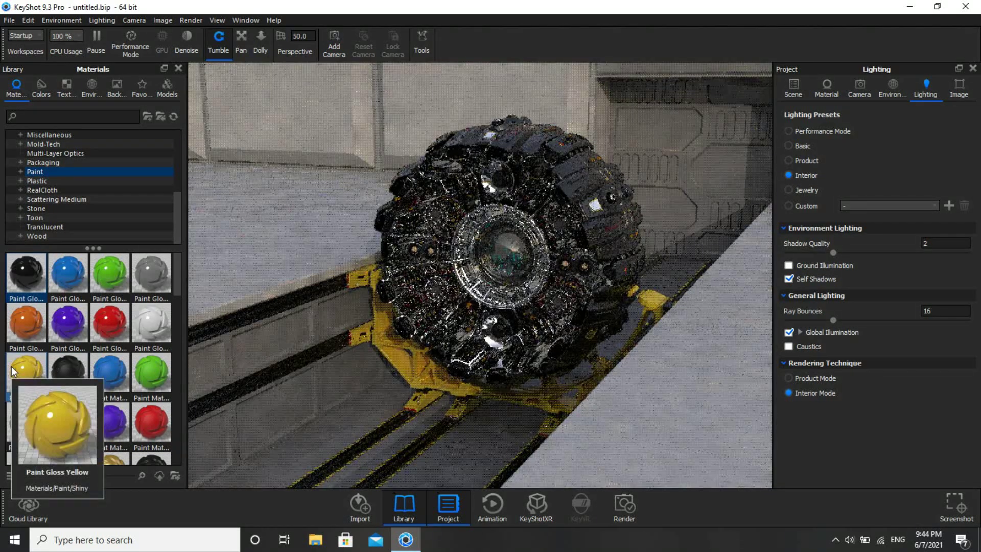
mouse_move(29, 278)
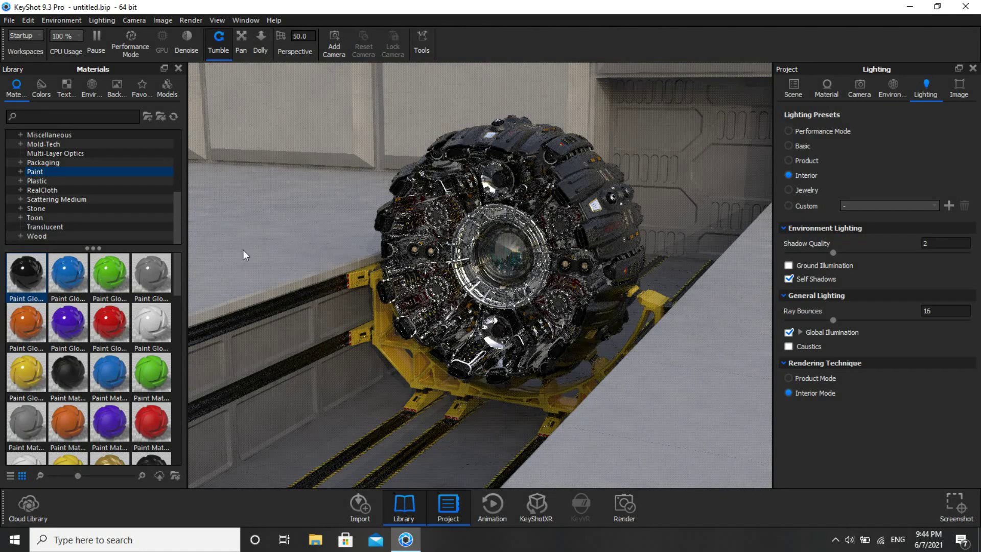
mouse_move(25, 273)
mouse_down()
mouse_move(620, 174)
mouse_move(577, 169)
mouse_up()
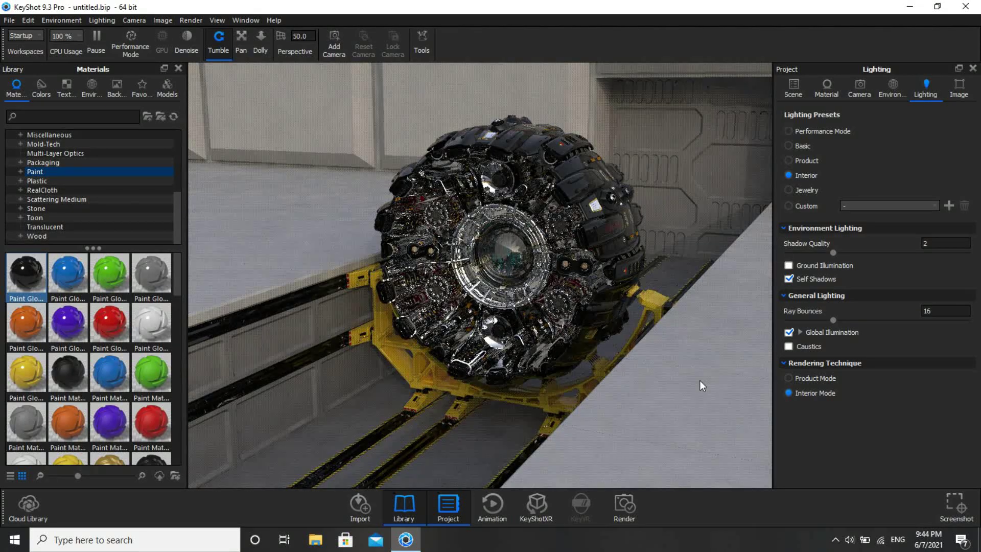
Compare the Basic and Photographic modes for the Default image style, keep Photographic, and review its adjustments.
click(961, 92)
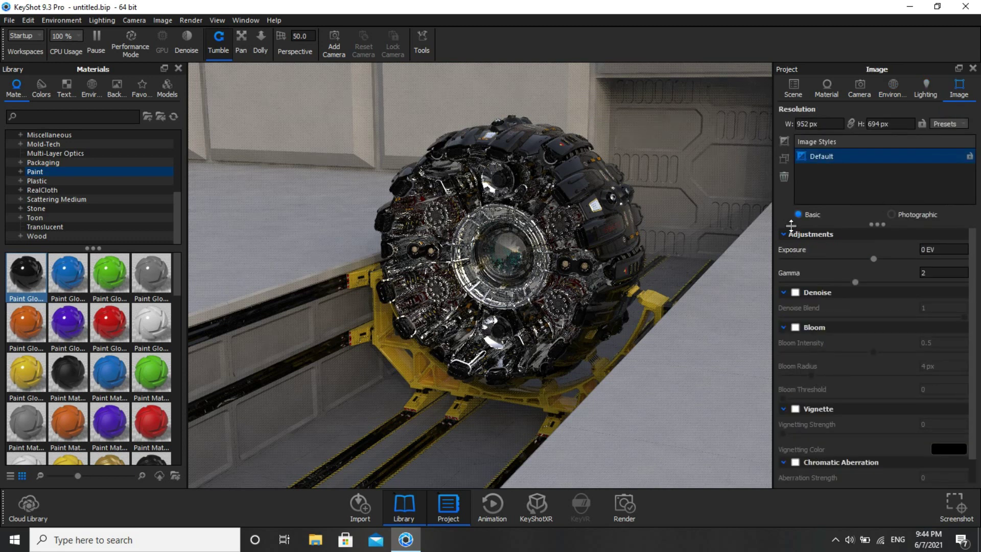
click(917, 214)
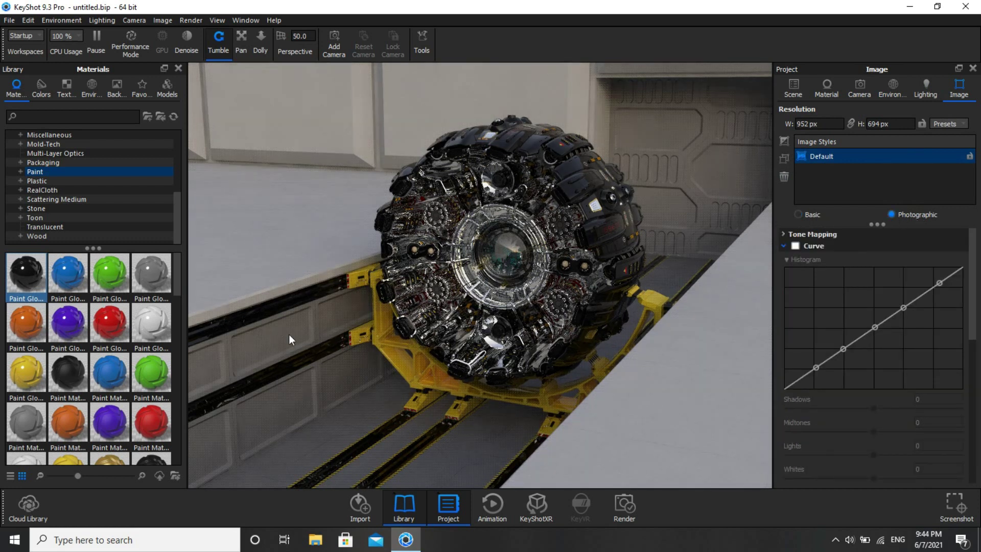
click(812, 214)
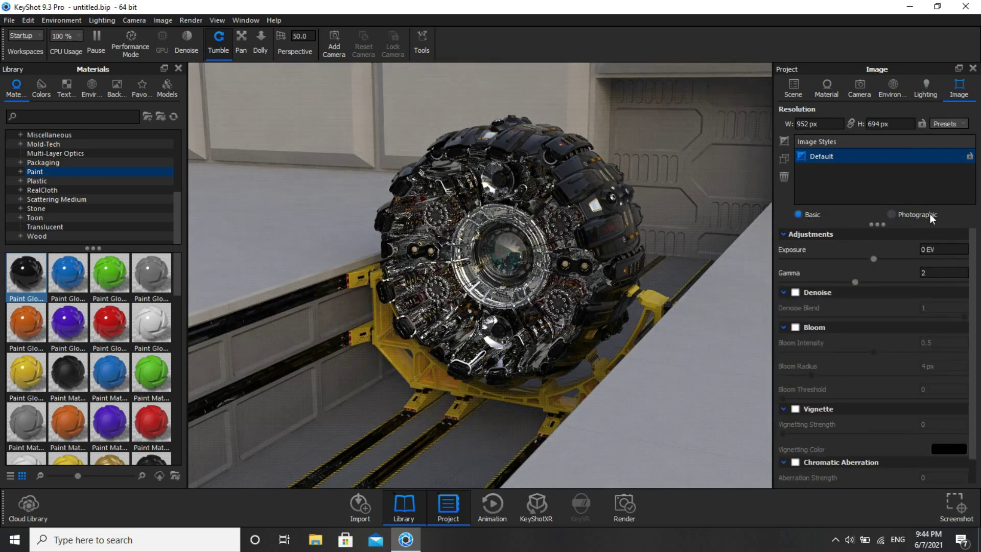
click(928, 214)
click(805, 214)
click(913, 215)
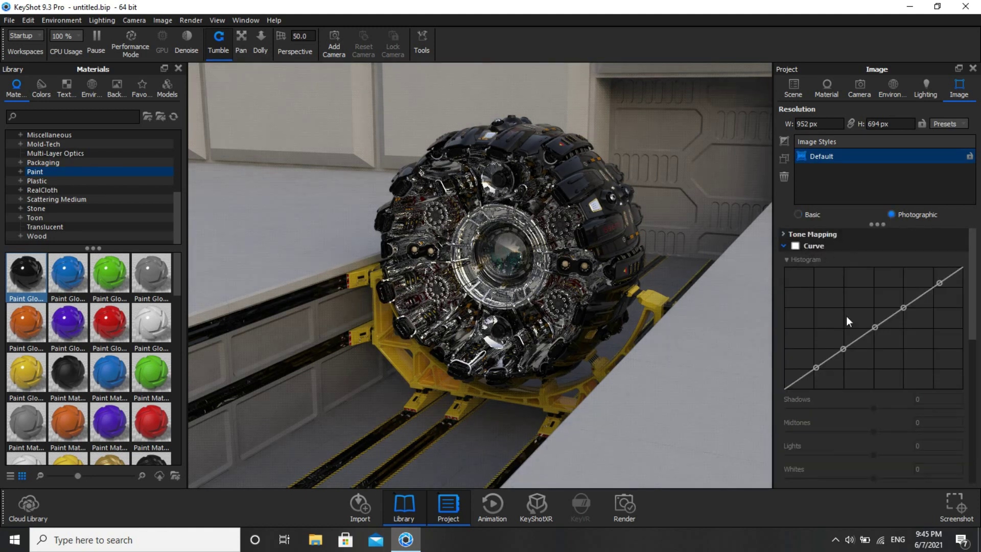
scroll(847, 321, down, 5)
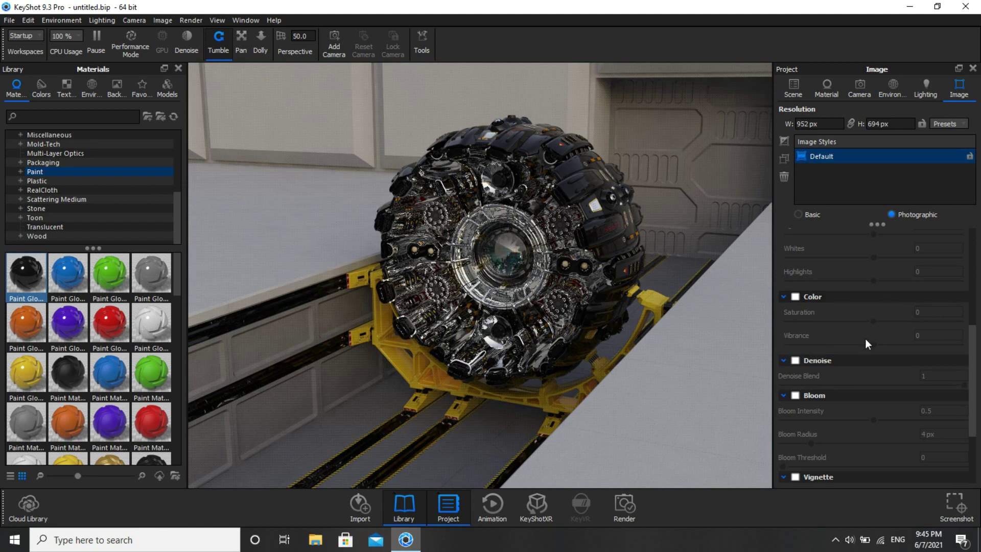
scroll(865, 338, up, 3)
scroll(837, 292, up, 2)
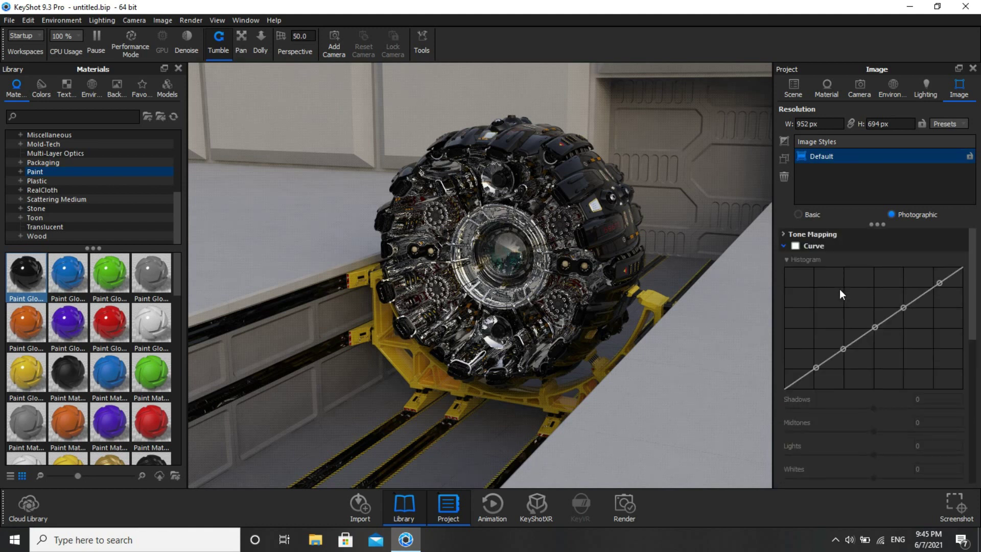
click(795, 247)
scroll(812, 368, down, 2)
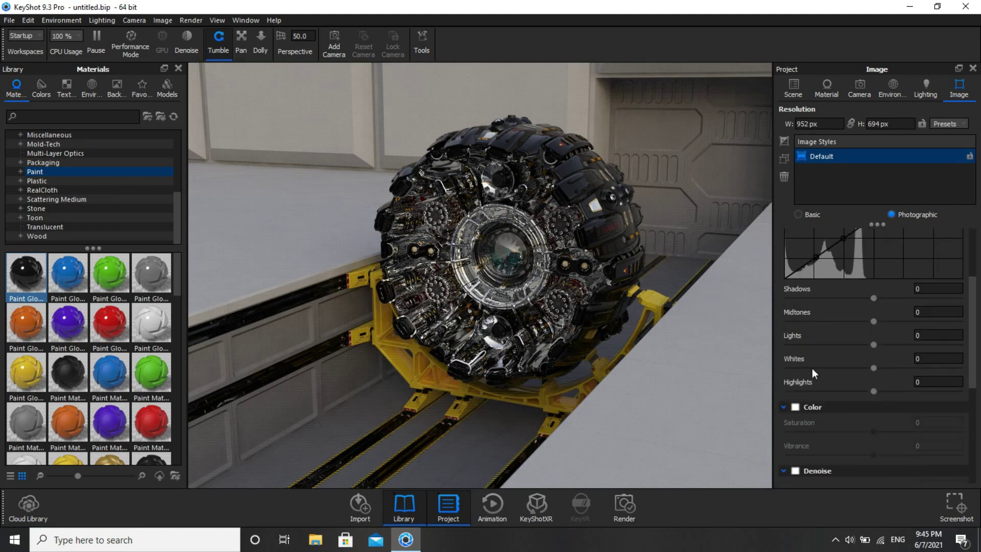
scroll(864, 323, up, 2)
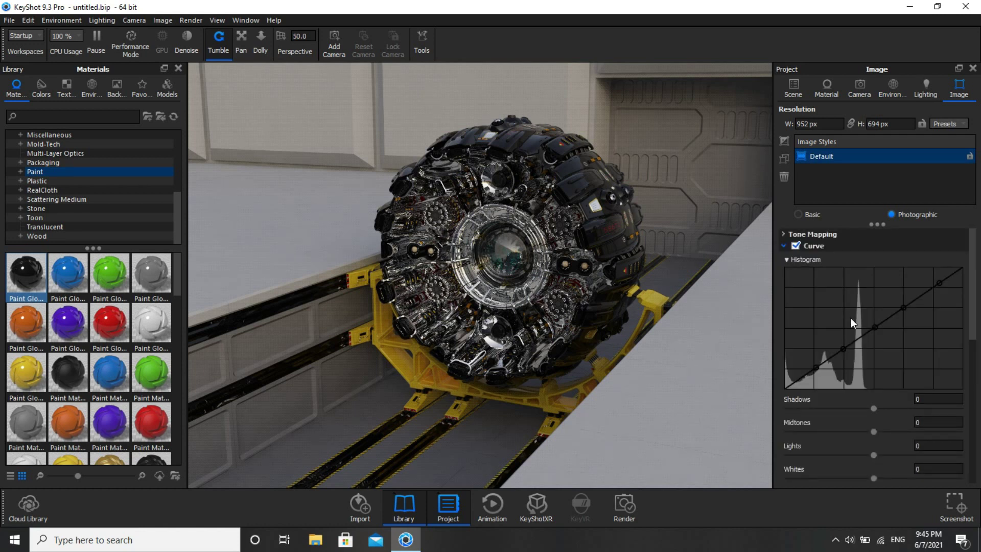
click(795, 247)
Enable the image's Color adjustment with saturation 0.072 and vibrance 0.036.
scroll(812, 329, down, 3)
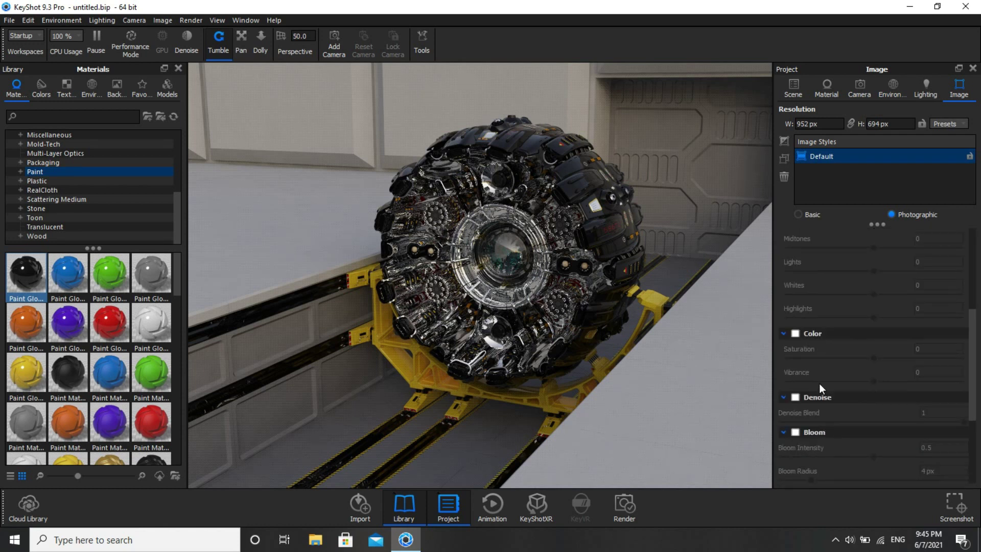
click(797, 334)
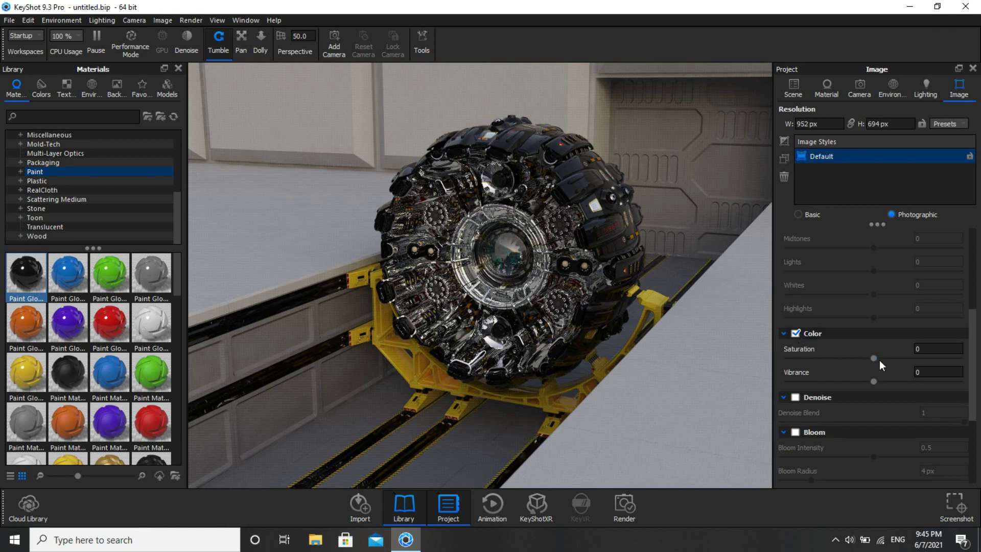
mouse_move(874, 358)
mouse_down()
mouse_move(904, 354)
mouse_move(802, 358)
mouse_move(878, 370)
mouse_up()
drag(873, 381, 880, 378)
drag(878, 381, 875, 381)
Enable Bloom for the image and set the bloom radius to 13.558 px.
click(795, 432)
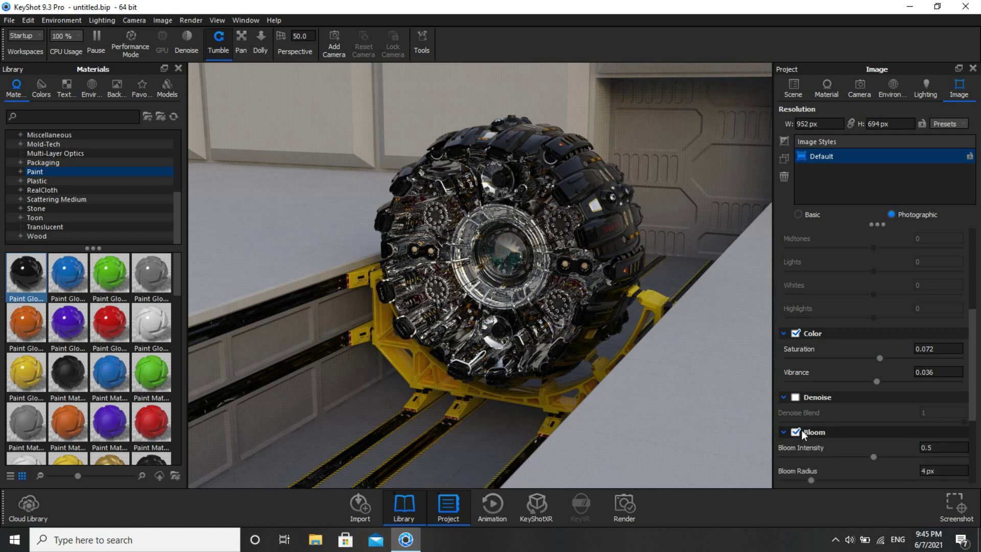
scroll(849, 445, down, 1)
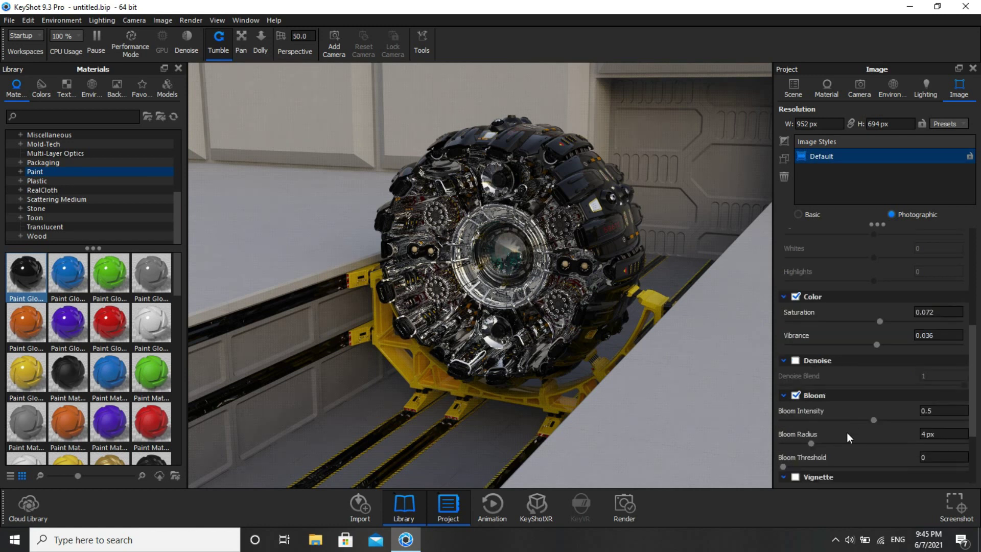
click(812, 444)
drag(811, 444, 892, 443)
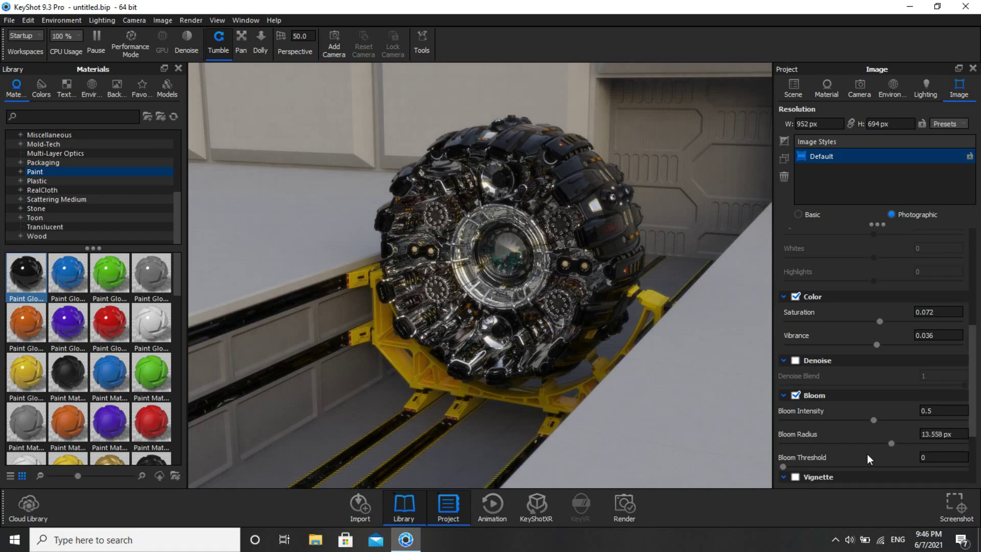
Set the bloom intensity to 0.402, compare the image with and without Bloom, and leave Bloom disabled.
drag(786, 464, 733, 467)
drag(917, 423, 836, 406)
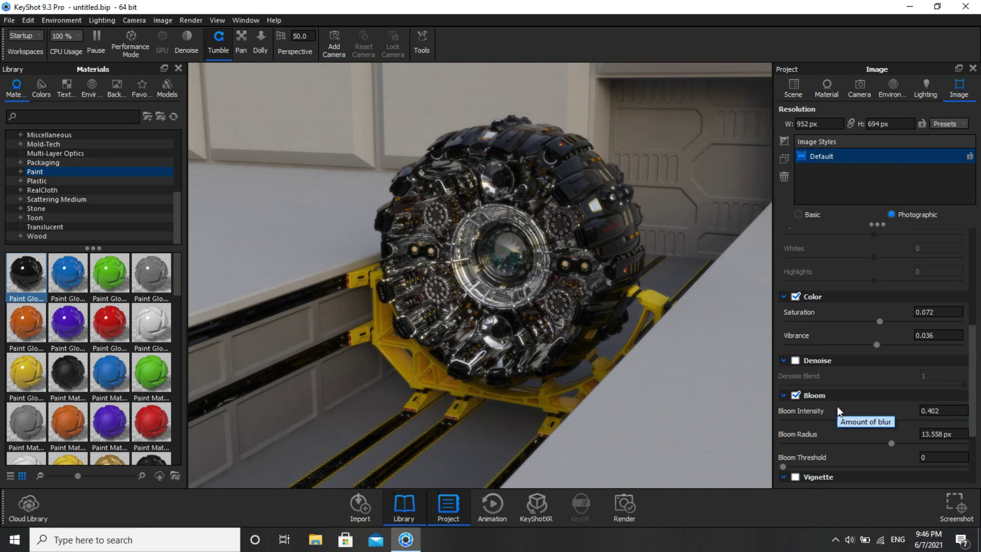
click(795, 395)
click(797, 397)
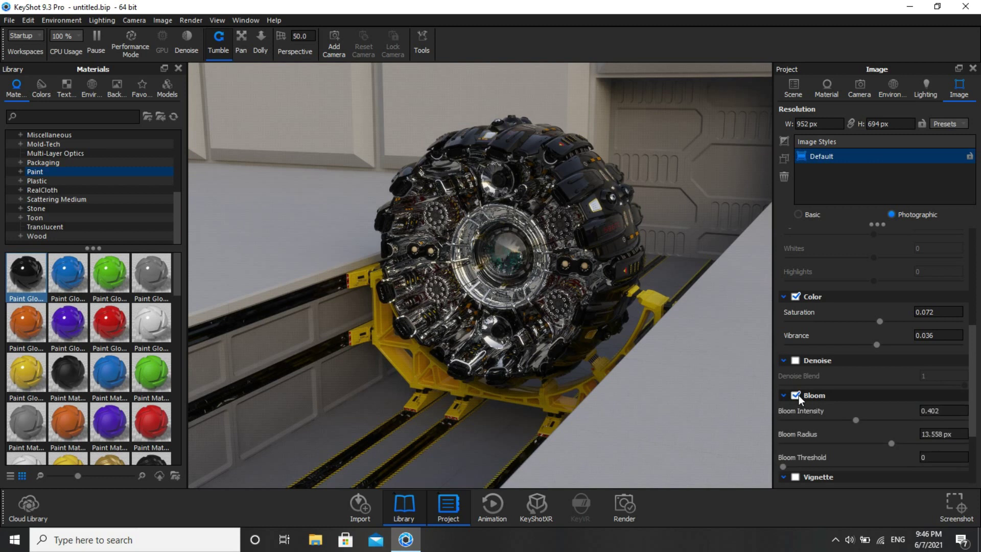
click(797, 396)
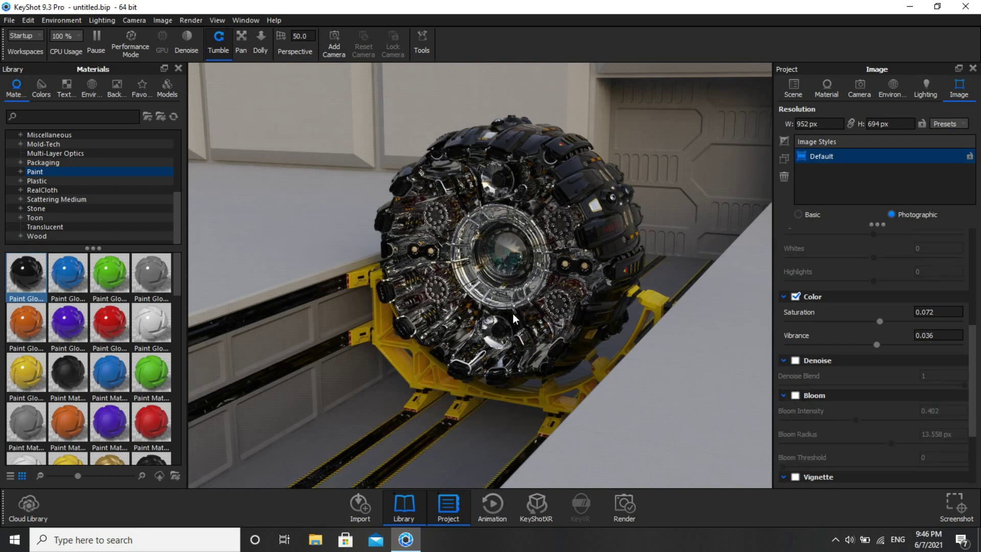
Start rendering a 1920 x 1400 px JPEG still image of the fighter and view the whole render in a maximized window.
click(188, 21)
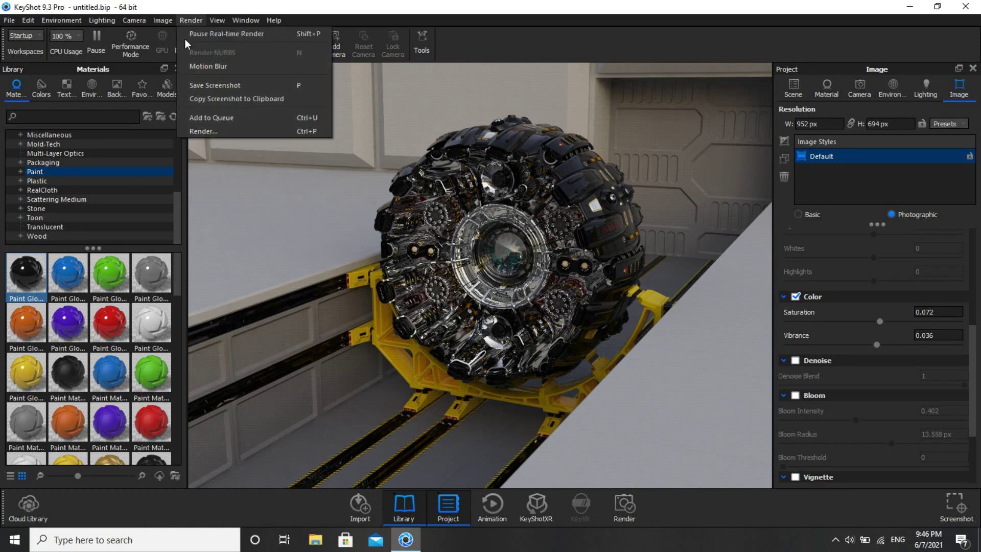
click(207, 131)
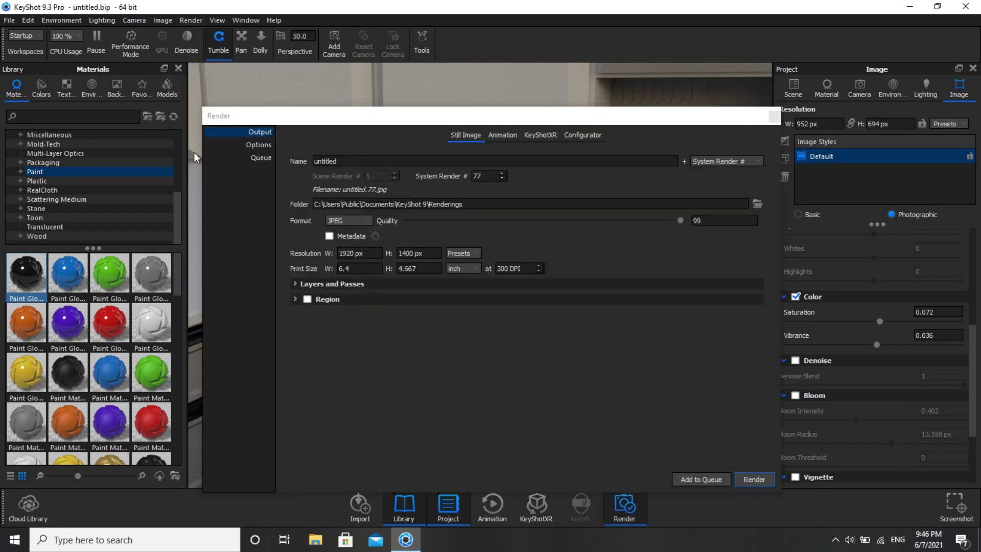
click(754, 479)
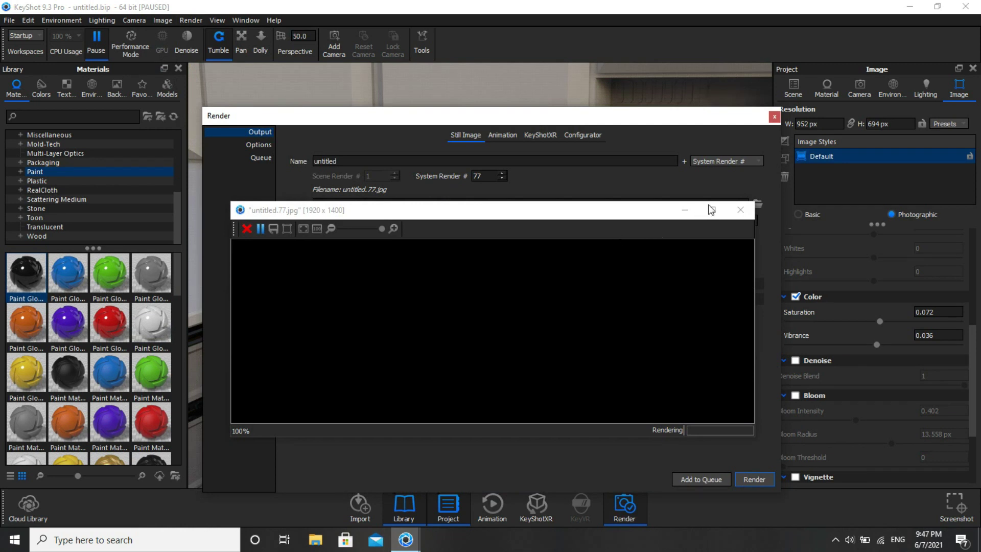
drag(713, 211, 676, 40)
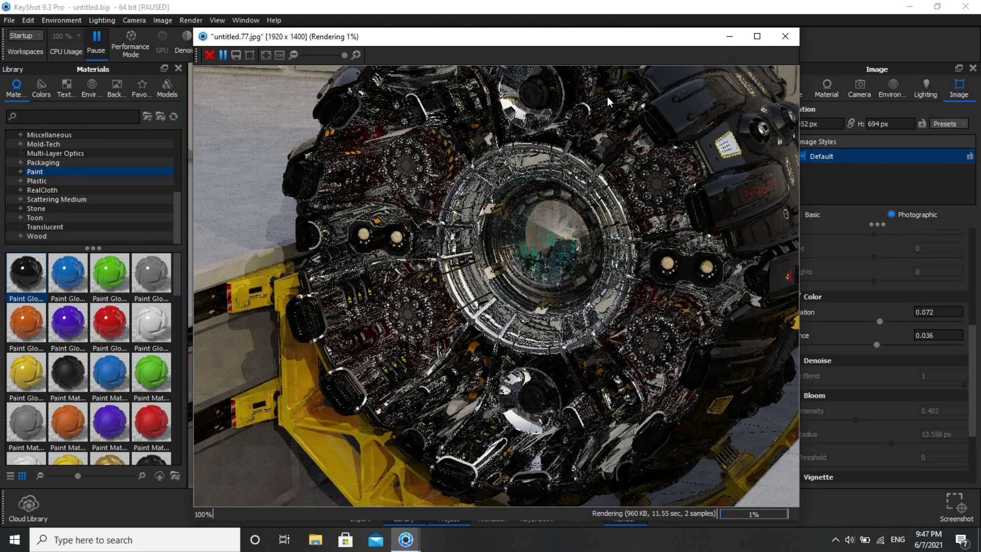
scroll(505, 275, down, 3)
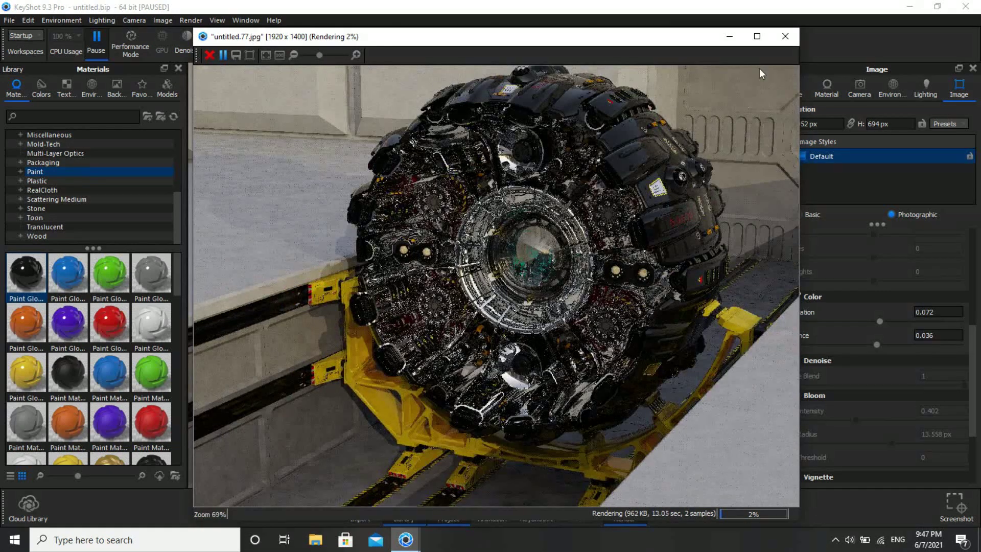
click(758, 37)
scroll(663, 342, down, 2)
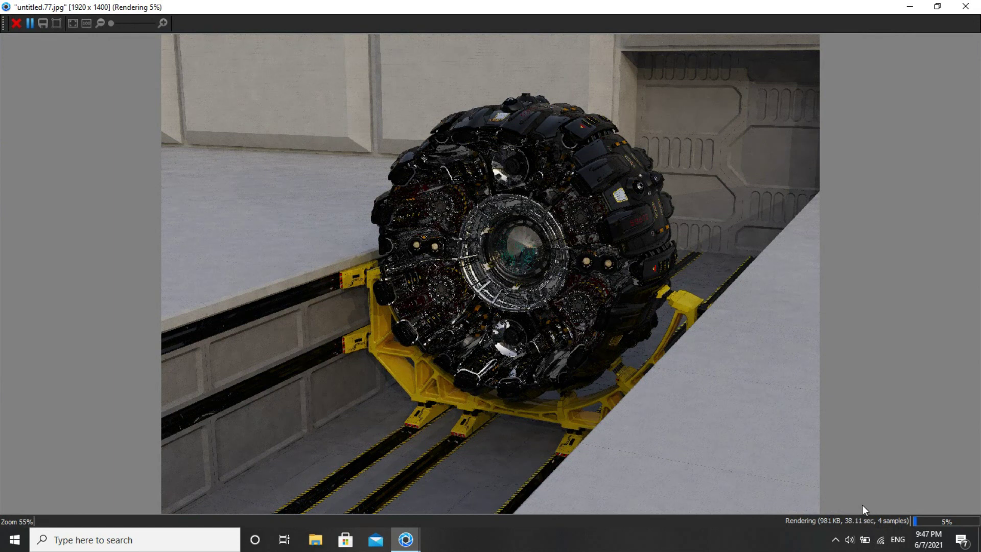
right_click(831, 547)
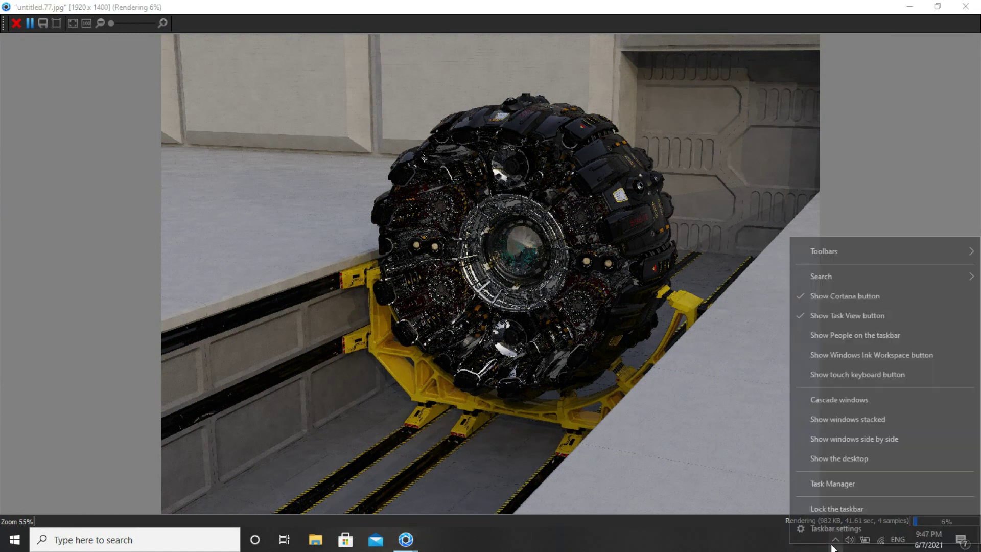
click(751, 537)
click(836, 539)
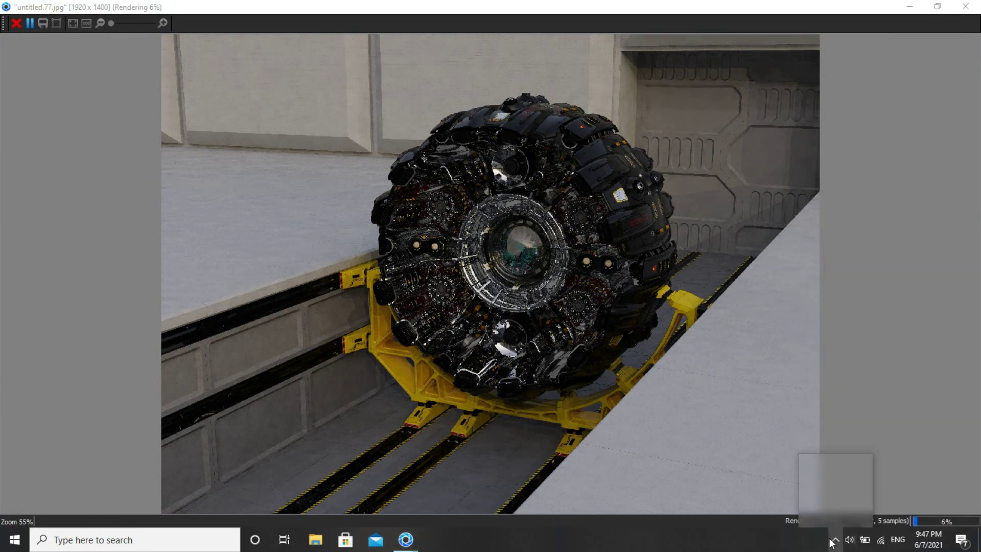
right_click(834, 467)
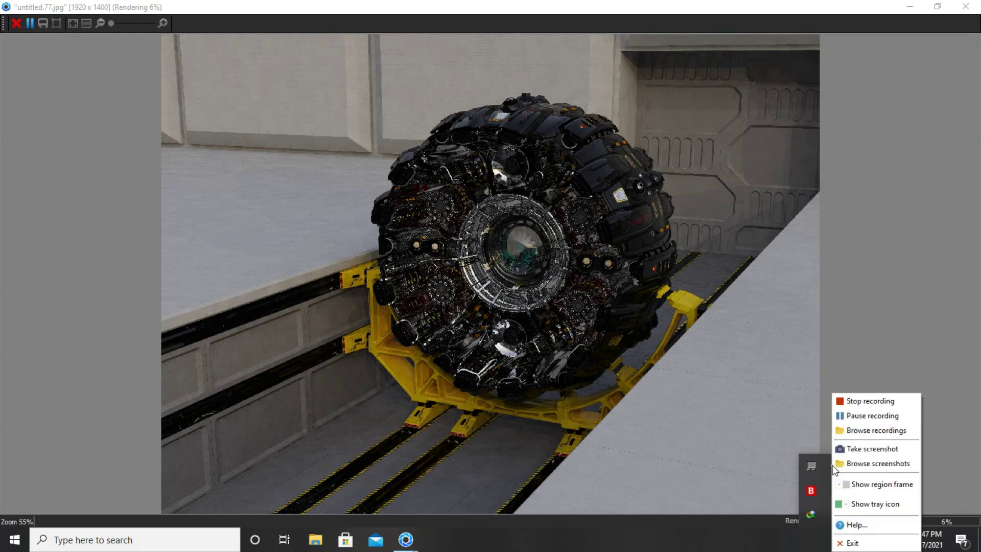
click(864, 415)
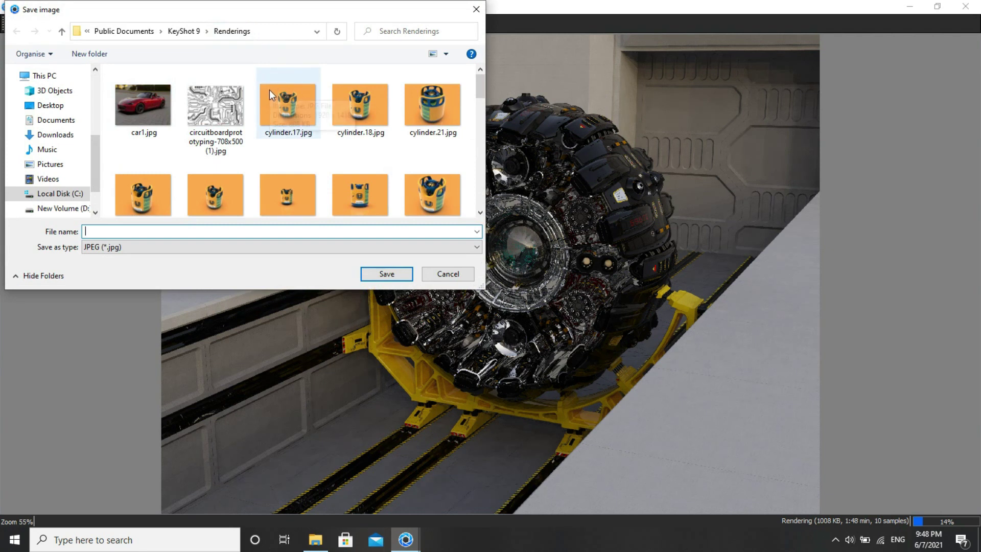
Dismiss the image save dialog, then stop the running render and save the partial result.
click(456, 275)
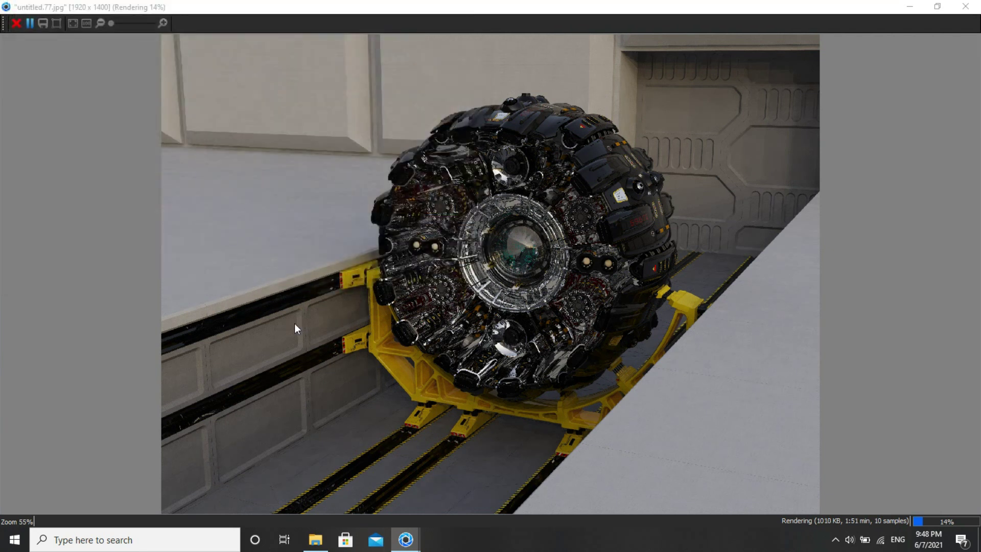
click(16, 24)
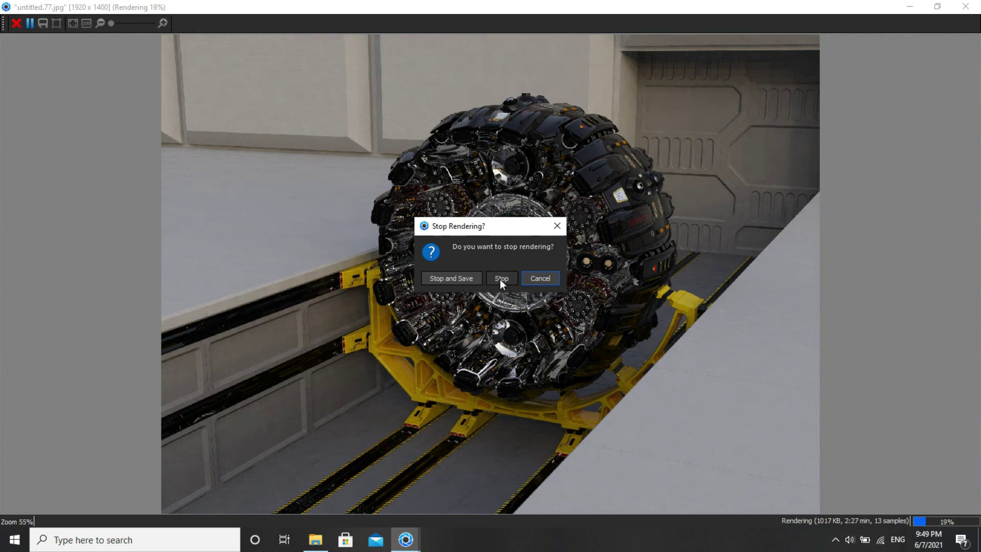
click(464, 278)
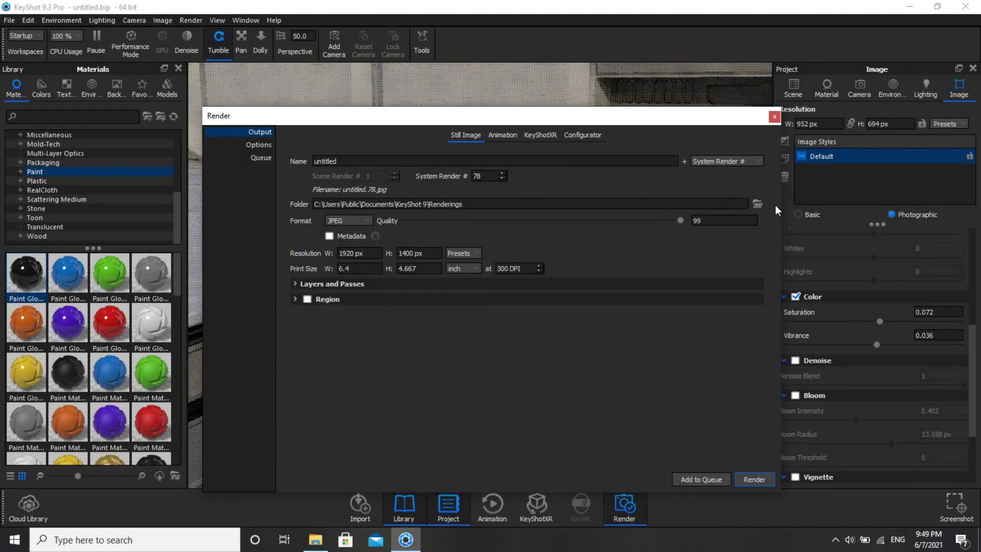
Check the render output folder and view the saved image untitled.77.jpg from Renderings in File Explorer.
click(757, 204)
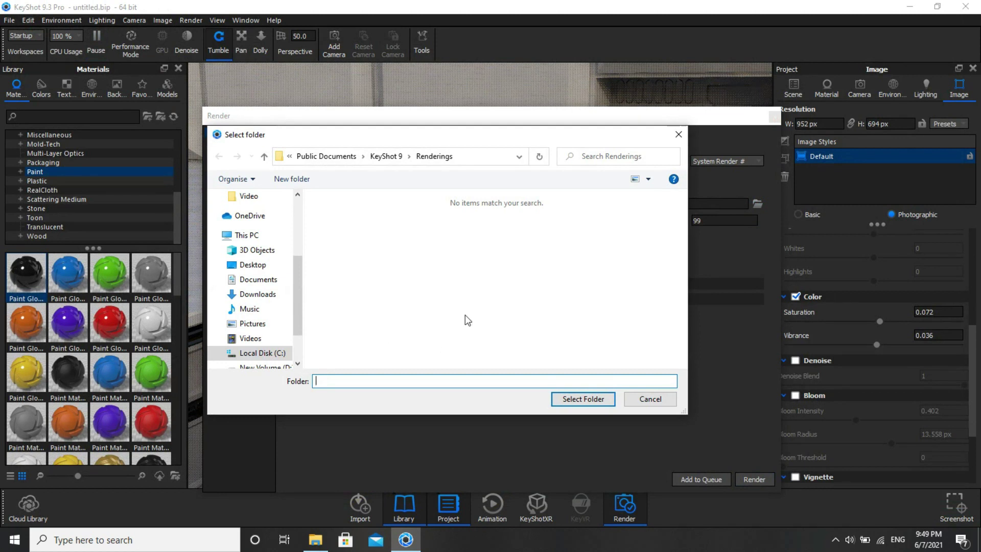
click(677, 131)
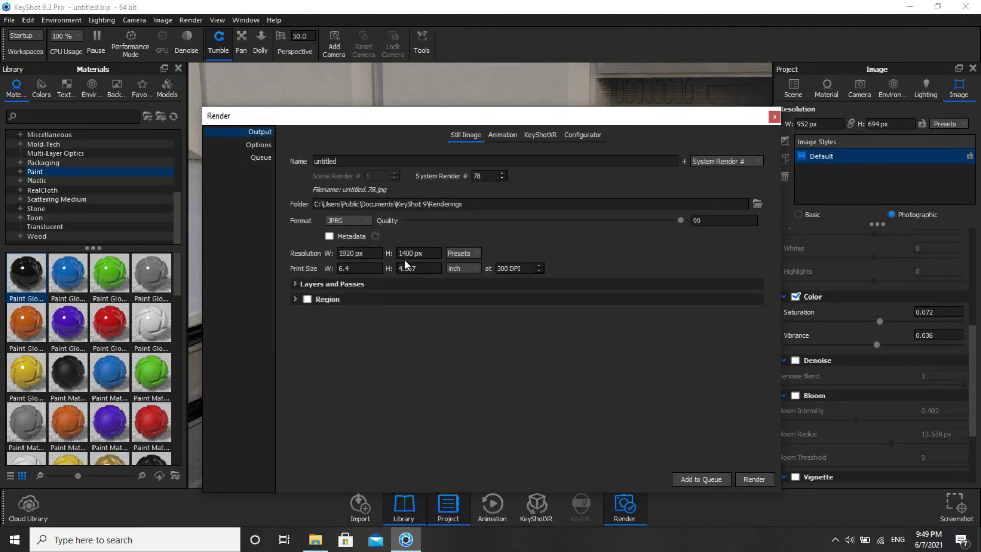
click(315, 539)
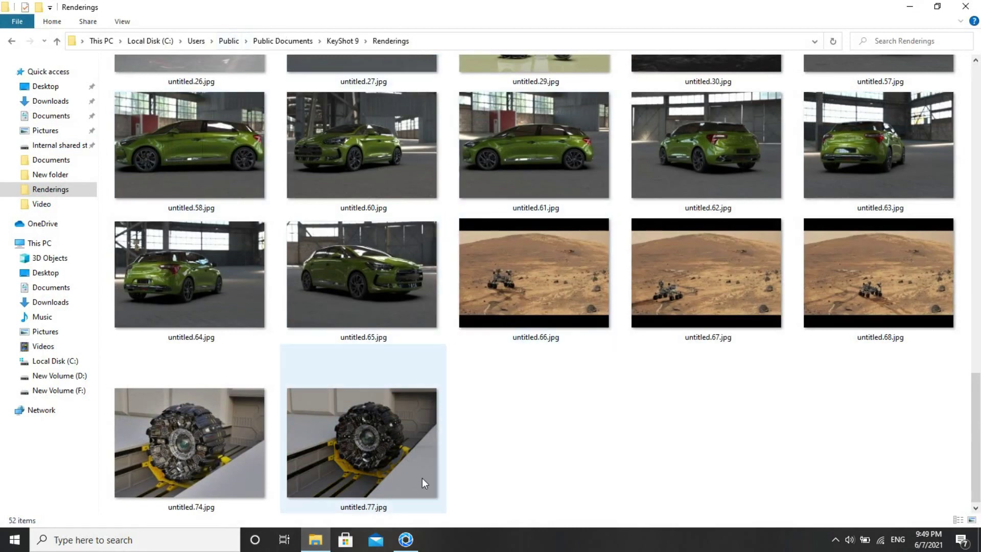
double_click(396, 465)
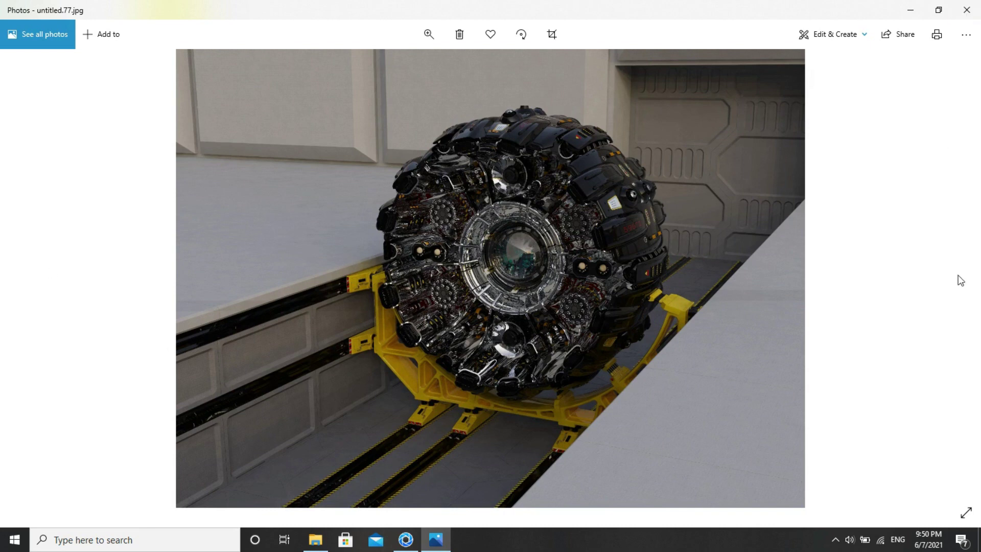
click(979, 5)
View the other fighter render untitled.74.jpg and the green car renders untitled.65.jpg, untitled.64.jpg and untitled.63.jpg.
click(189, 440)
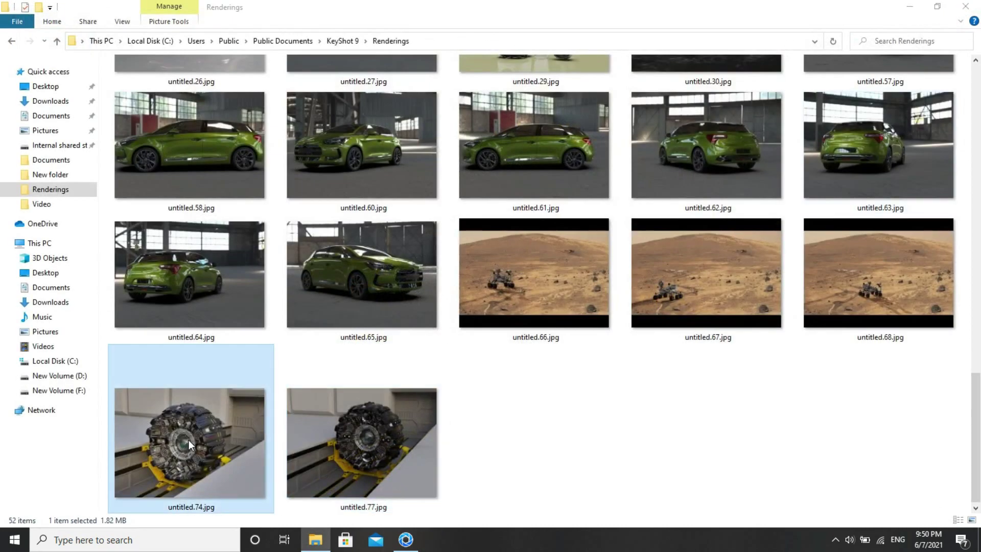
double_click(188, 440)
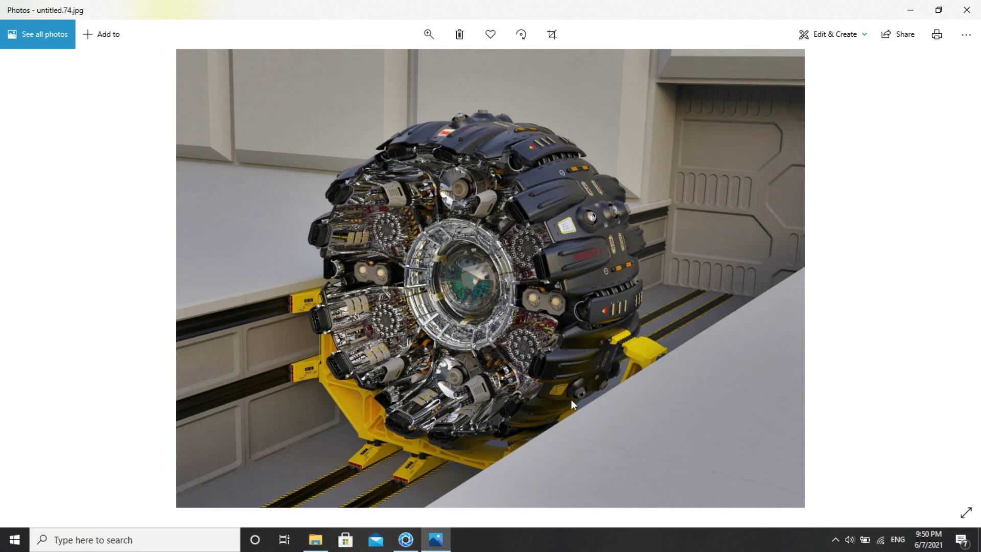
click(966, 11)
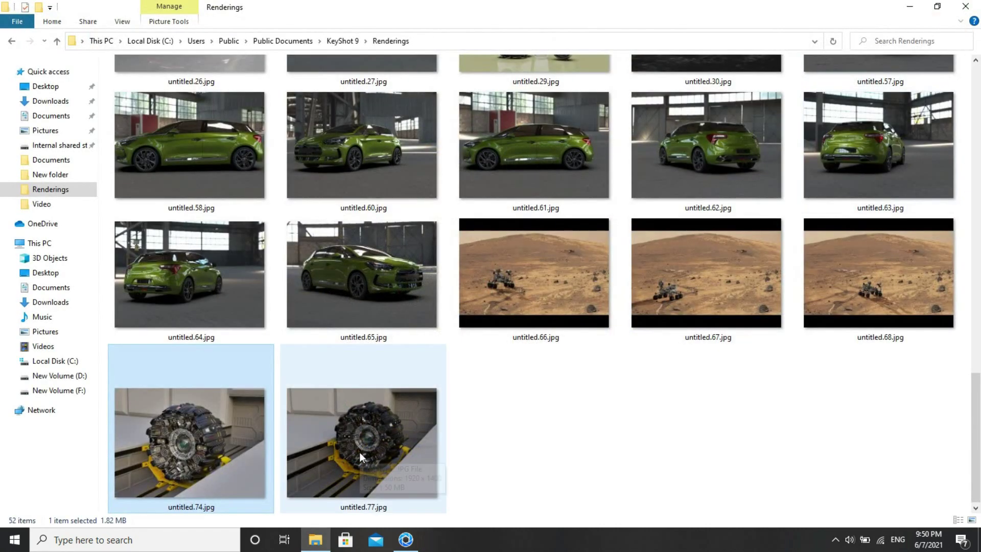
double_click(353, 259)
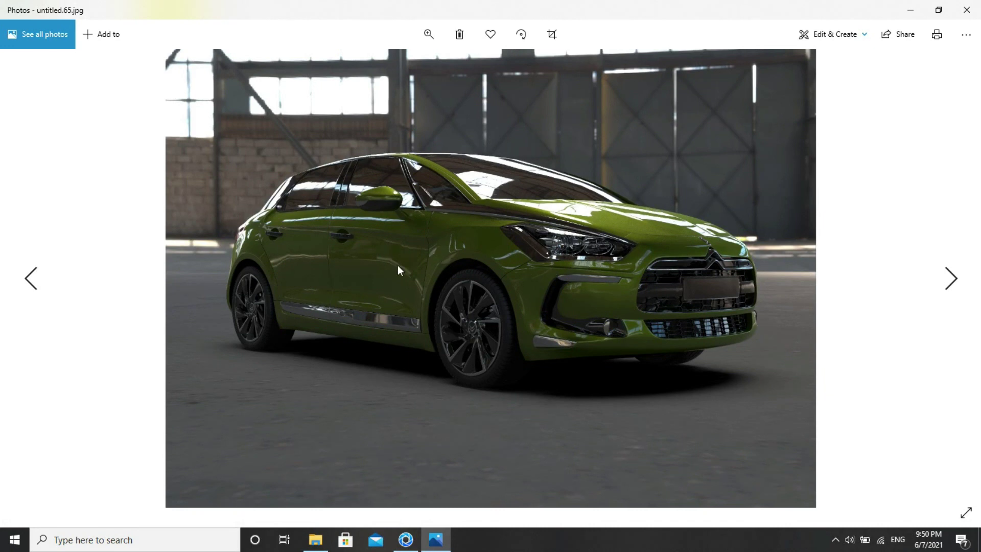
click(31, 280)
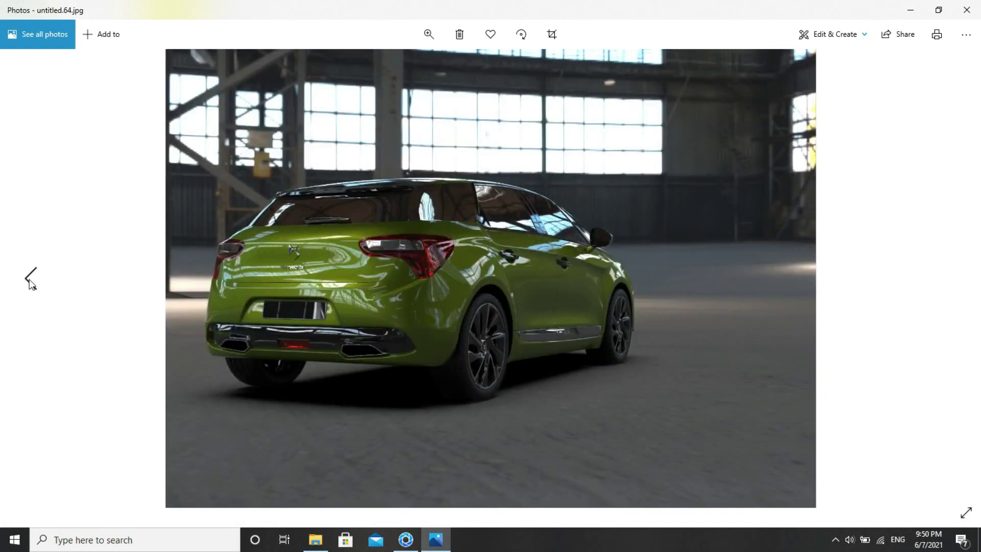
click(31, 282)
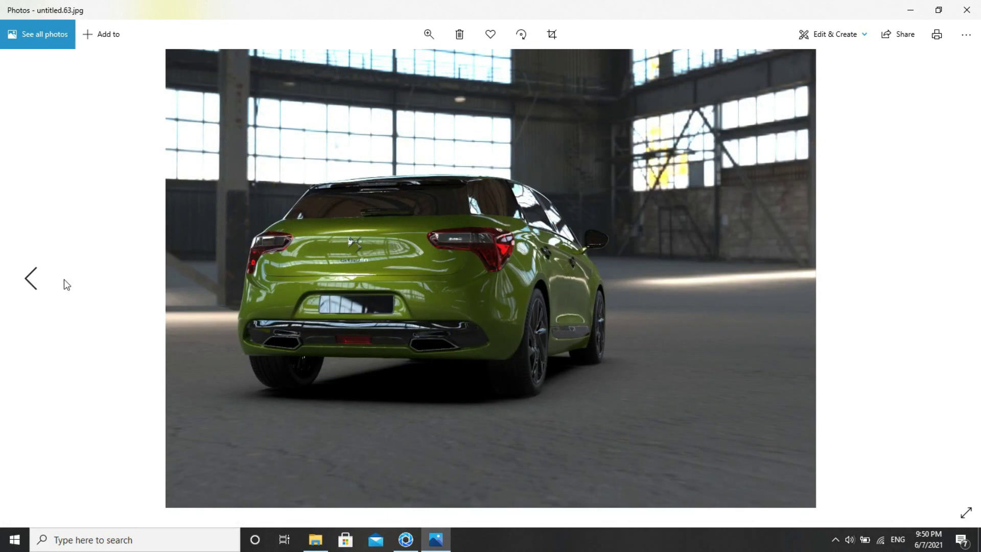
Return to KeyShot and close the render settings dialog.
click(407, 545)
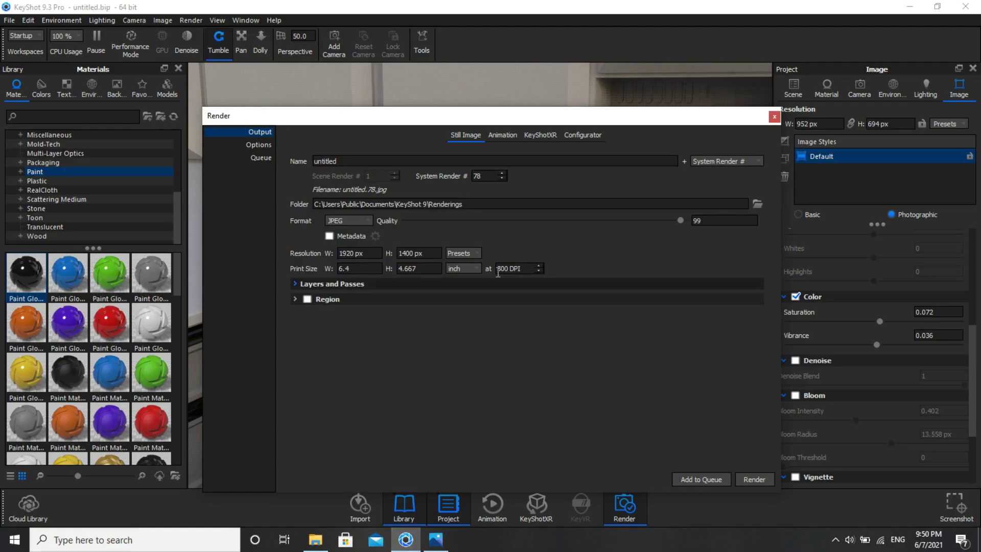
click(763, 107)
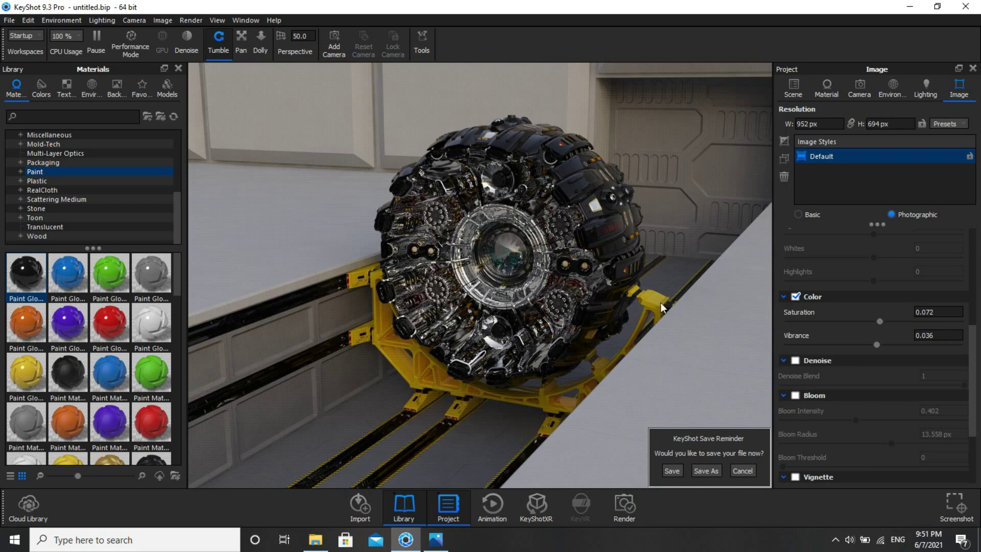
click(835, 540)
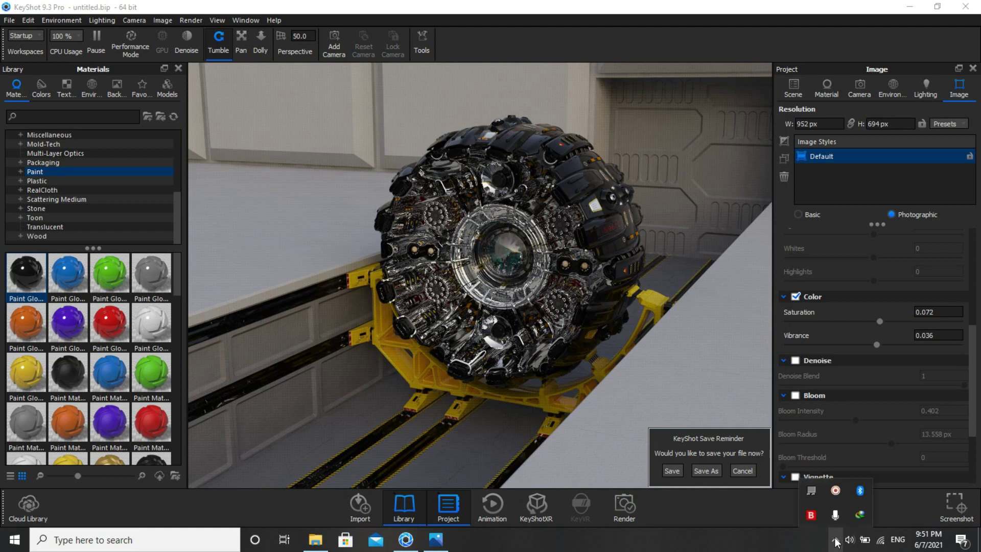
right_click(836, 491)
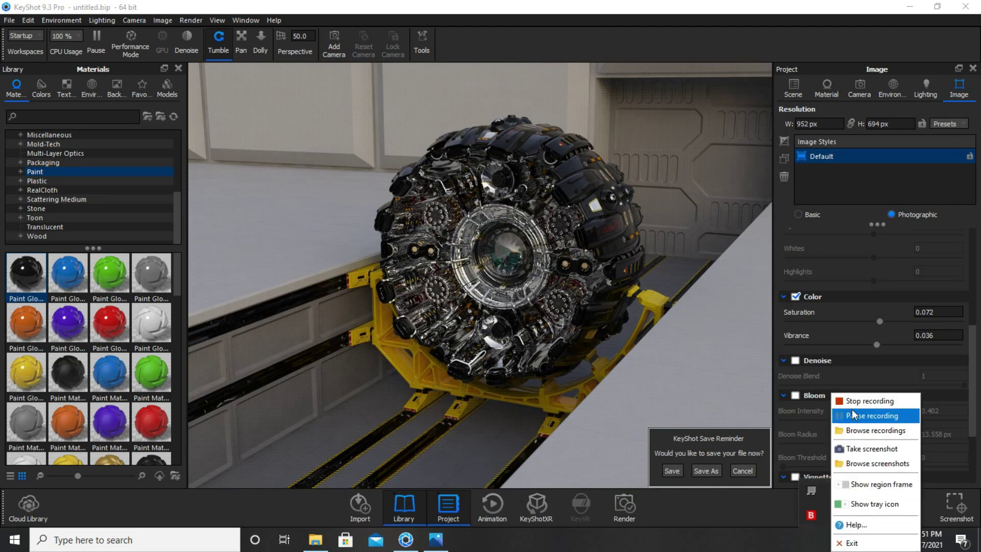